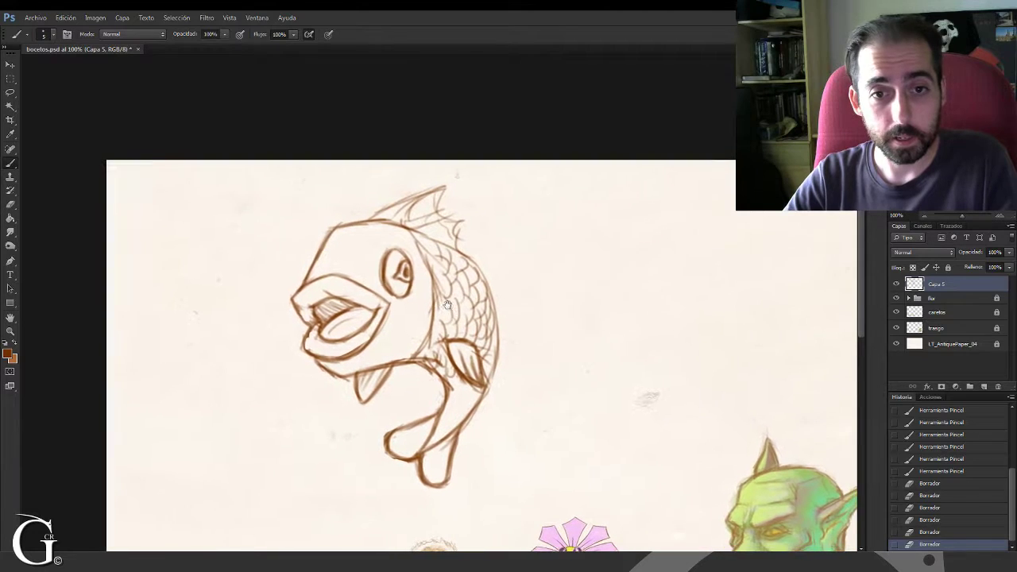
Erase the stray sketch lines around the fish's head and chin outline on the Capa 5 layer
key(ctrl+plus)
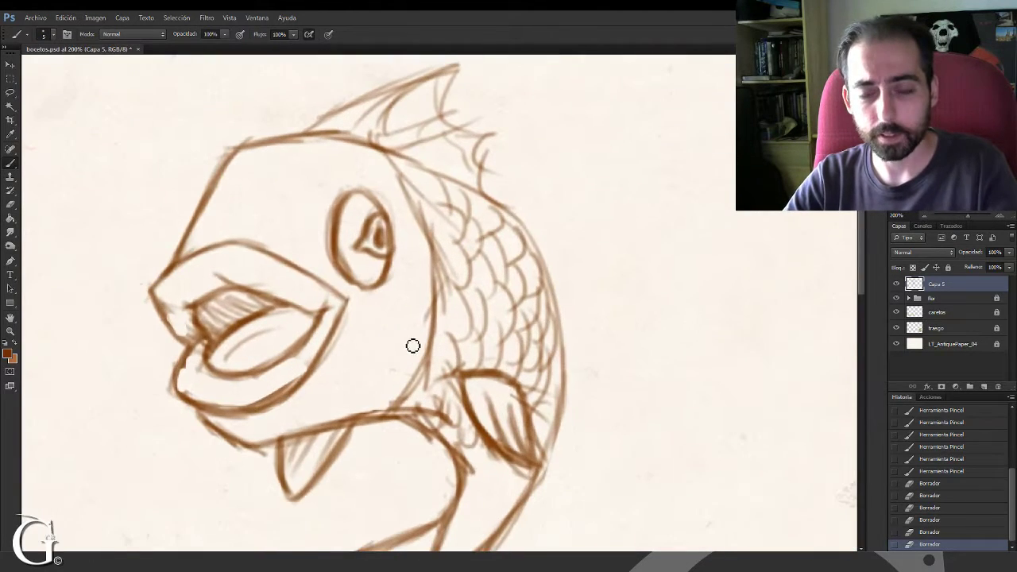
drag(373, 334, 469, 300)
key(ctrl+minus)
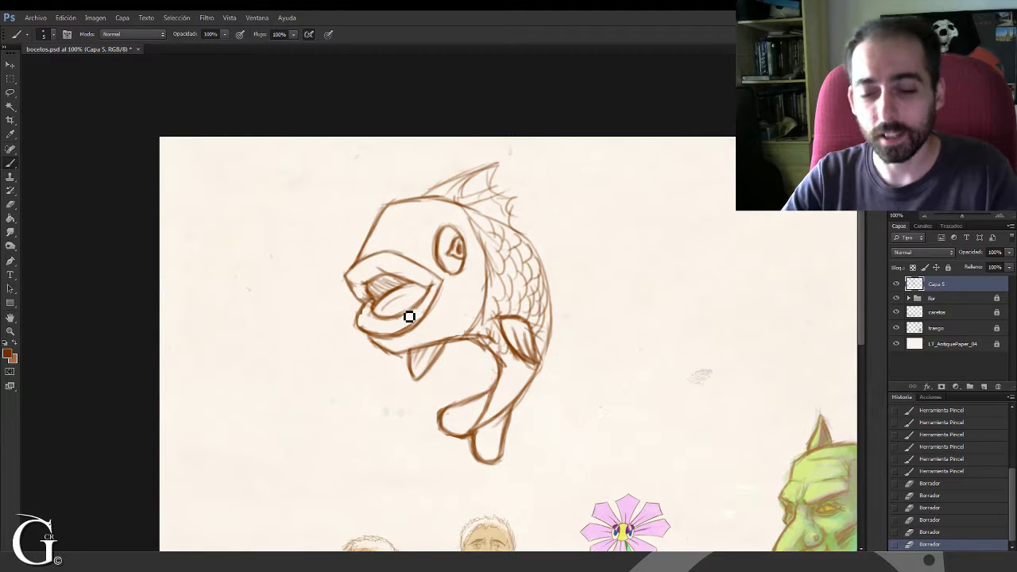
drag(362, 268, 355, 302)
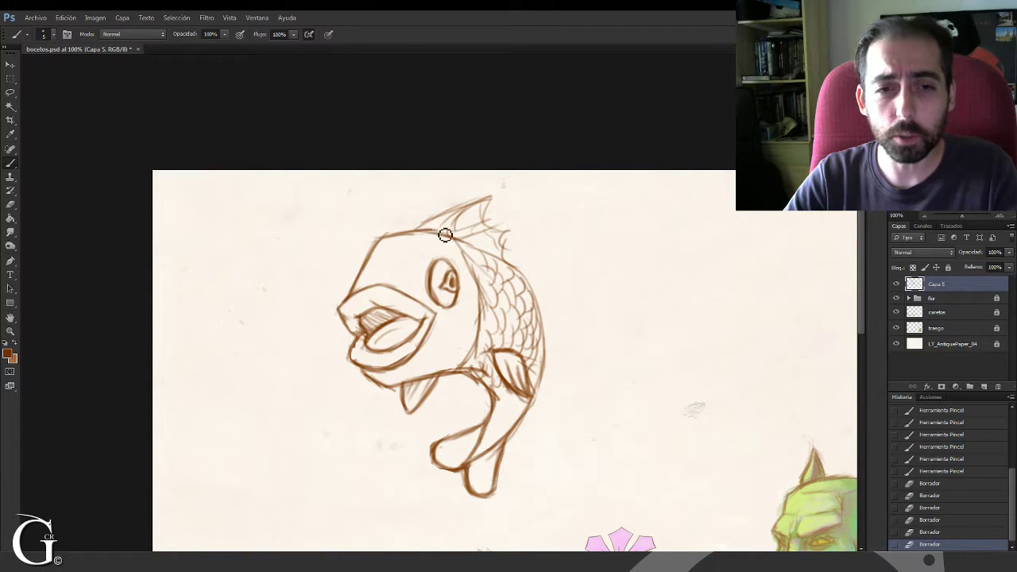
mouse_move(399, 247)
mouse_down()
mouse_move(424, 239)
mouse_move(409, 244)
mouse_up()
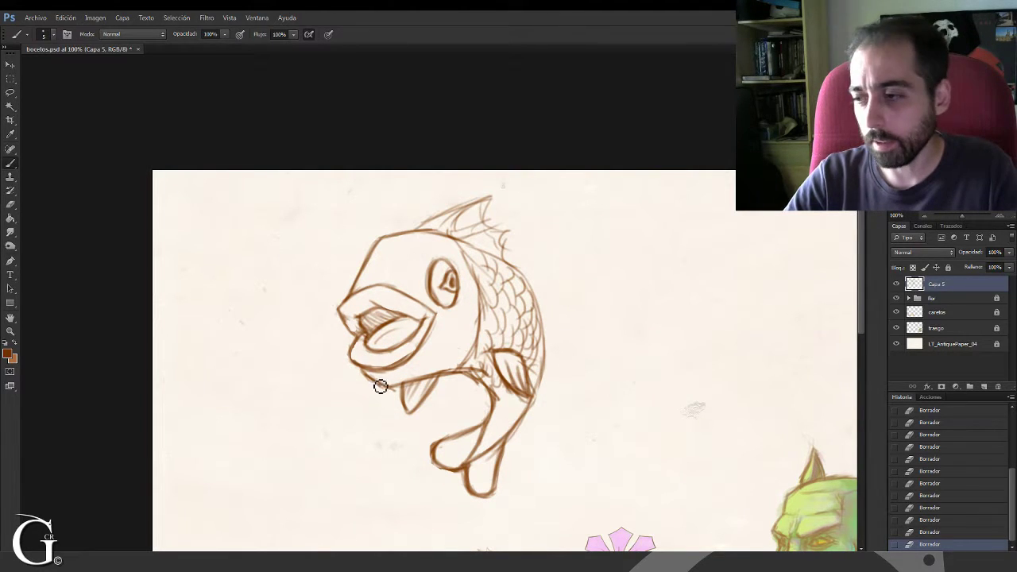
scroll(395, 351, down, 2)
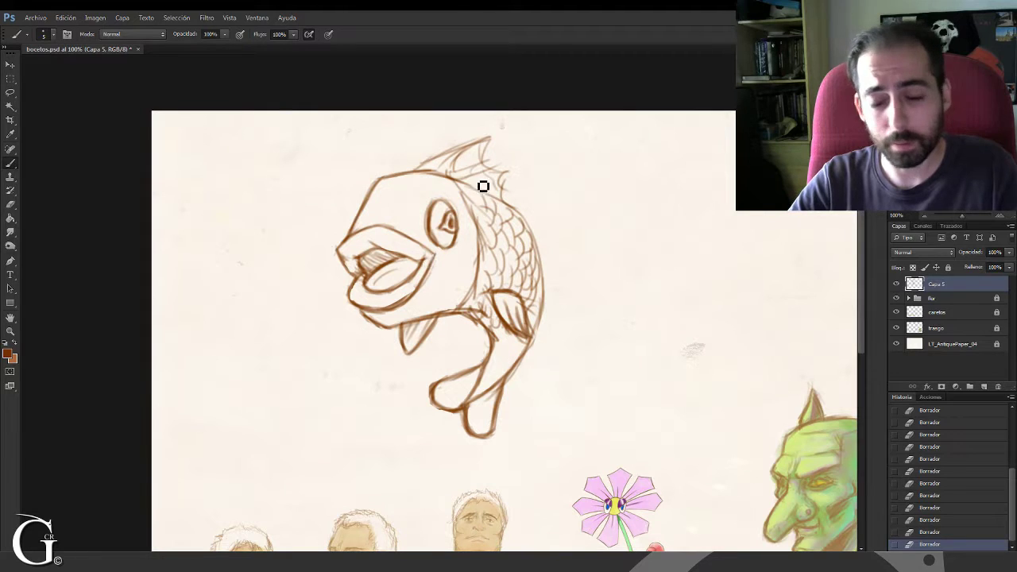
Retrace the outline at the top of the fish's head with the 5 px Brush in dark brown
key(r)
mouse_move(490, 161)
mouse_down()
mouse_move(429, 150)
mouse_move(447, 165)
mouse_move(436, 207)
mouse_up()
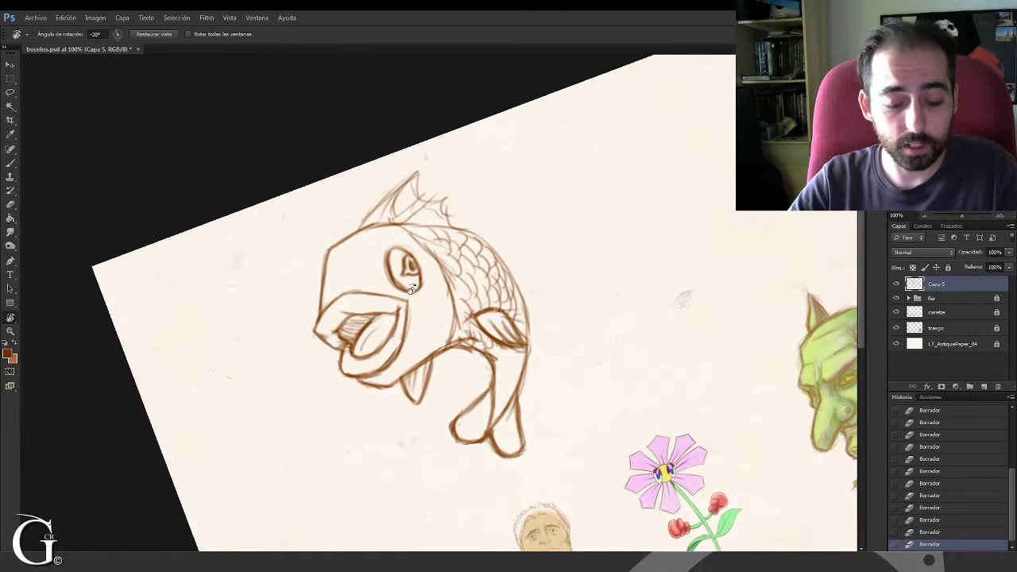
key(b)
mouse_move(376, 235)
mouse_down()
mouse_move(423, 231)
mouse_move(399, 231)
mouse_move(425, 235)
mouse_move(422, 247)
mouse_move(438, 188)
mouse_move(395, 184)
mouse_move(380, 239)
mouse_up()
Reinforce the fish's forehead outline and its corner with short brown Brush strokes
key(r)
key(ctrl+plus)
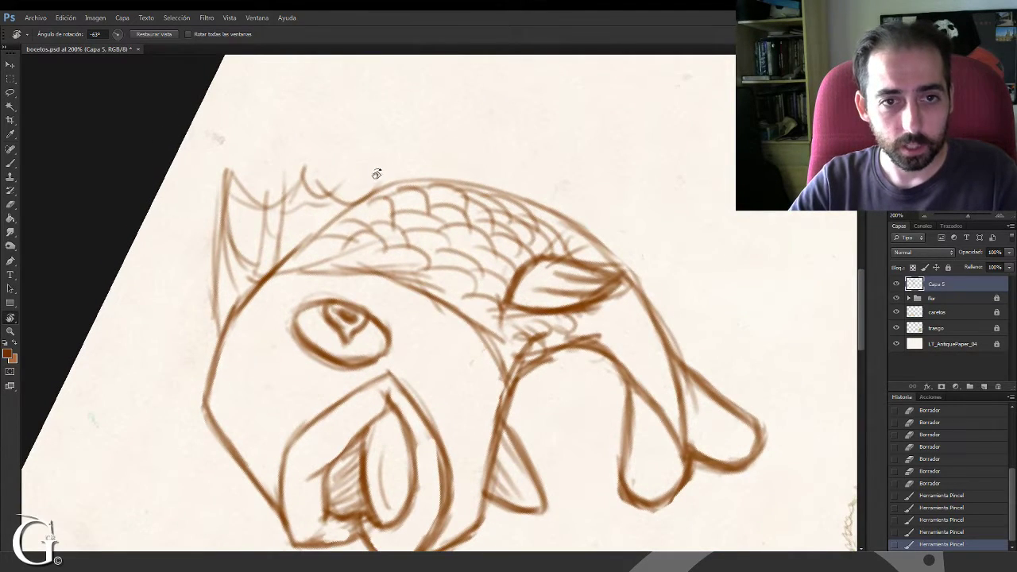
mouse_move(377, 174)
mouse_down()
mouse_move(405, 166)
mouse_move(390, 170)
mouse_up()
key(b)
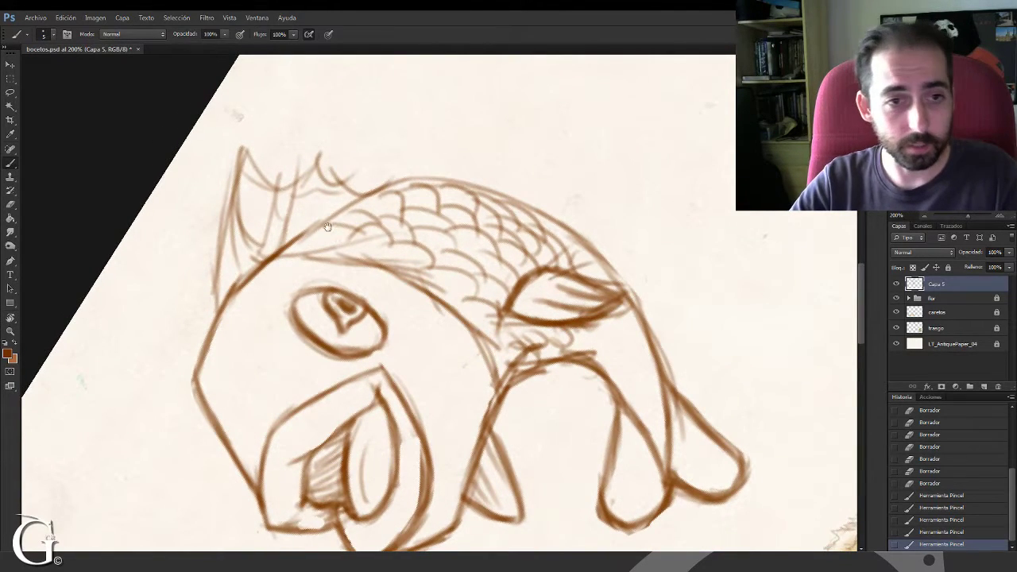
drag(328, 227, 314, 259)
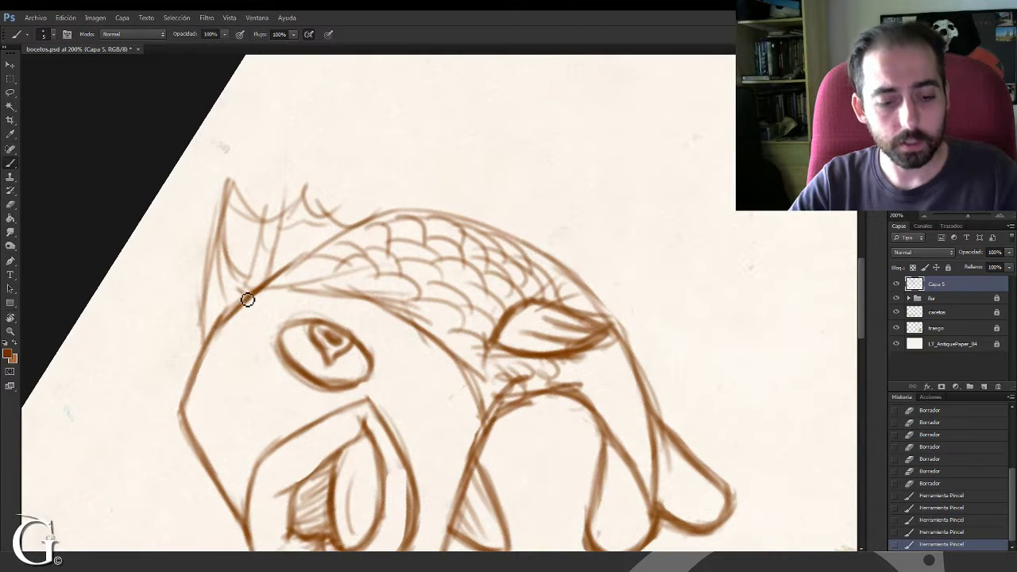
key(r)
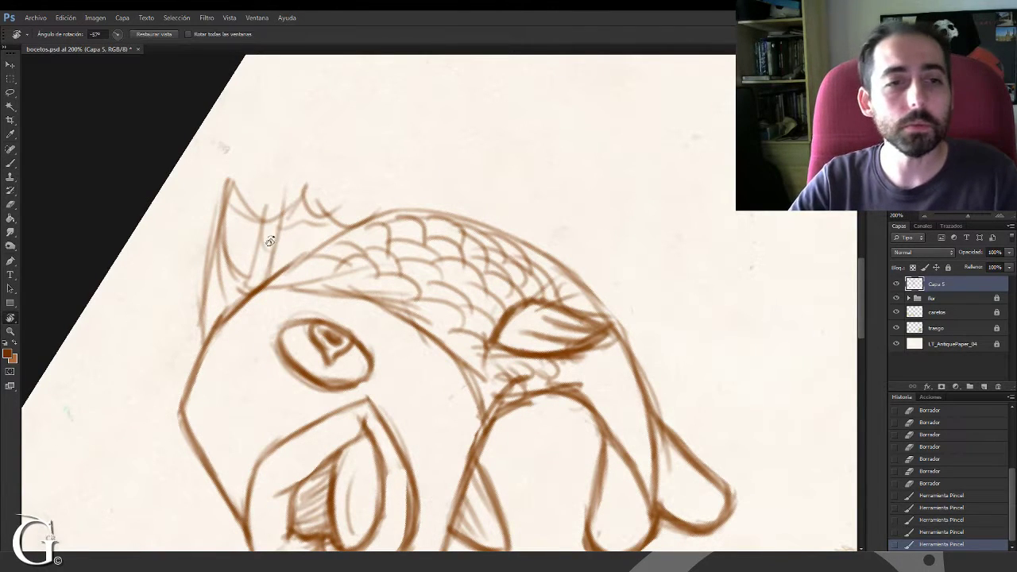
drag(271, 241, 305, 254)
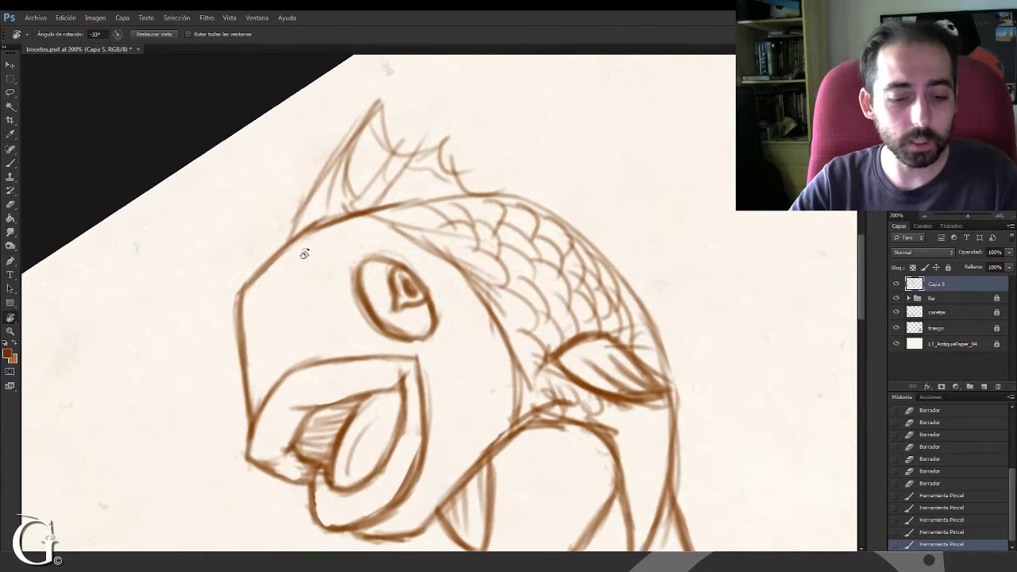
key(b)
mouse_move(248, 310)
mouse_down()
mouse_move(245, 338)
mouse_move(256, 279)
mouse_move(244, 299)
mouse_move(264, 274)
mouse_up()
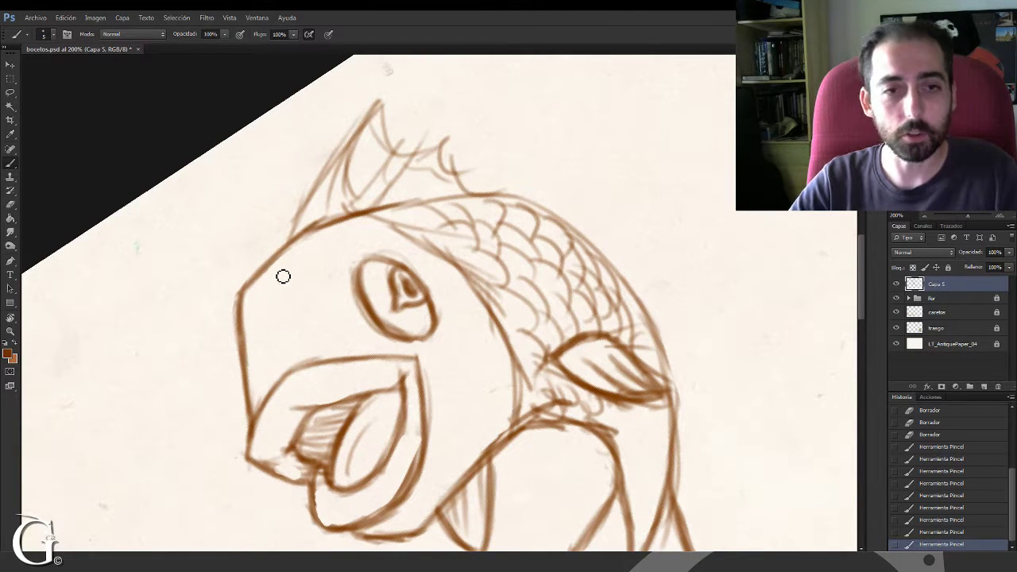
Retrace the outline from the top of the head along the base of the dorsal fin to the start of the back
key(r)
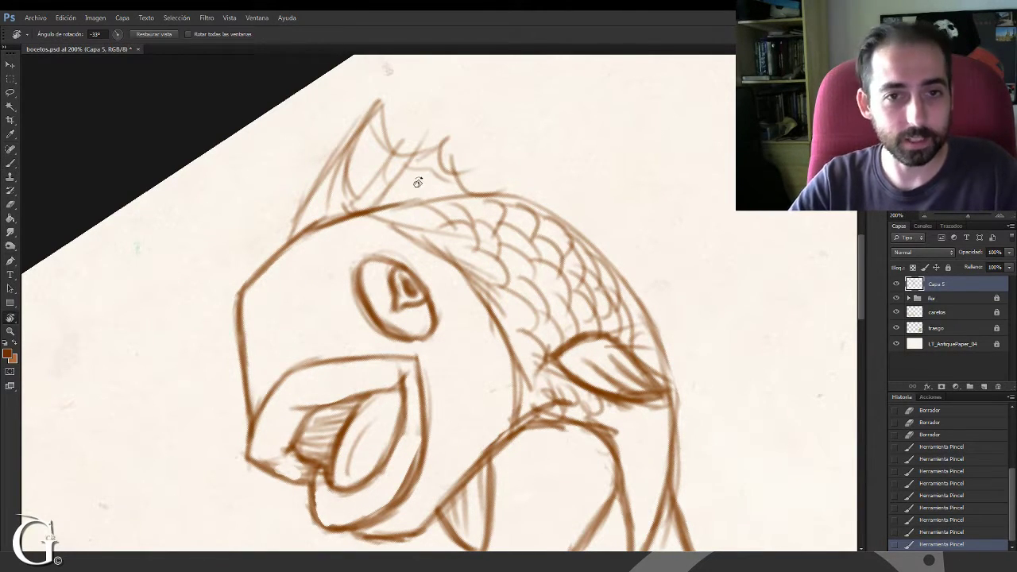
mouse_move(416, 175)
mouse_down()
mouse_move(377, 175)
mouse_move(318, 273)
mouse_move(265, 311)
mouse_up()
key(b)
drag(312, 285, 289, 295)
drag(351, 264, 329, 270)
mouse_move(393, 244)
mouse_down()
mouse_move(329, 274)
mouse_move(429, 231)
mouse_move(357, 261)
mouse_move(407, 251)
mouse_up()
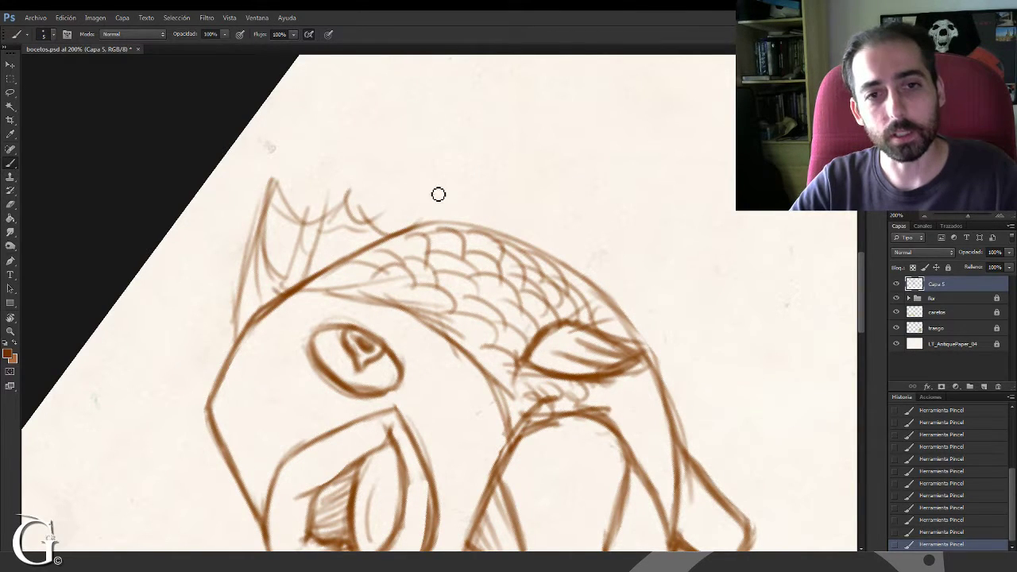
Retrace the curve of the fish's back along the scales down to the side fin
key(r)
drag(450, 175, 357, 211)
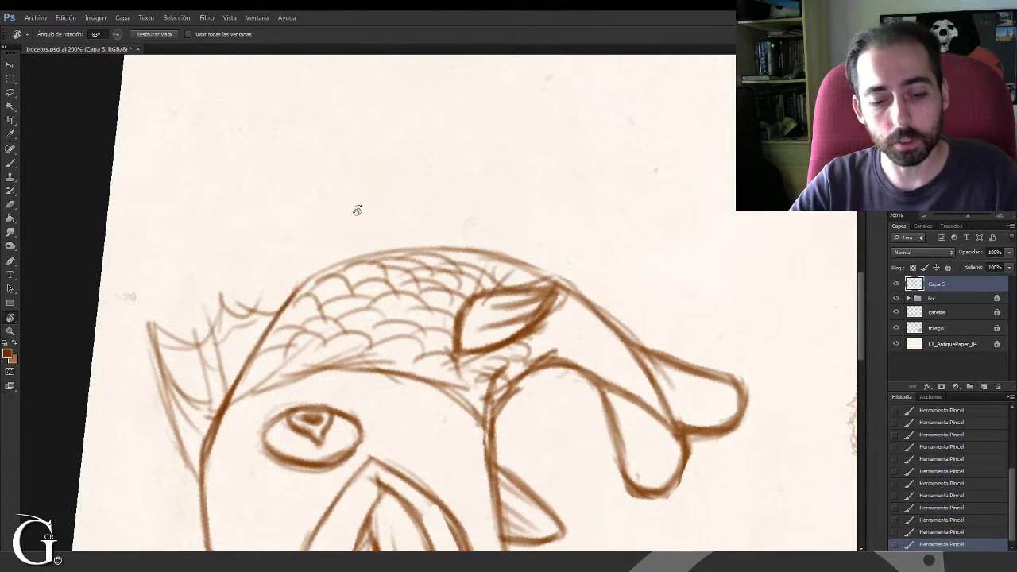
key(b)
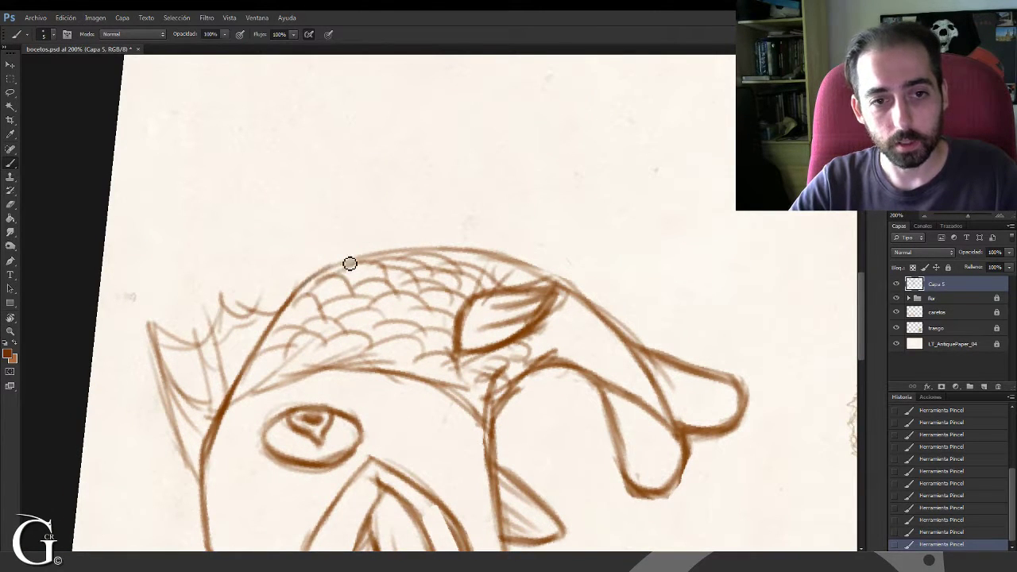
mouse_move(380, 258)
mouse_down()
mouse_move(474, 253)
mouse_move(429, 206)
mouse_move(398, 225)
mouse_move(400, 204)
mouse_move(432, 202)
mouse_up()
key(r)
key(b)
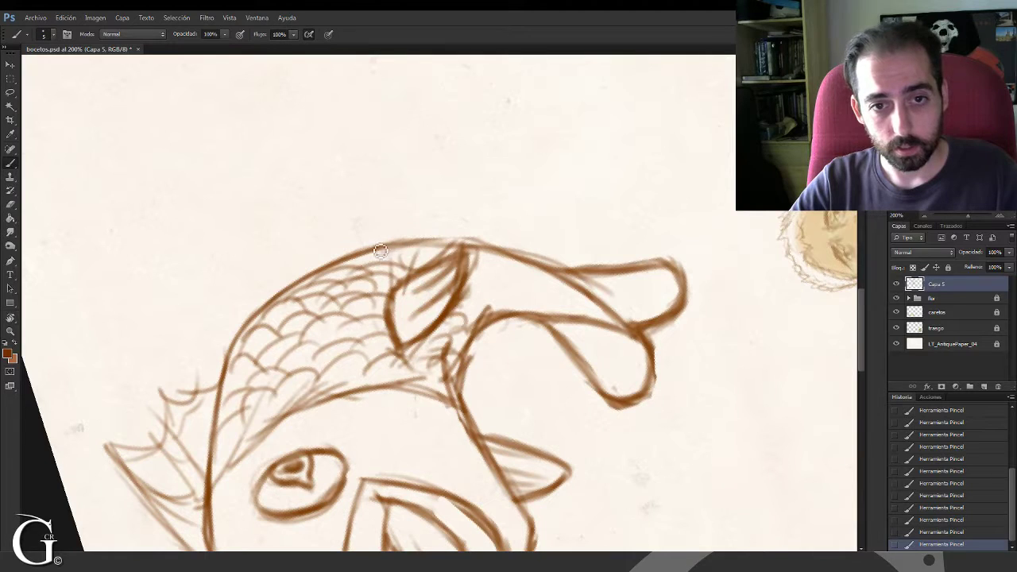
mouse_move(398, 249)
mouse_down()
mouse_move(429, 249)
mouse_move(376, 268)
mouse_up()
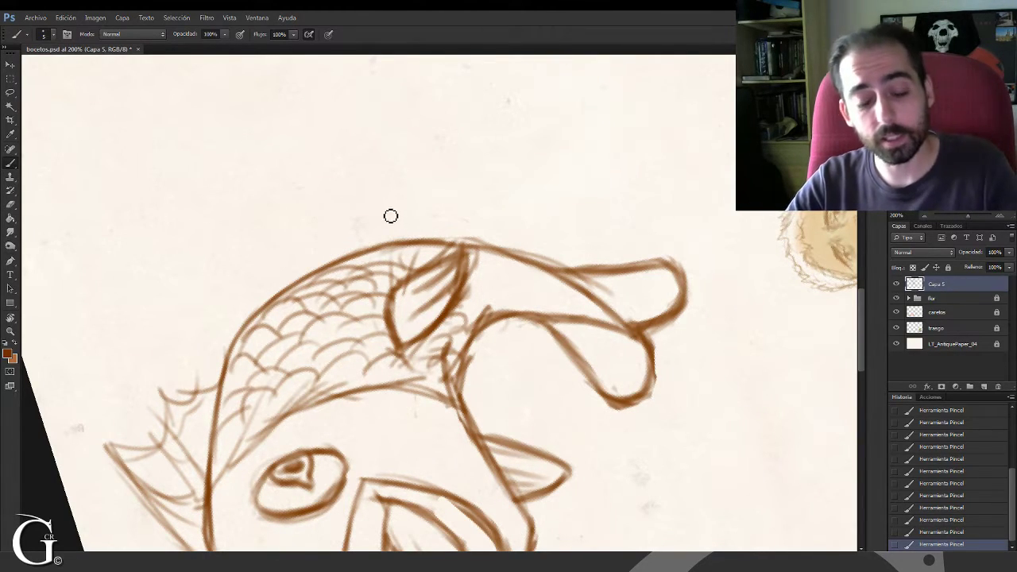
Continue the back outline from the side fin toward the tail as one clean brown line
key(r)
mouse_move(382, 187)
mouse_down()
mouse_move(416, 191)
mouse_move(445, 263)
mouse_move(414, 312)
mouse_move(472, 278)
mouse_move(490, 283)
mouse_up()
drag(472, 354, 480, 327)
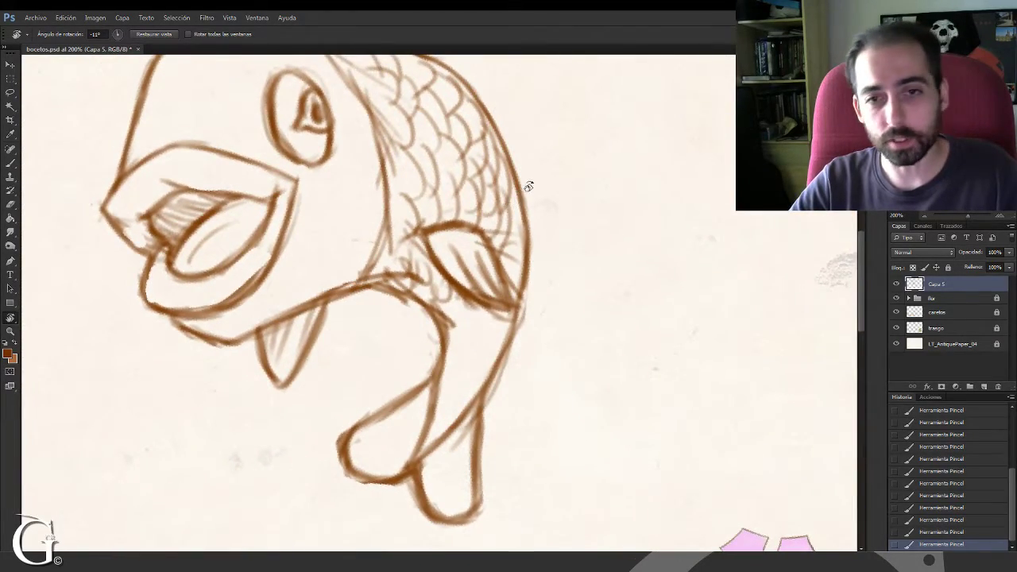
mouse_move(528, 186)
mouse_down()
mouse_move(336, 191)
mouse_move(263, 257)
mouse_up()
key(b)
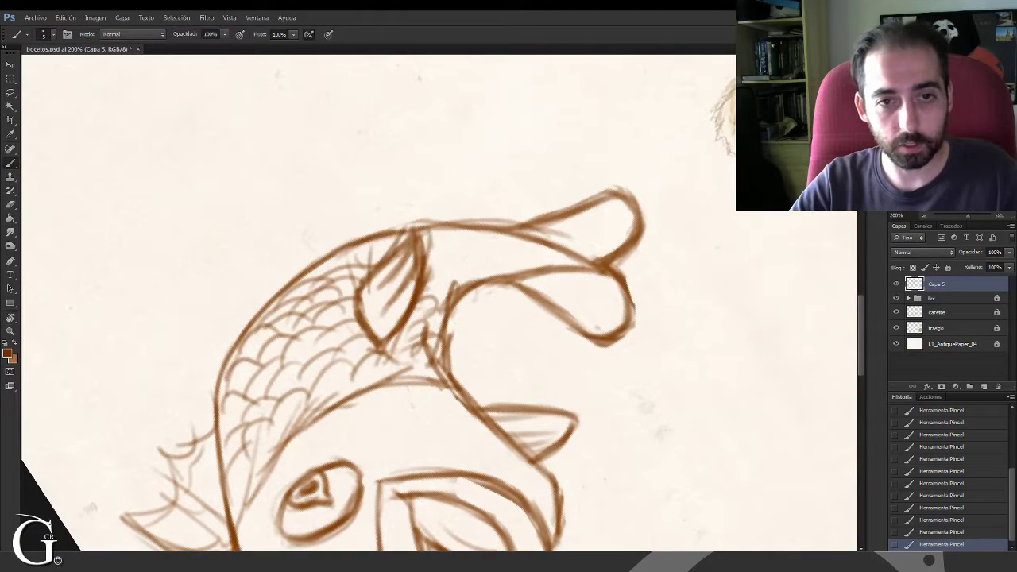
drag(392, 232, 496, 228)
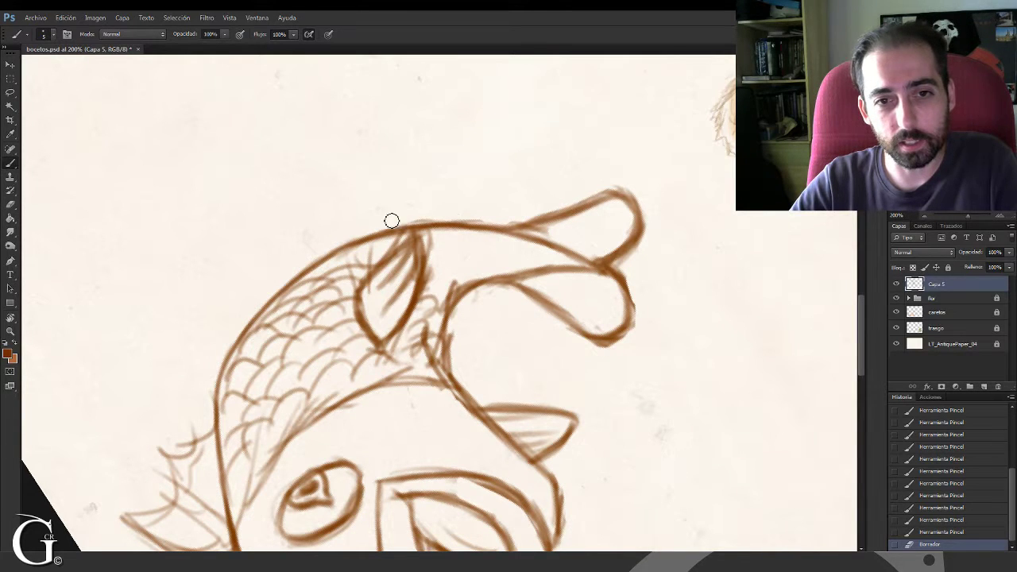
Erase the rough sketch edges around the lower back, the upper tail lobe and the inner body curve
drag(392, 221, 516, 213)
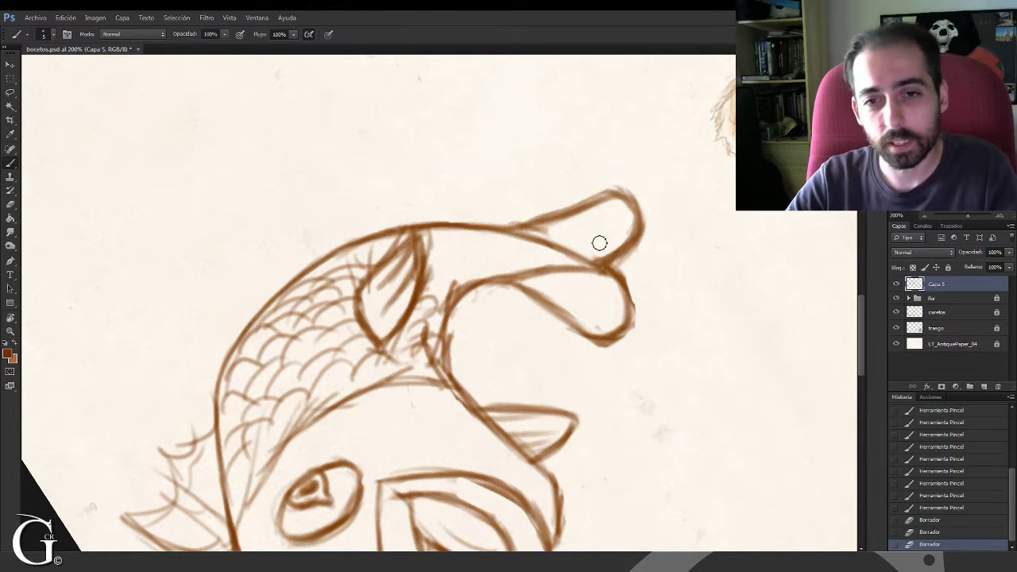
mouse_move(545, 236)
mouse_down()
mouse_move(571, 196)
mouse_move(641, 194)
mouse_move(643, 216)
mouse_up()
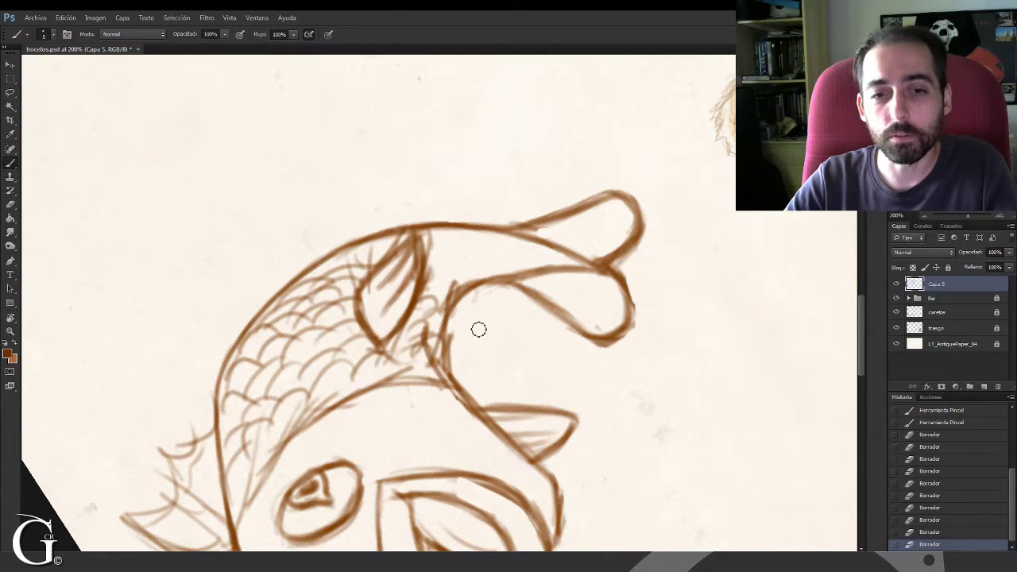
drag(478, 329, 460, 340)
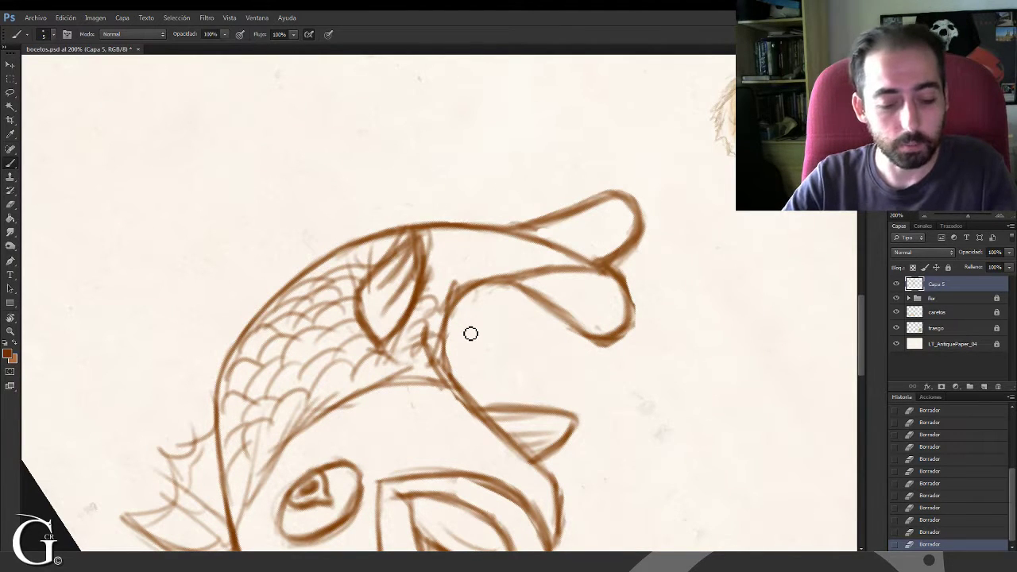
Examine the fish's head, mouth and back outline with the canvas rotated to several angles
key(r)
drag(490, 266, 489, 290)
drag(423, 228, 552, 304)
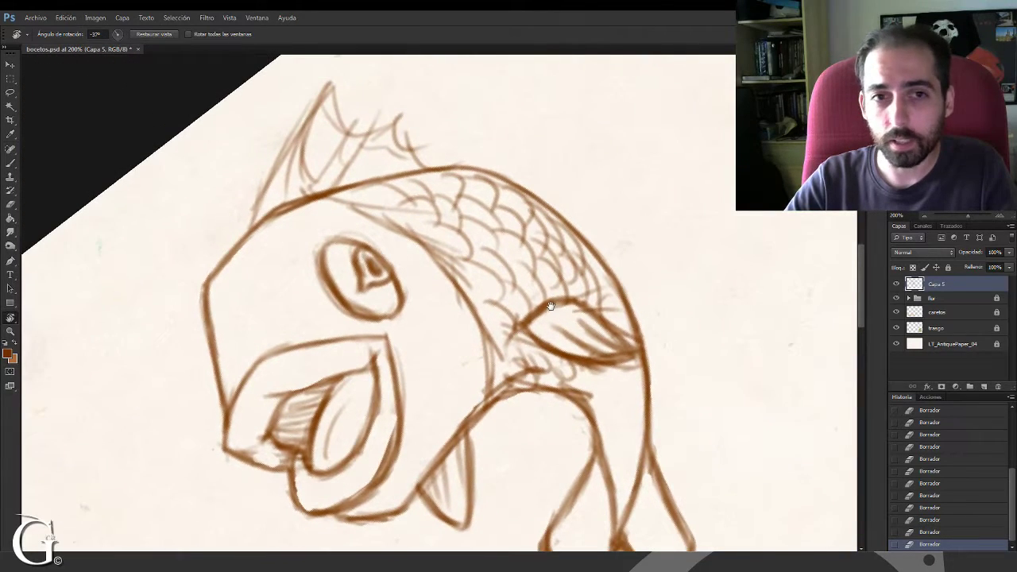
drag(373, 168, 524, 228)
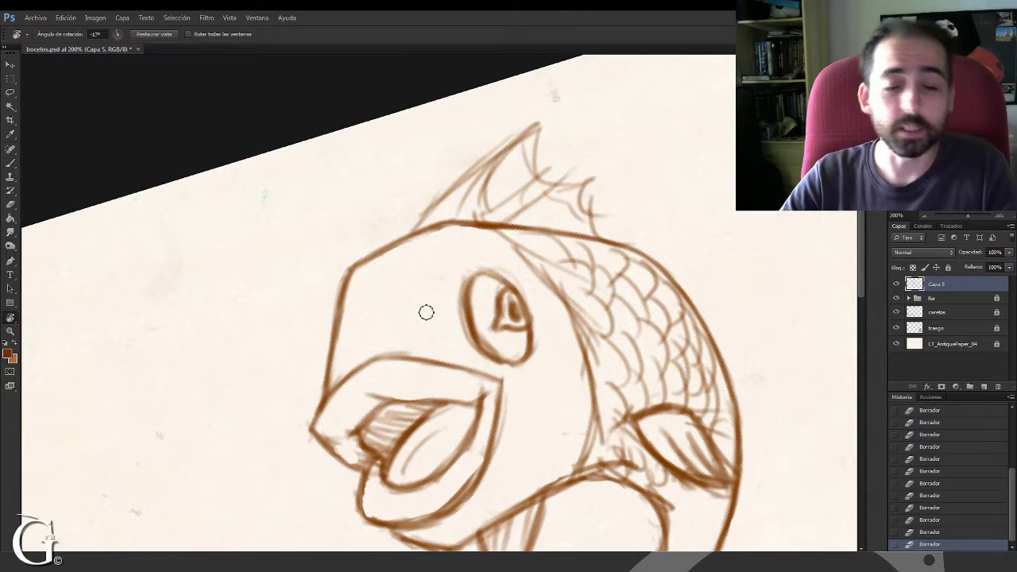
mouse_move(438, 348)
mouse_down()
mouse_move(432, 302)
mouse_move(445, 265)
mouse_up()
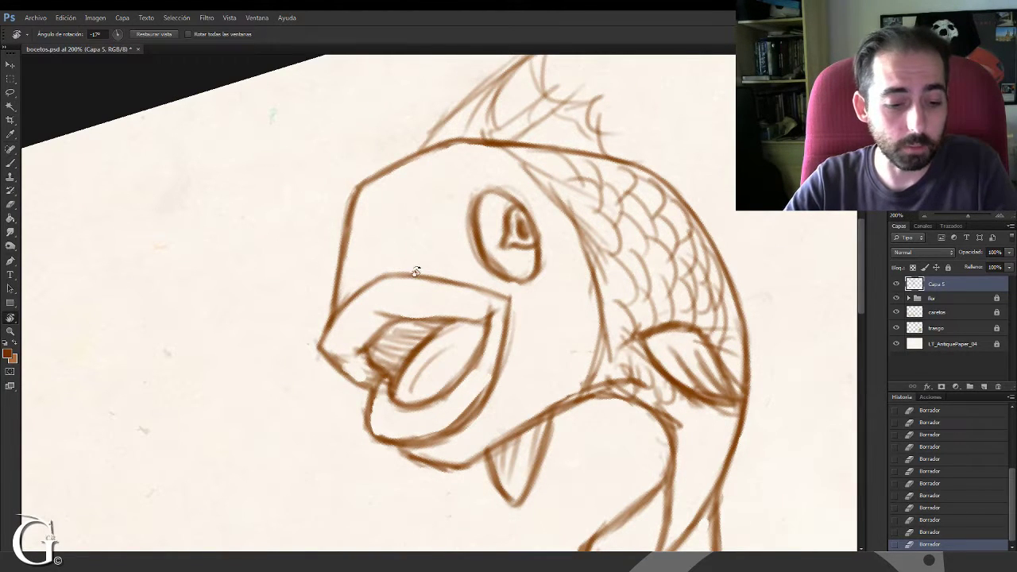
drag(358, 214, 435, 183)
drag(357, 245, 416, 236)
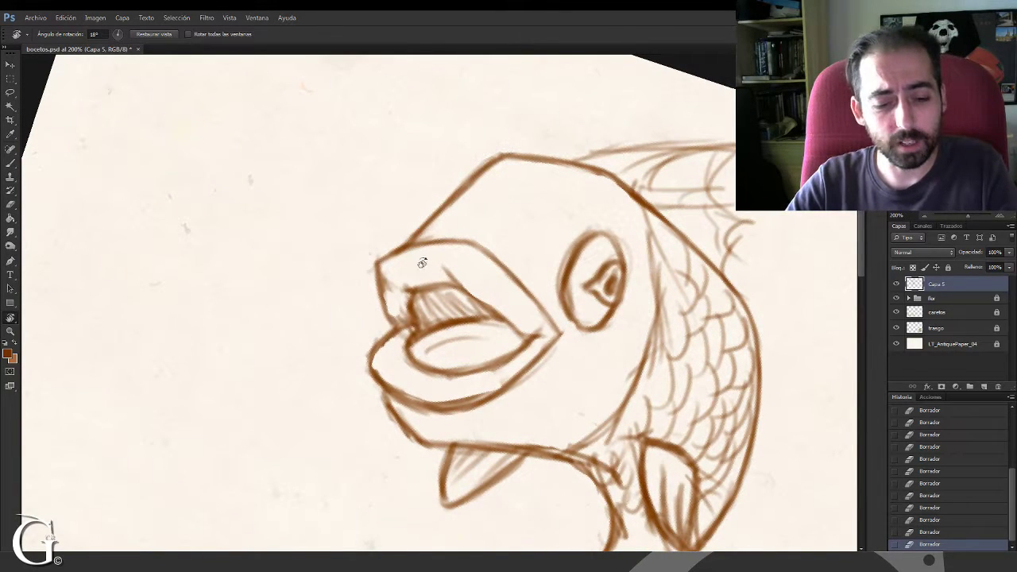
Retrace the top of the head outline in front of the dorsal fin with the Brush
drag(486, 178, 362, 340)
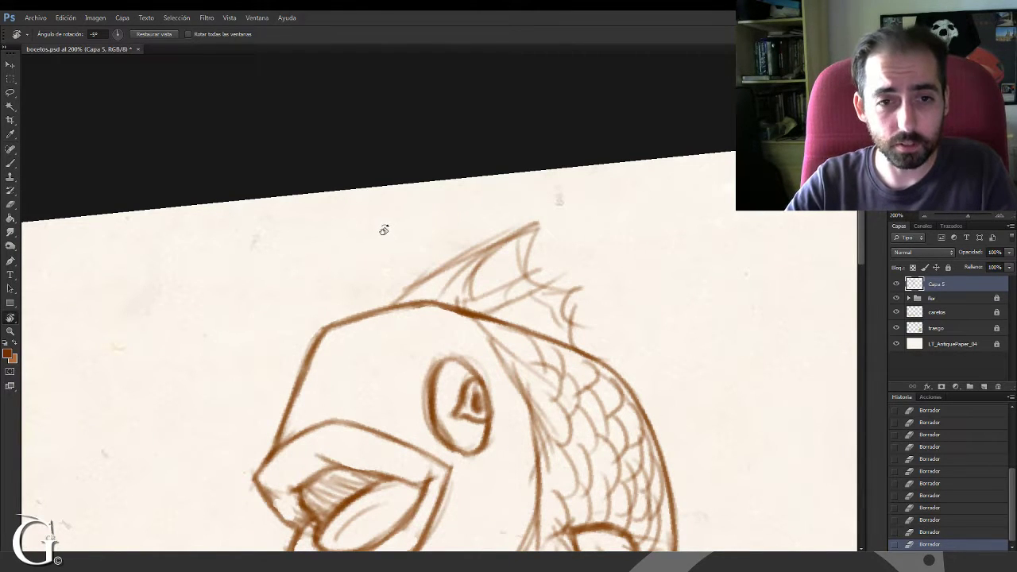
mouse_move(384, 230)
mouse_down()
mouse_move(405, 230)
mouse_move(402, 241)
mouse_up()
key(b)
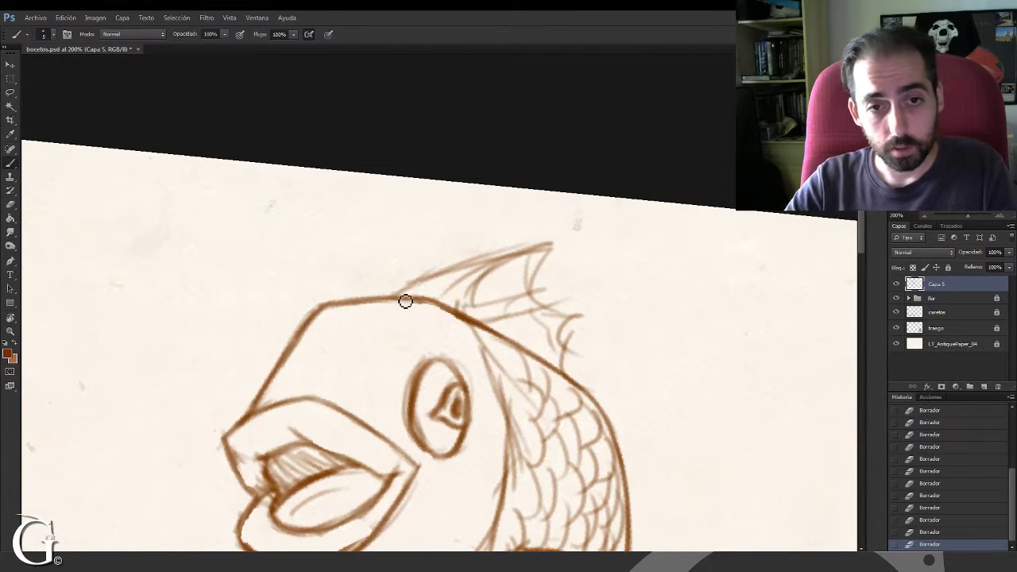
drag(368, 304, 393, 302)
drag(393, 302, 427, 301)
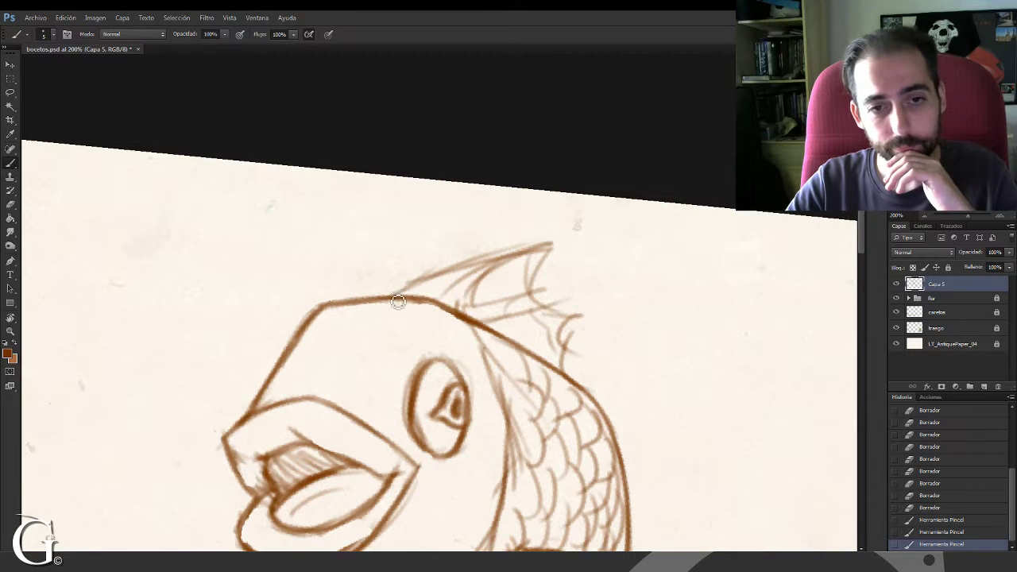
Trace the dorsal fin's upper edge in dark brown from the head to the fin tip
drag(397, 297, 497, 262)
drag(421, 280, 526, 250)
drag(451, 272, 563, 244)
mouse_move(491, 260)
mouse_down()
mouse_move(568, 253)
mouse_move(511, 263)
mouse_up()
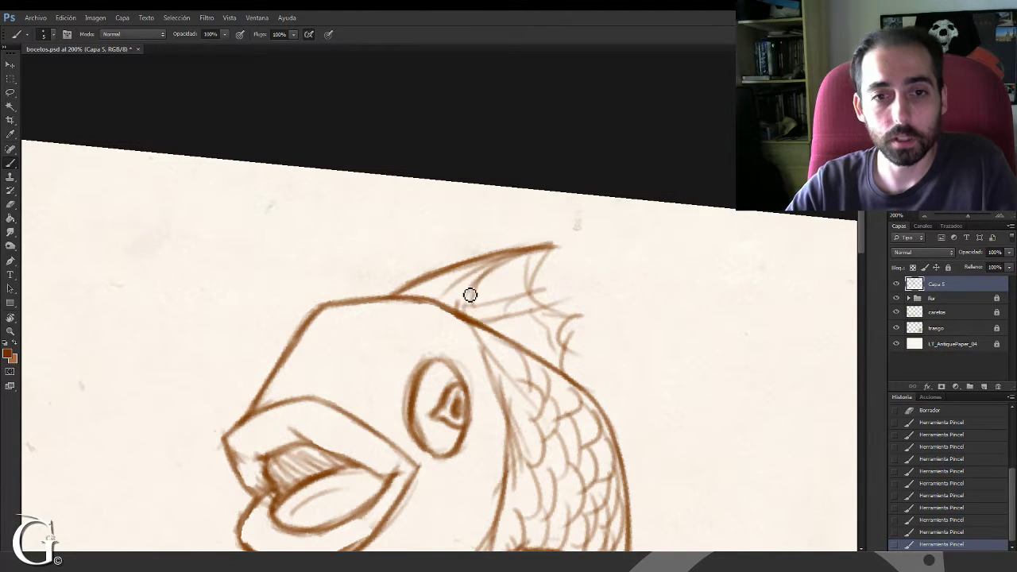
mouse_move(469, 307)
mouse_down()
mouse_move(504, 273)
mouse_move(480, 286)
mouse_move(540, 262)
mouse_move(508, 268)
mouse_move(563, 261)
mouse_move(551, 259)
mouse_move(562, 252)
mouse_move(521, 262)
mouse_move(460, 297)
mouse_up()
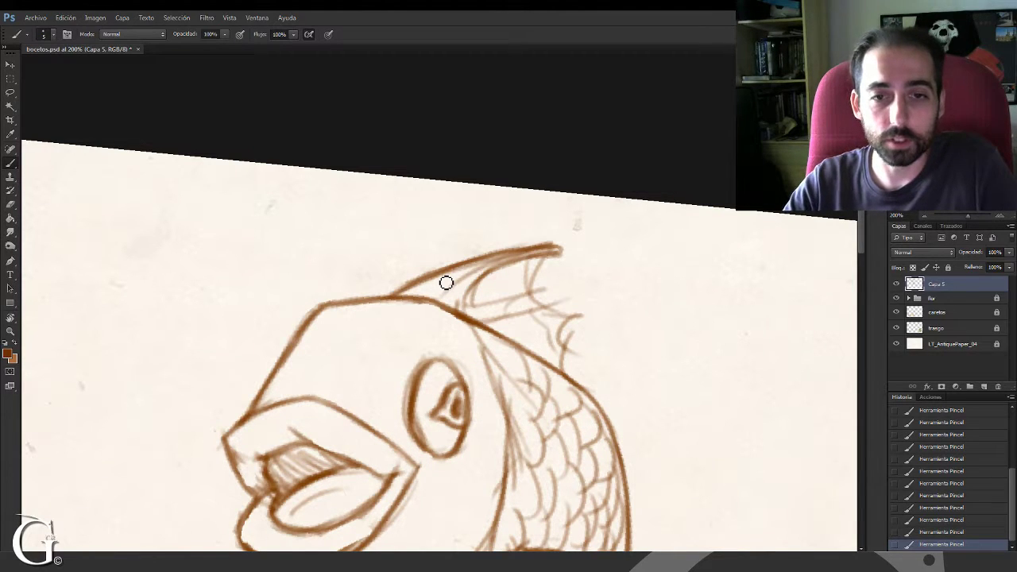
Erase the rough strokes beneath the dorsal fin's upper edge and set a hard round brush tip to 7 px
mouse_move(449, 295)
mouse_down()
mouse_move(497, 262)
mouse_move(545, 251)
mouse_up()
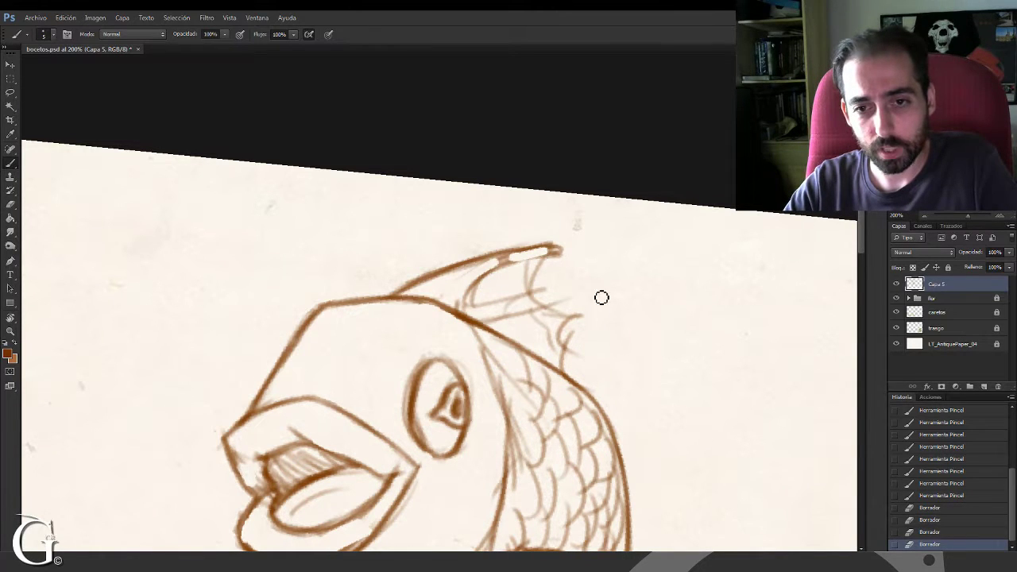
right_click(598, 272)
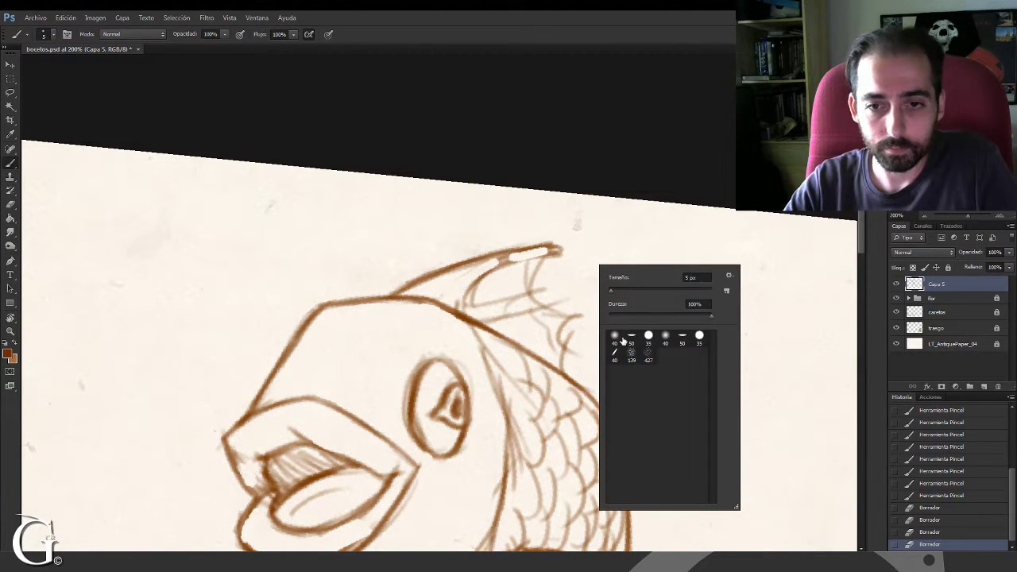
click(626, 291)
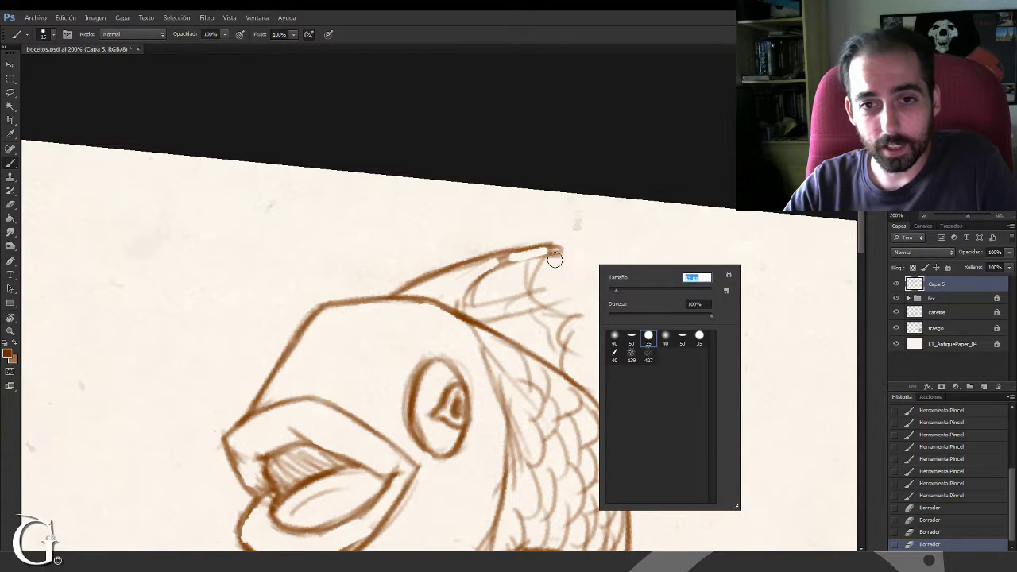
drag(613, 294, 610, 289)
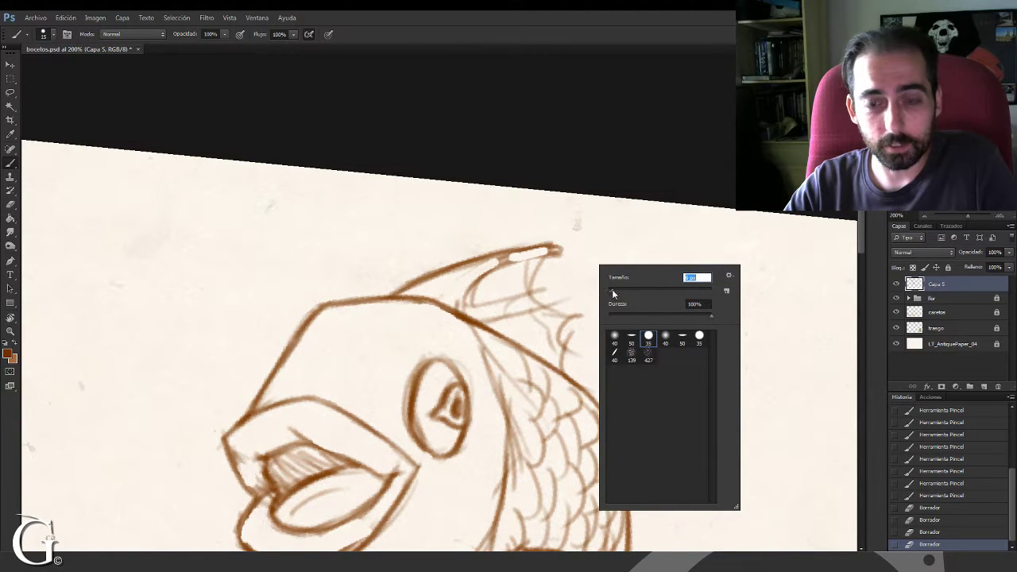
Thicken the dorsal fin's tip and trace the curved inner line of the first fin ray
drag(474, 266, 554, 249)
drag(531, 253, 562, 250)
drag(551, 248, 563, 252)
drag(470, 308, 469, 303)
drag(472, 297, 505, 270)
drag(489, 280, 546, 261)
drag(507, 267, 550, 258)
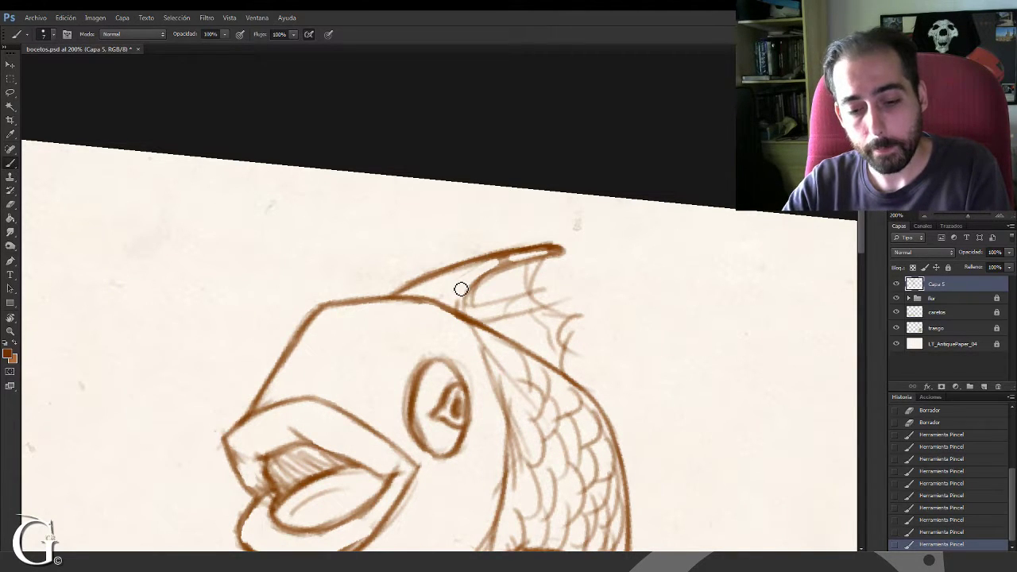
Set the Eraser to a hard round 19 px tip and clean up the rough marks around the dorsal fin
key(e)
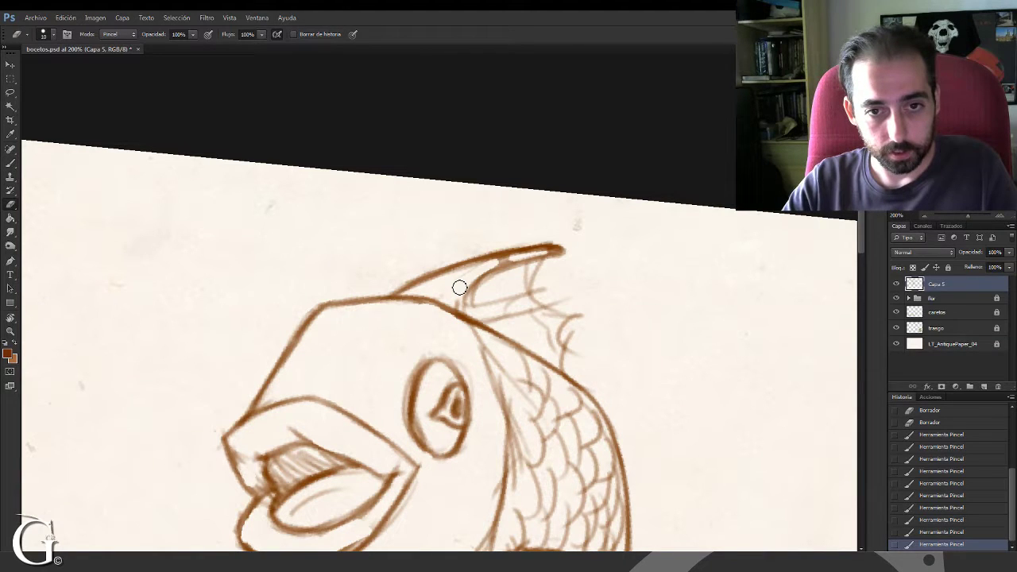
right_click(557, 270)
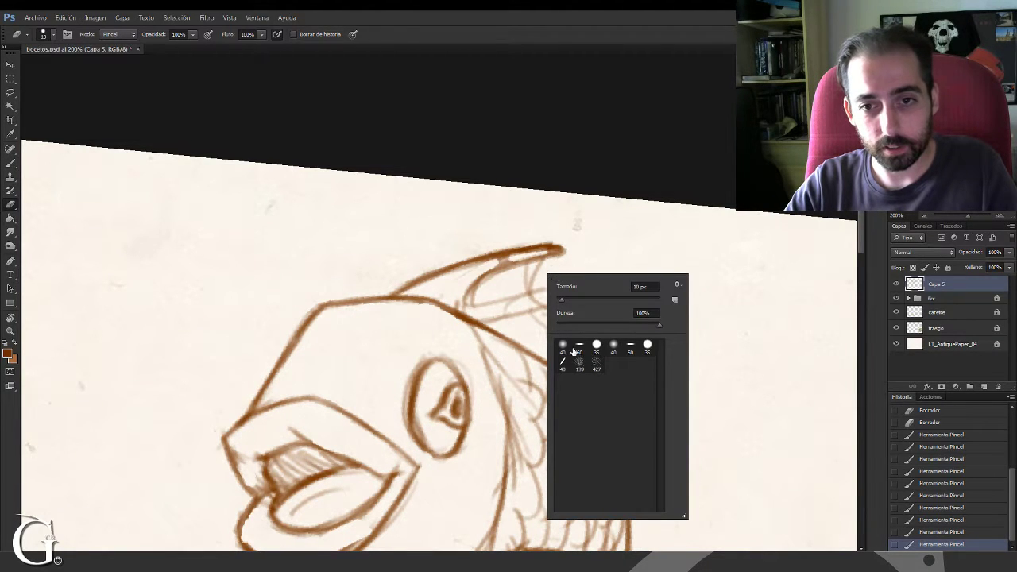
drag(569, 297, 566, 299)
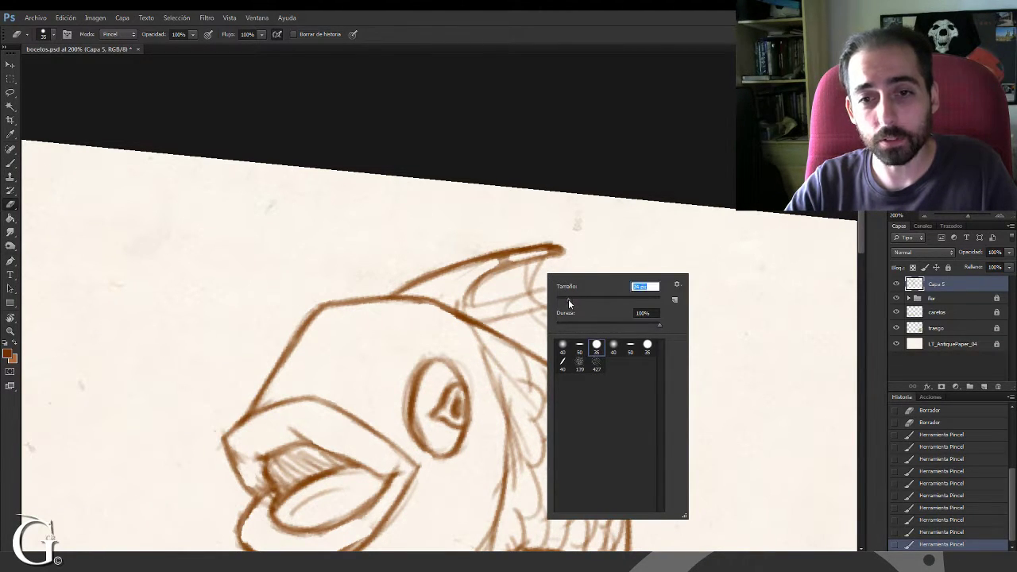
click(502, 163)
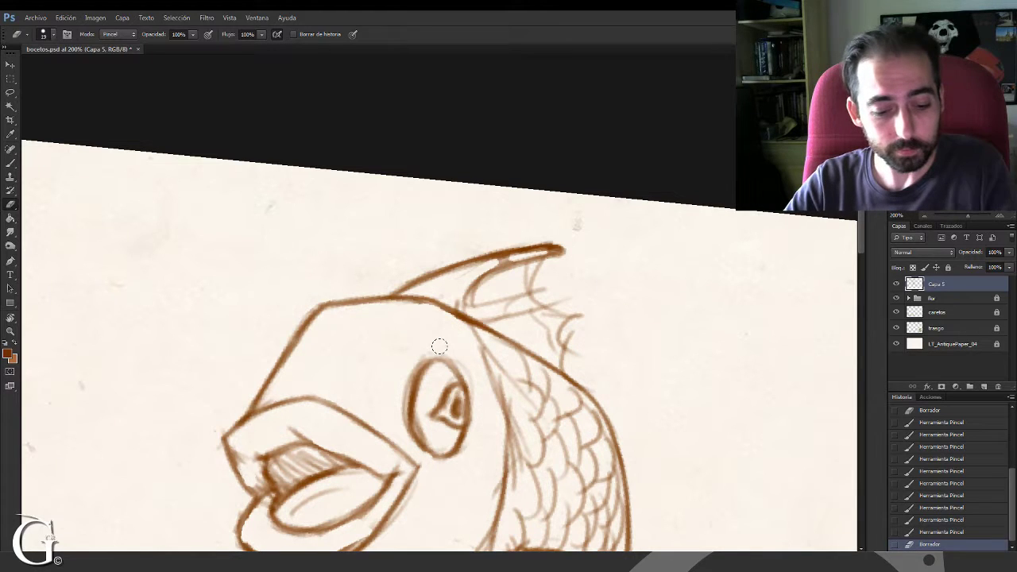
Retrace the curved inner line of the first dorsal fin section down to its base with the Brush
key(b)
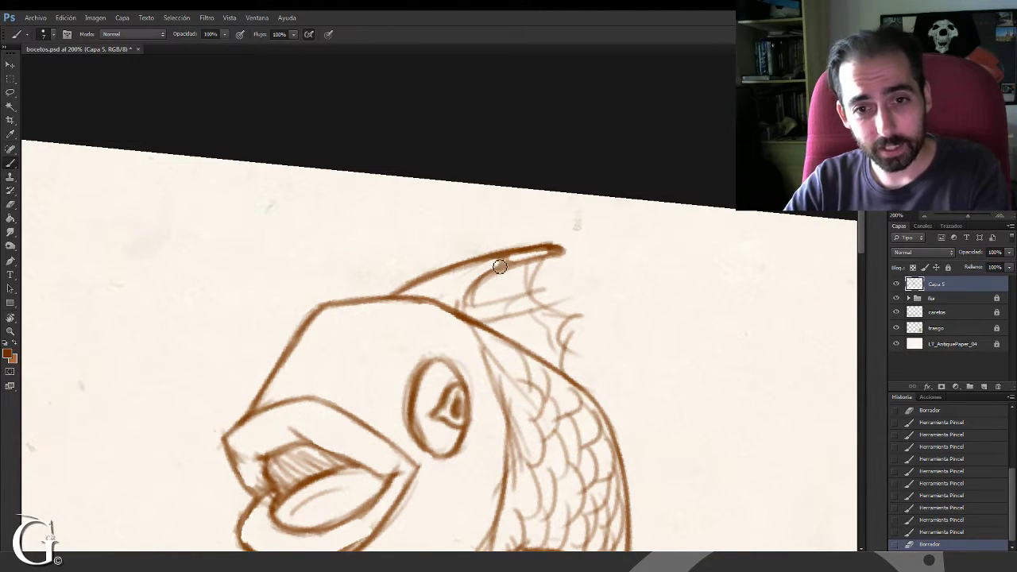
drag(485, 275, 515, 264)
drag(486, 274, 517, 263)
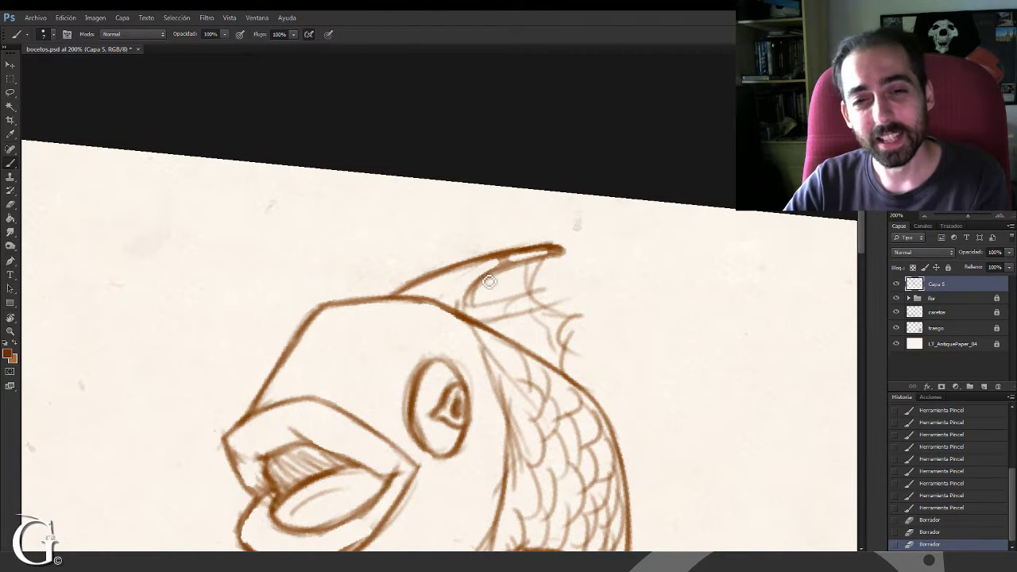
drag(508, 261, 483, 284)
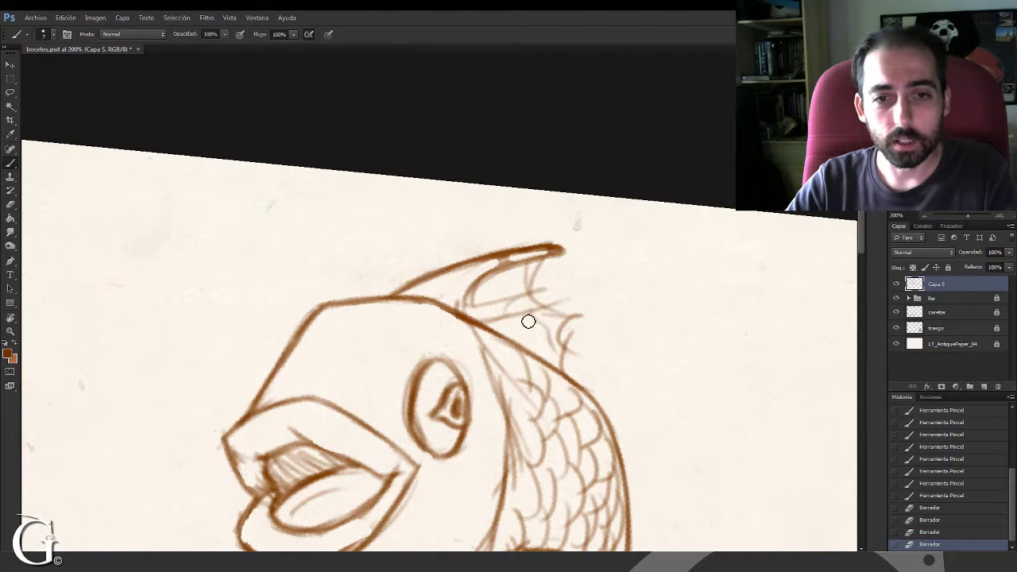
drag(479, 289, 470, 299)
mouse_move(474, 292)
mouse_down()
mouse_move(470, 302)
mouse_move(491, 304)
mouse_up()
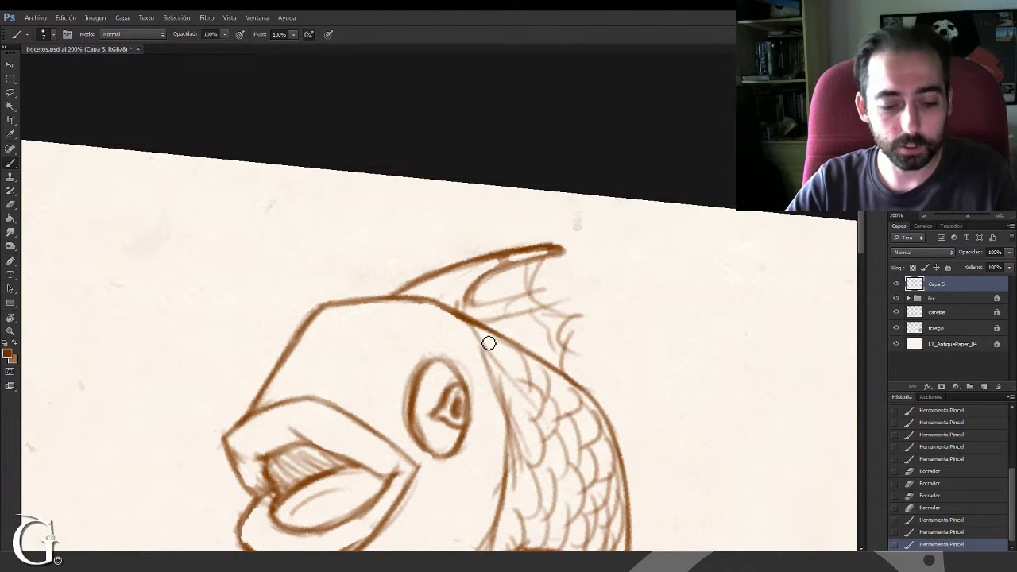
Rotate the canvas counterclockwise and trace the dorsal fin's second ray out to its pointed tip
key(r)
mouse_move(564, 294)
mouse_down()
mouse_move(529, 281)
mouse_move(522, 298)
mouse_move(541, 272)
mouse_up()
key(b)
drag(483, 296, 576, 271)
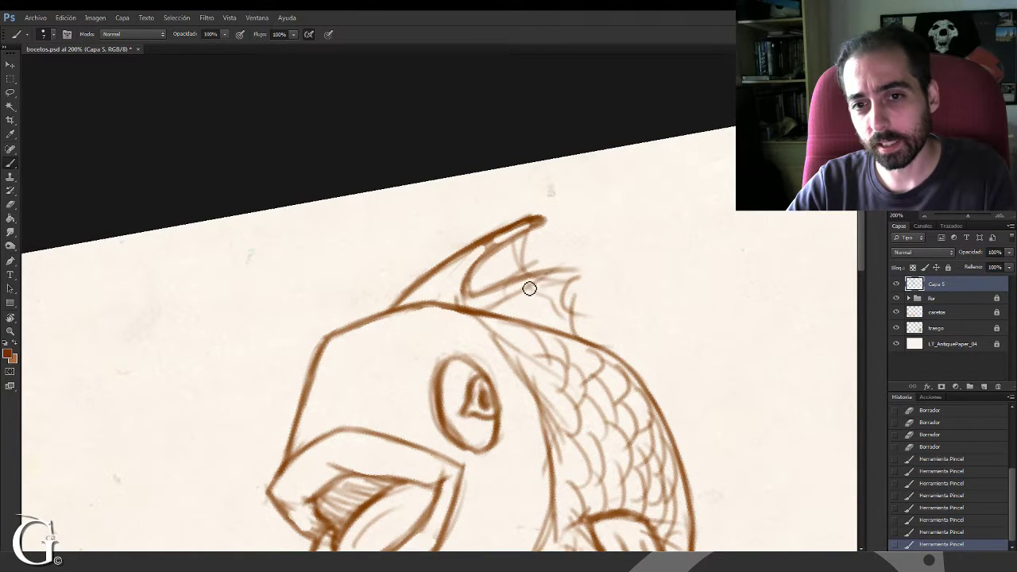
mouse_move(517, 301)
mouse_down()
mouse_move(504, 307)
mouse_move(556, 279)
mouse_up()
drag(541, 286, 573, 274)
drag(502, 290, 578, 274)
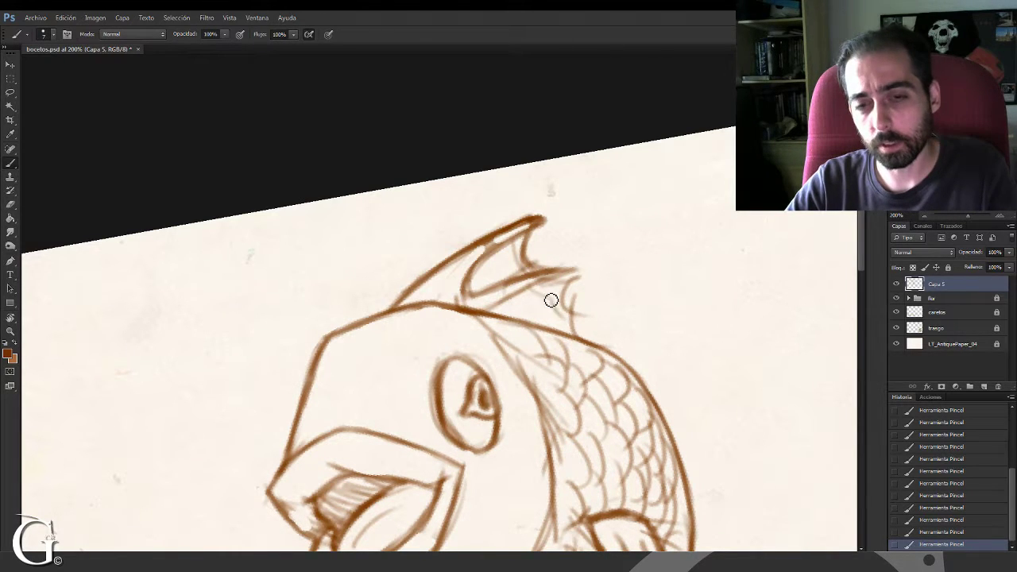
Trace the scalloped edge behind the second dorsal fin ray and erase the stray lines around it
mouse_move(557, 295)
mouse_down()
mouse_move(523, 266)
mouse_move(553, 278)
mouse_move(532, 288)
mouse_move(550, 244)
mouse_move(535, 271)
mouse_move(536, 238)
mouse_move(538, 274)
mouse_move(561, 288)
mouse_up()
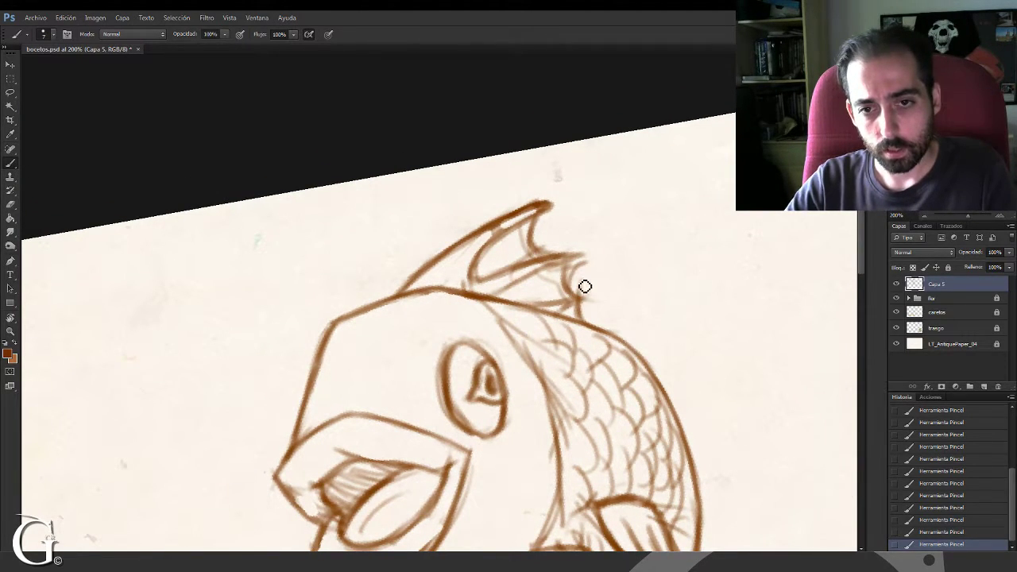
click(591, 268)
mouse_move(585, 286)
mouse_down()
mouse_move(590, 268)
mouse_move(590, 279)
mouse_up()
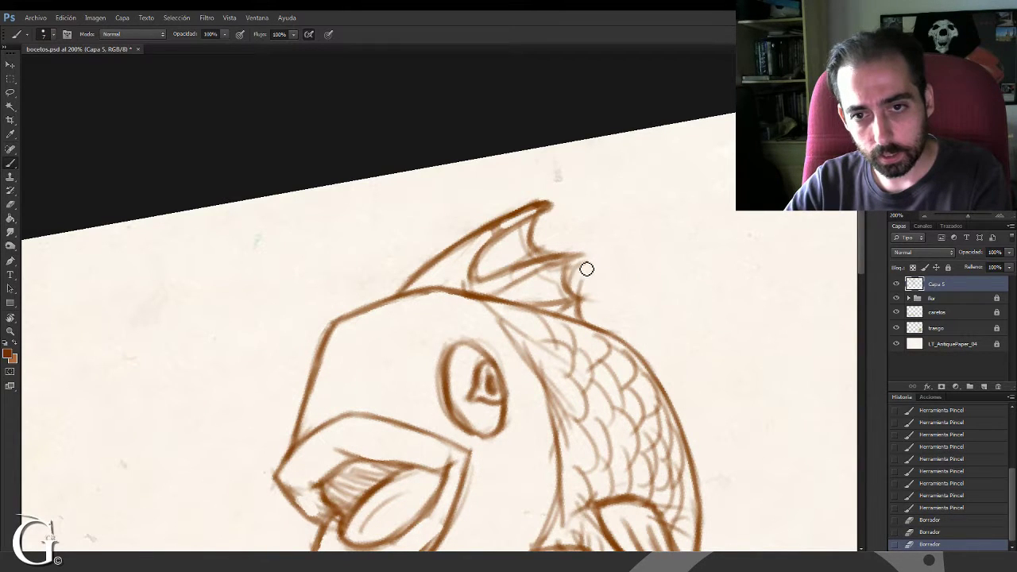
drag(583, 285, 586, 276)
mouse_move(590, 273)
mouse_down()
mouse_move(599, 263)
mouse_move(577, 288)
mouse_move(559, 282)
mouse_up()
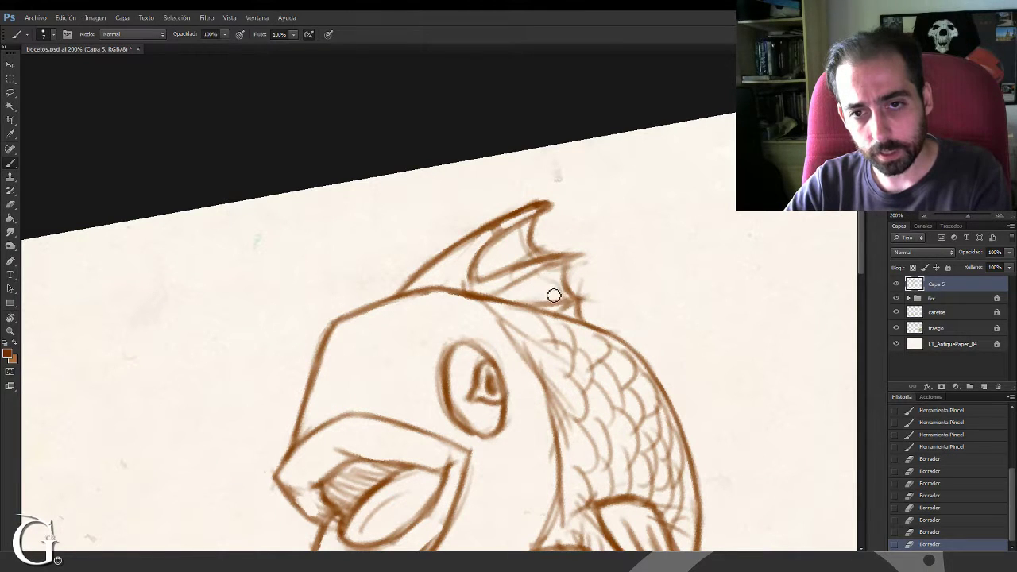
Clear the rough strokes below the second dorsal fin ray and outline its lower inner curve with a 4 px brush
drag(540, 289, 570, 281)
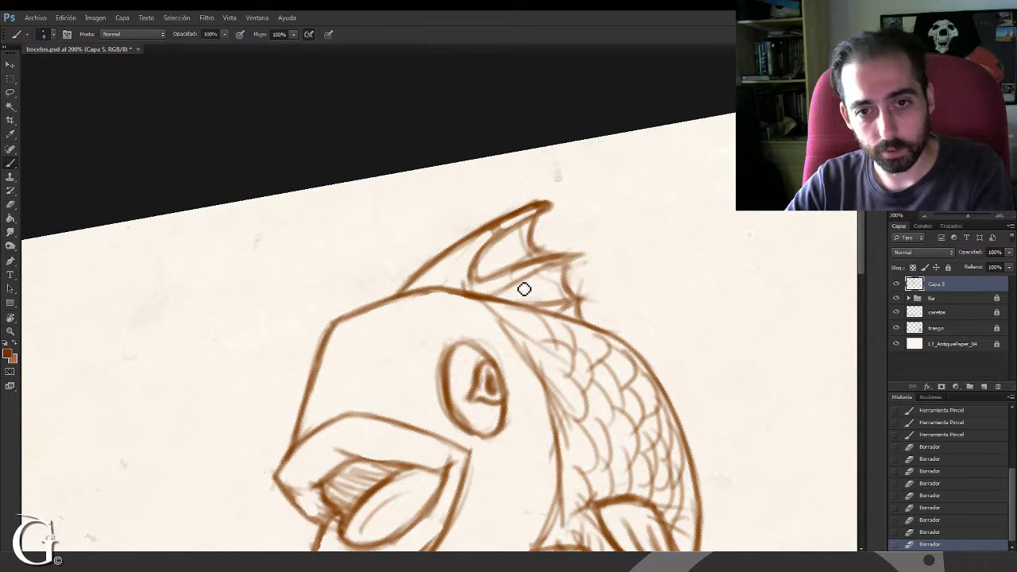
mouse_move(513, 294)
mouse_down()
mouse_move(520, 288)
mouse_move(509, 300)
mouse_move(522, 305)
mouse_move(509, 294)
mouse_up()
drag(510, 298, 592, 255)
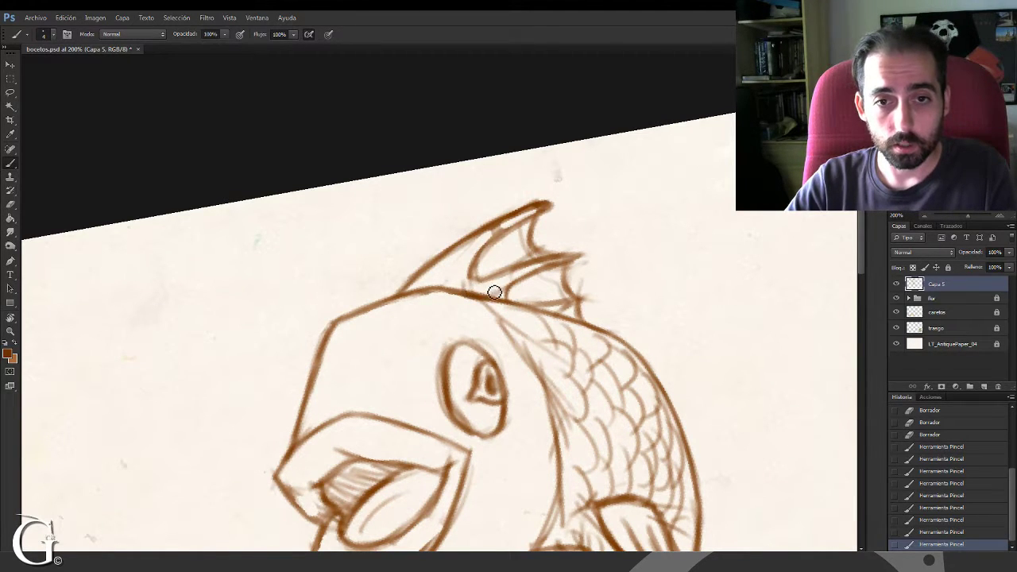
Erase the faint sketch marks at the dorsal fin's base and inside its first section
mouse_move(494, 293)
mouse_down()
mouse_move(459, 291)
mouse_move(469, 290)
mouse_up()
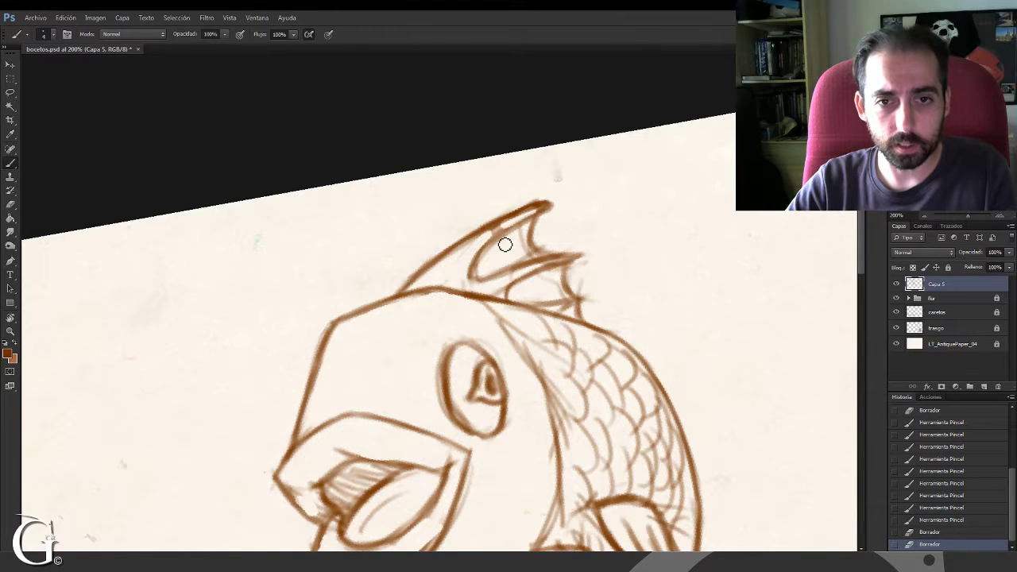
drag(488, 234, 466, 275)
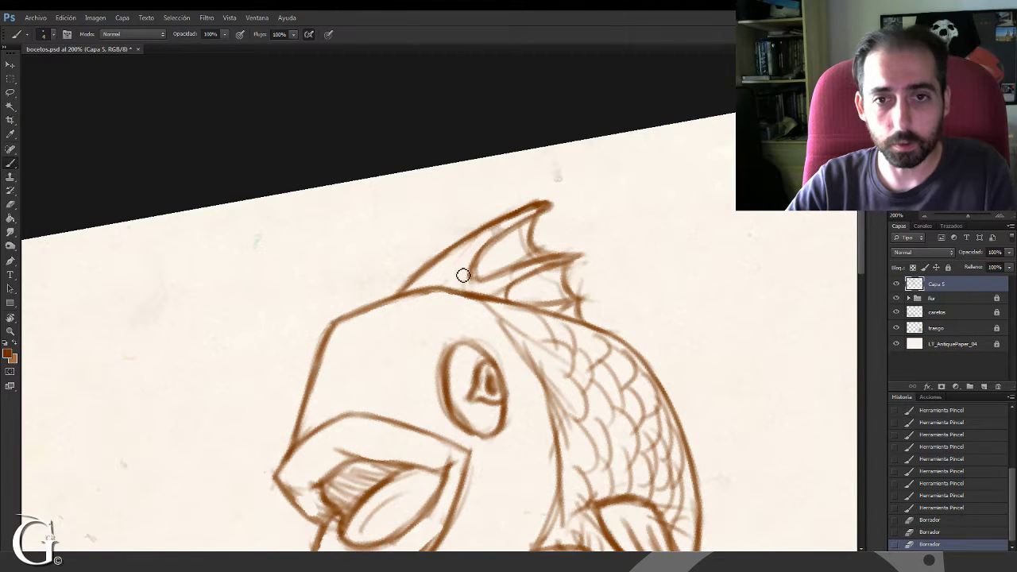
drag(540, 209, 474, 262)
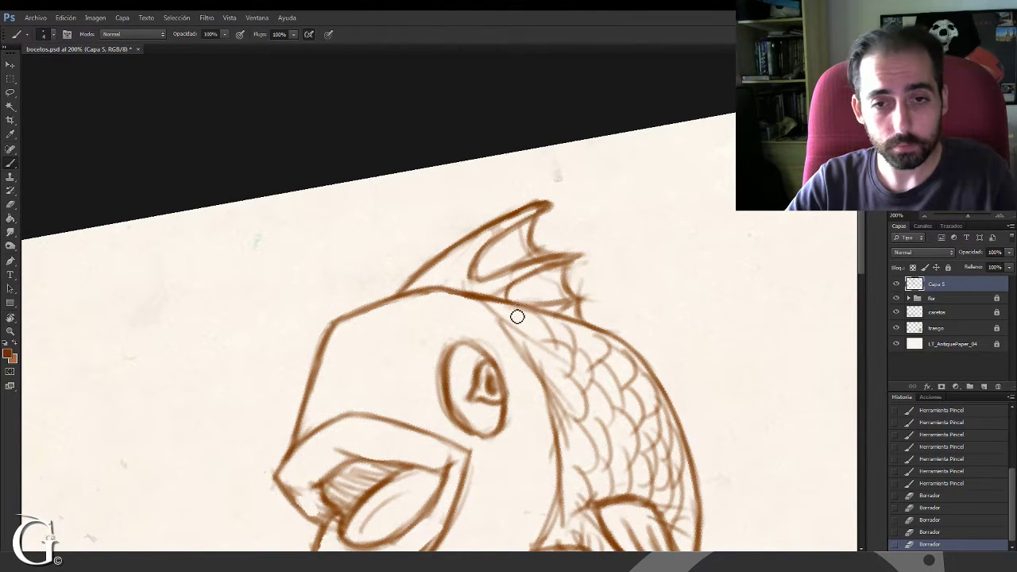
mouse_move(521, 243)
mouse_down()
mouse_move(528, 233)
mouse_move(531, 253)
mouse_up()
mouse_move(519, 232)
mouse_down()
mouse_move(544, 262)
mouse_move(526, 274)
mouse_move(568, 264)
mouse_move(499, 294)
mouse_move(477, 293)
mouse_up()
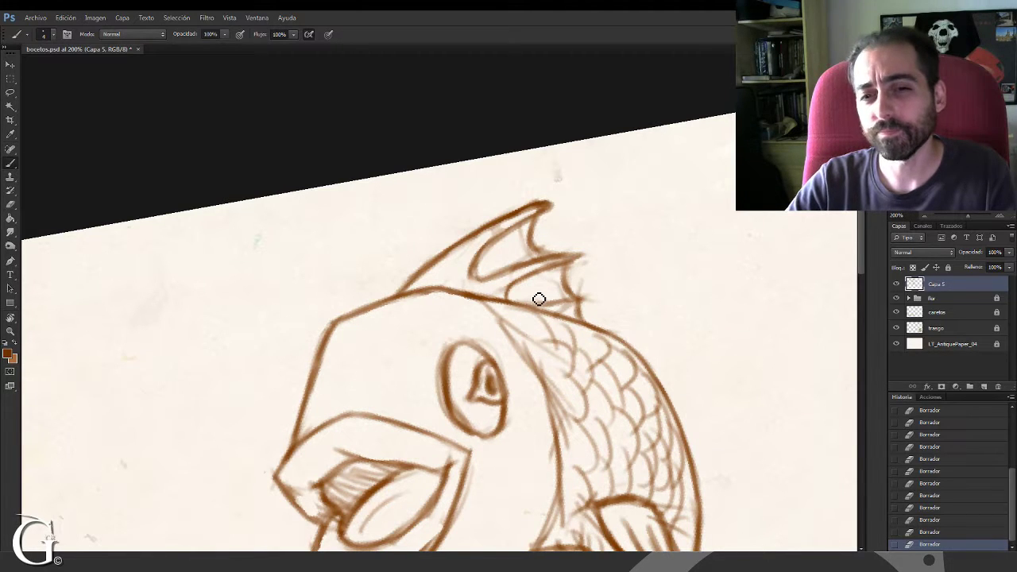
Retrace the rear edge and last ray of the dorsal fin where it meets the back
mouse_move(572, 295)
mouse_down()
mouse_move(579, 283)
mouse_move(582, 314)
mouse_move(533, 310)
mouse_move(556, 311)
mouse_up()
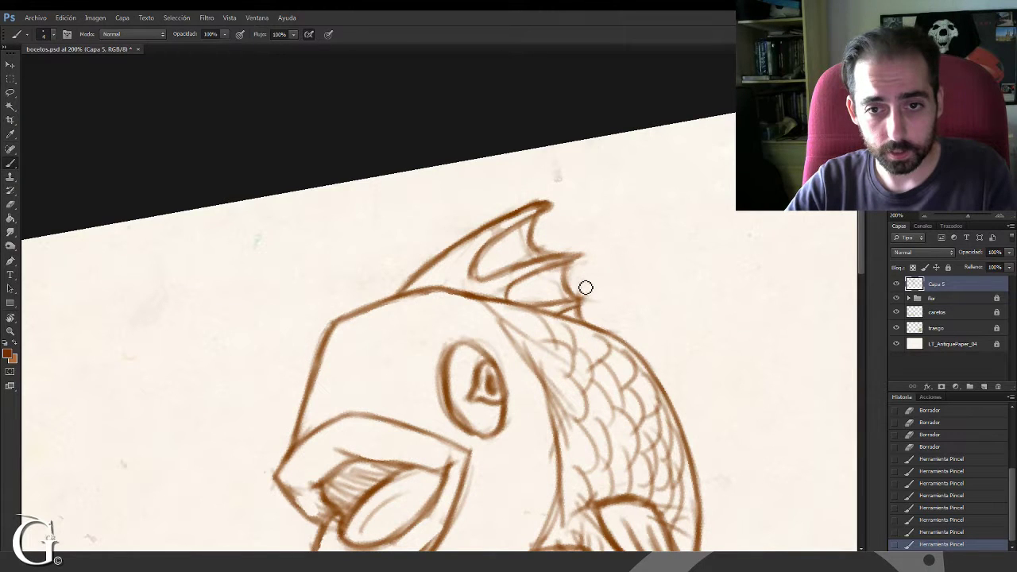
mouse_move(595, 296)
mouse_down()
mouse_move(615, 341)
mouse_move(617, 206)
mouse_up()
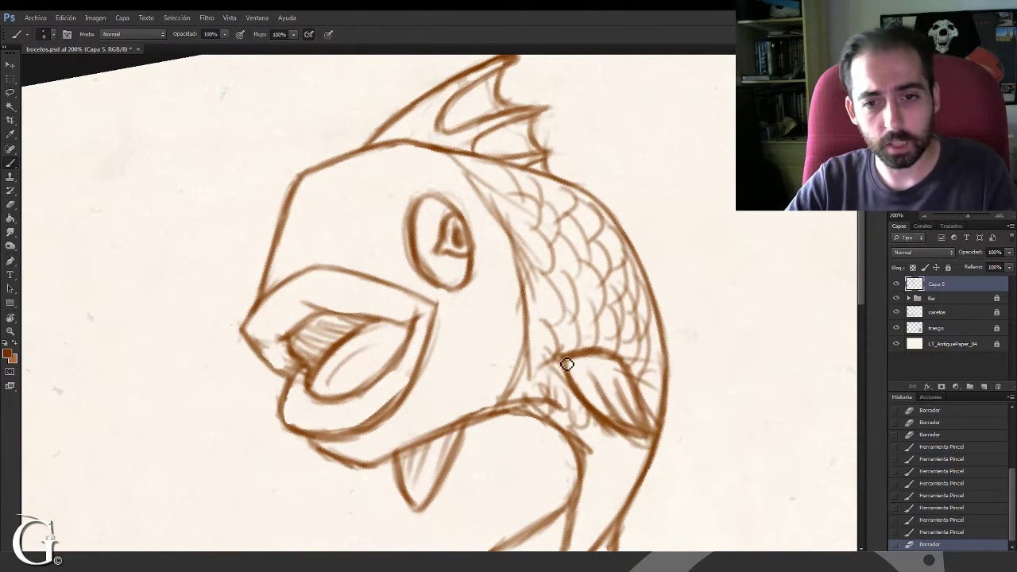
Rotate the canvas to about -40° and retrace the chin outline from the lower lip to the belly
key(r)
drag(586, 291, 496, 263)
scroll(496, 262, down, 4)
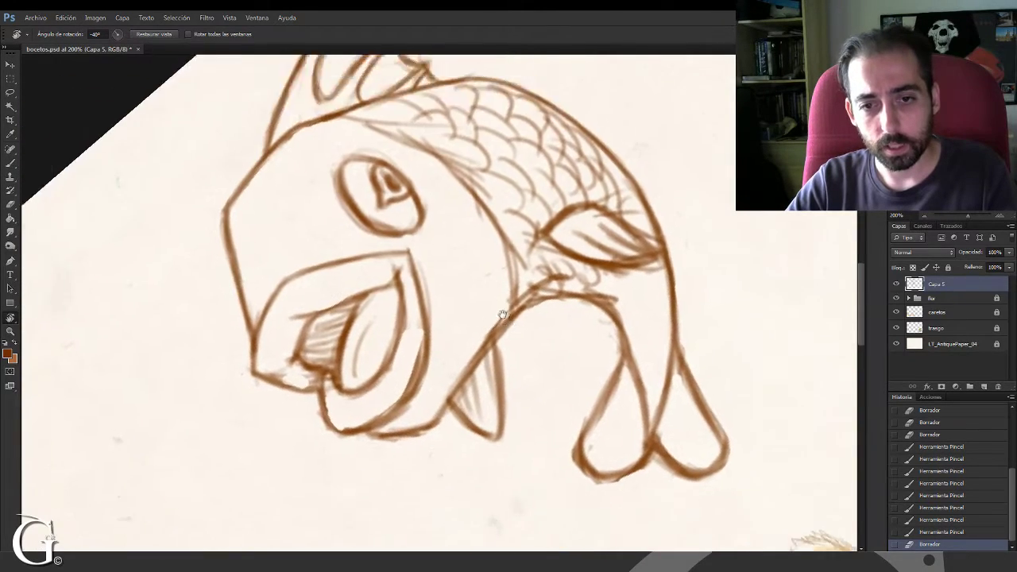
key(b)
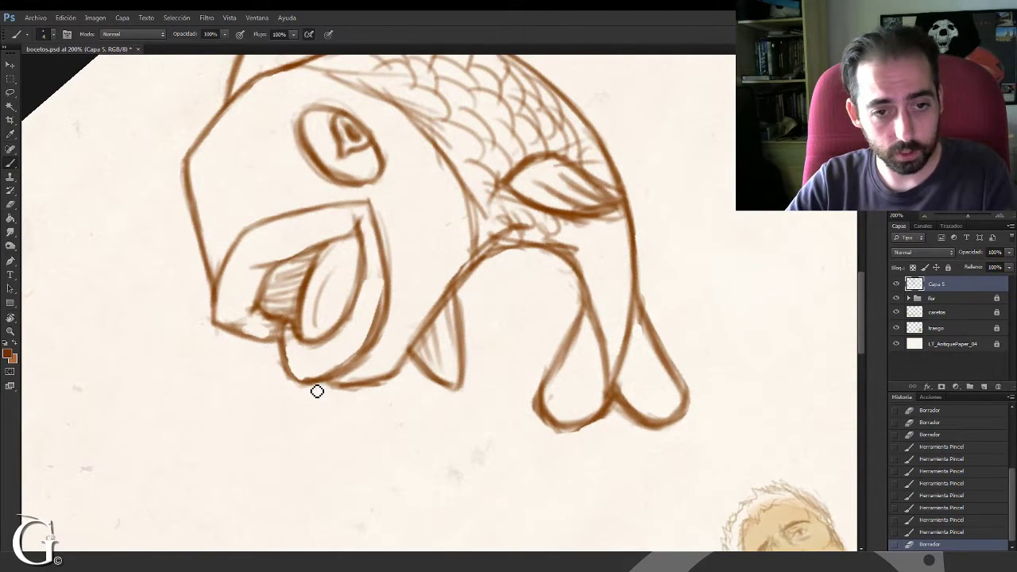
drag(315, 387, 332, 383)
drag(325, 386, 358, 386)
drag(356, 385, 409, 367)
drag(438, 317, 427, 368)
Retrace the belly outline from the chin past the small lower fin, turning the canvas to suit the strokes
key(r)
mouse_move(373, 259)
mouse_down()
mouse_move(442, 258)
mouse_move(409, 281)
mouse_up()
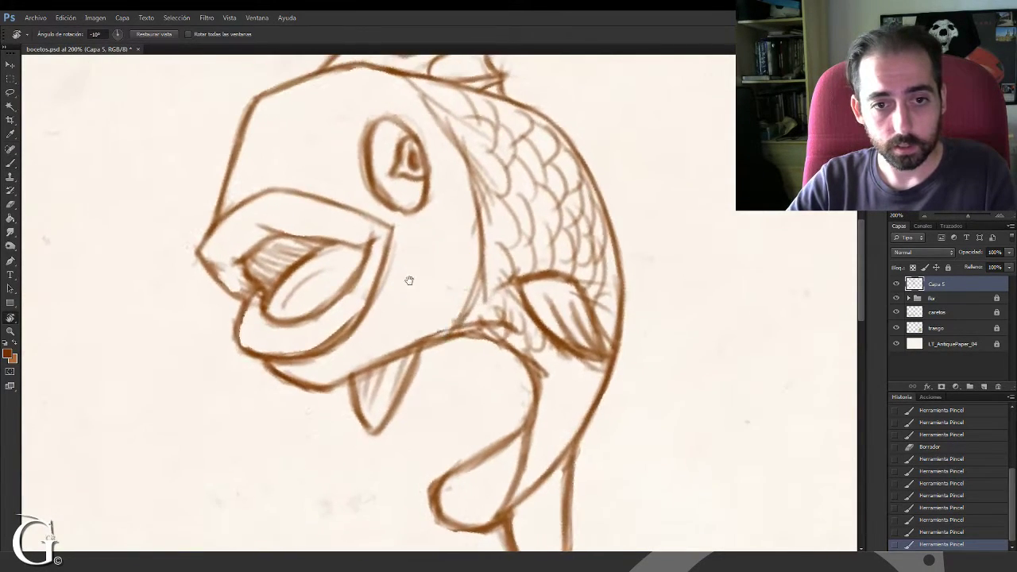
drag(414, 338, 427, 277)
key(b)
drag(338, 334, 425, 282)
mouse_move(358, 310)
mouse_down()
mouse_move(457, 274)
mouse_move(430, 286)
mouse_move(438, 272)
mouse_move(535, 268)
mouse_move(498, 283)
mouse_move(463, 253)
mouse_move(435, 255)
mouse_up()
key(r)
key(b)
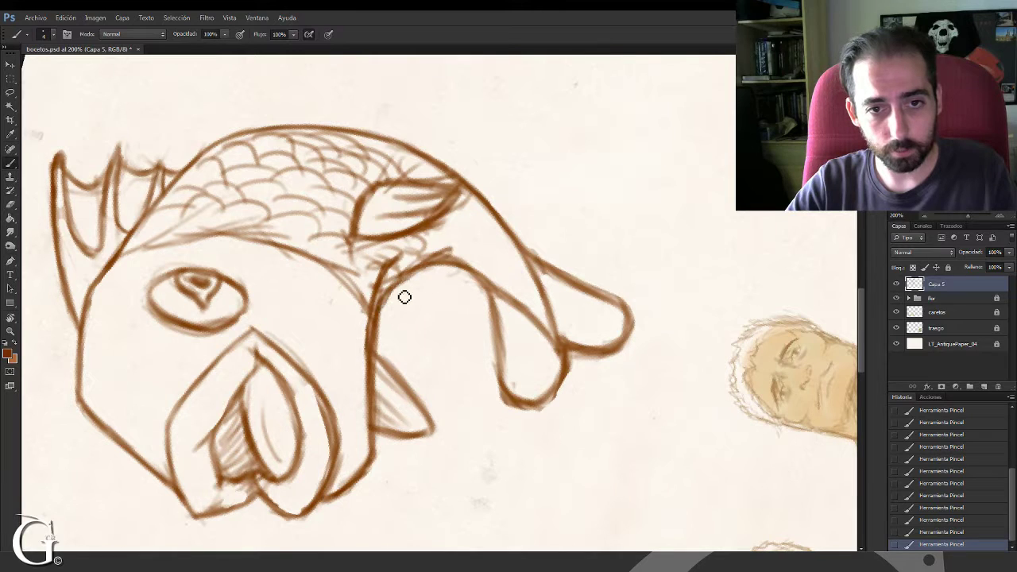
key(space)
drag(431, 263, 471, 271)
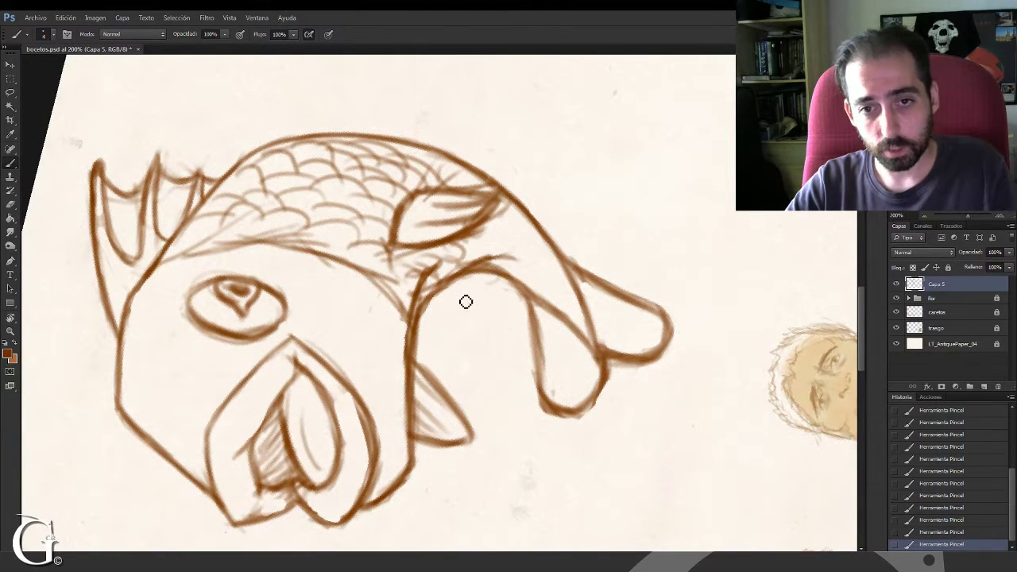
Rotate the canvas back towards upright and retrace the outline of the small fin under the belly
key(r)
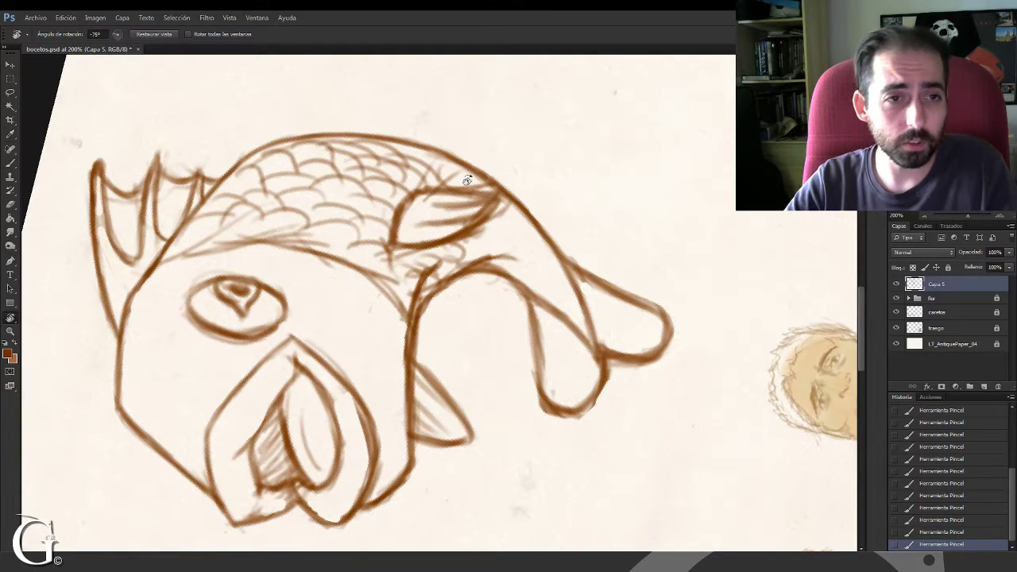
mouse_move(453, 168)
mouse_down()
mouse_move(434, 163)
mouse_move(485, 214)
mouse_move(423, 295)
mouse_move(501, 286)
mouse_move(453, 305)
mouse_up()
key(b)
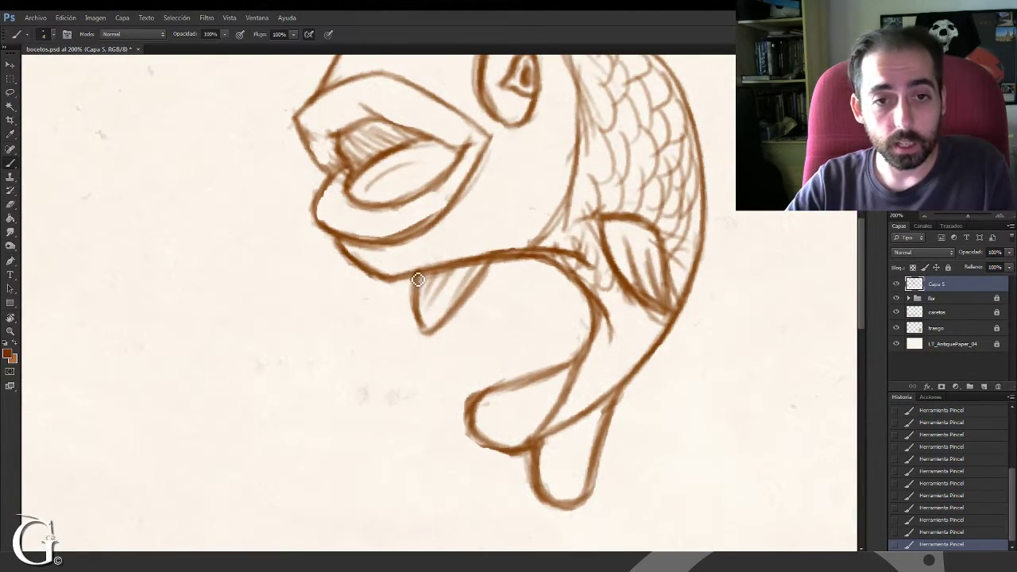
drag(414, 272, 432, 333)
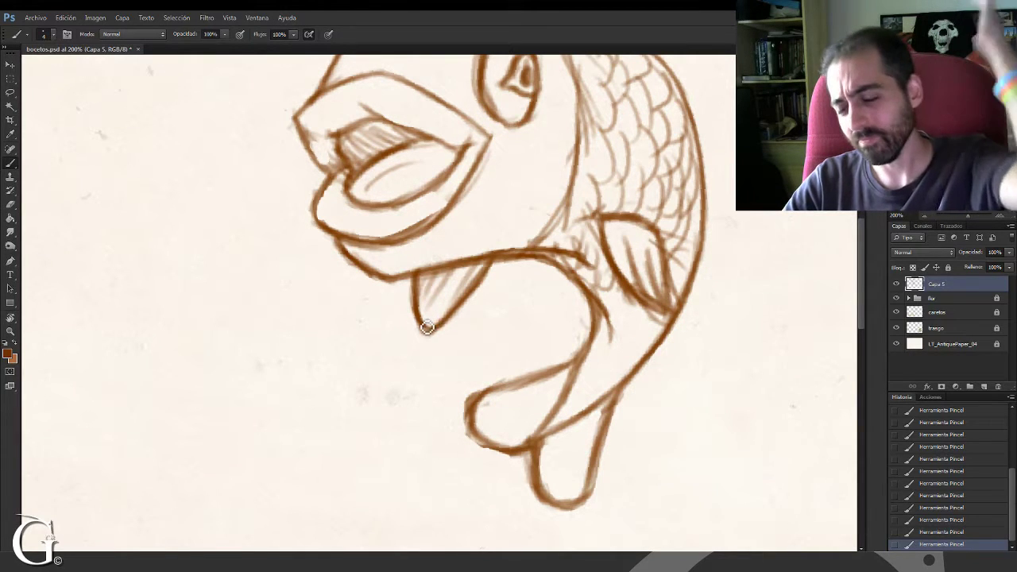
drag(469, 283, 465, 306)
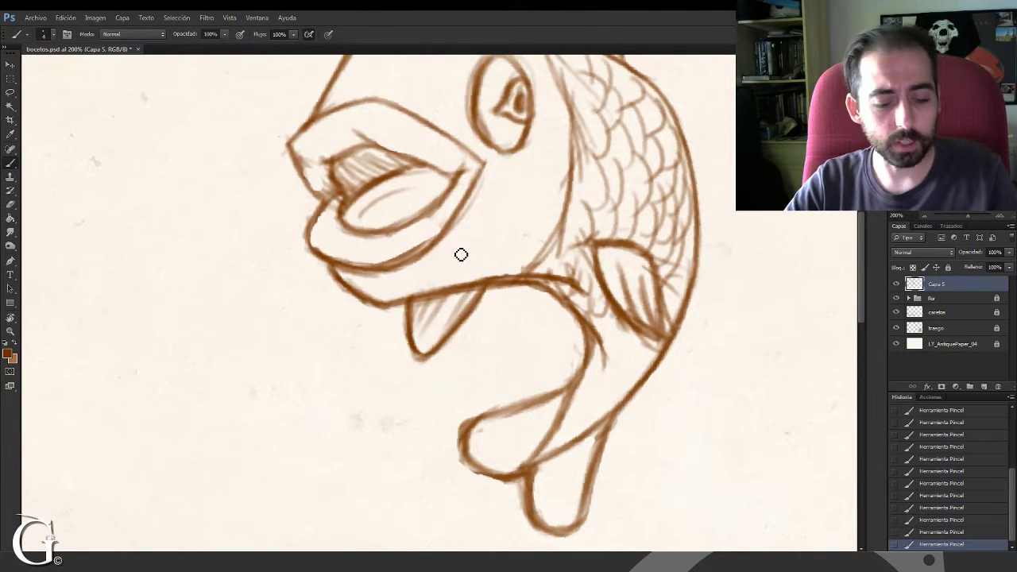
Rotate the canvas to about 58° and darken the rays inside the small fin under the belly
key(r)
mouse_move(461, 254)
mouse_down()
mouse_move(443, 286)
mouse_move(454, 291)
mouse_move(479, 279)
mouse_move(449, 255)
mouse_up()
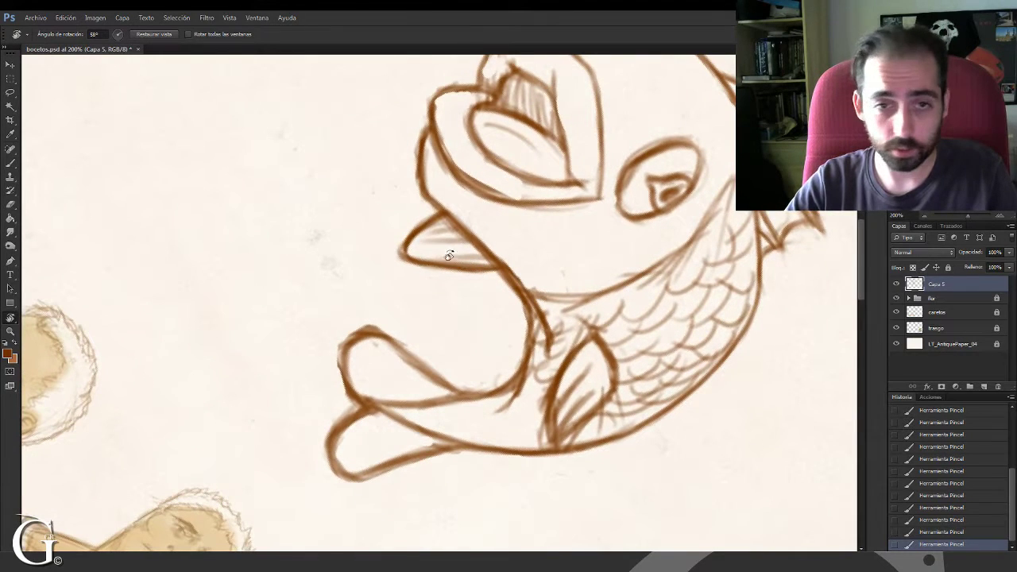
key(b)
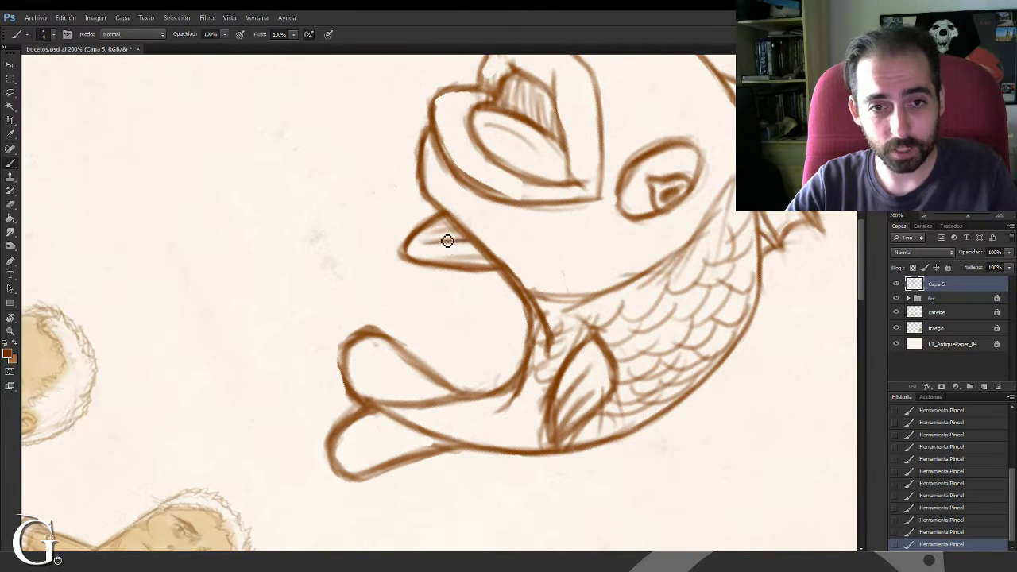
mouse_move(437, 235)
mouse_down()
mouse_move(470, 239)
mouse_move(454, 265)
mouse_move(433, 259)
mouse_move(494, 257)
mouse_move(481, 266)
mouse_move(466, 263)
mouse_move(498, 256)
mouse_move(442, 346)
mouse_up()
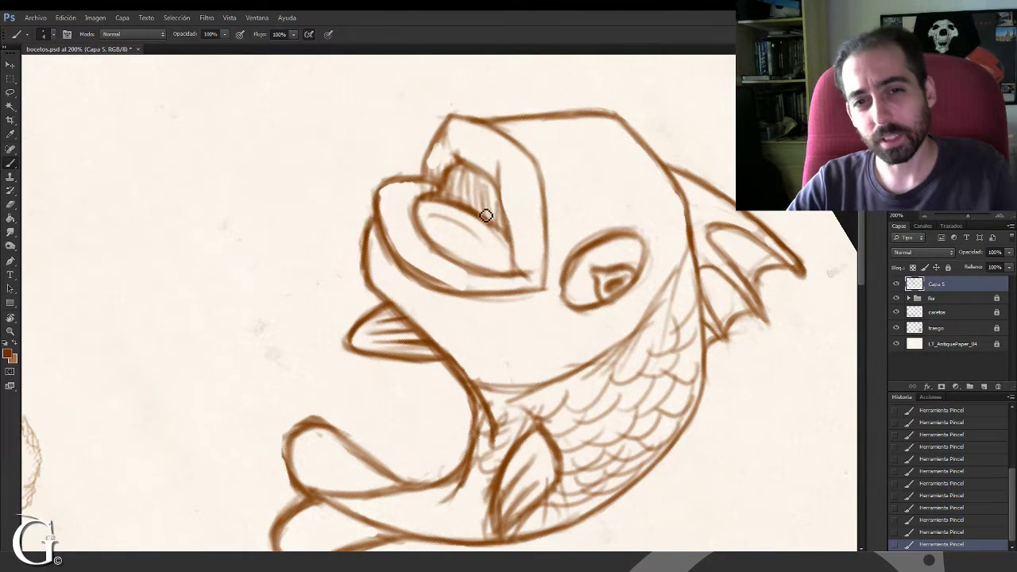
Rotate the canvas to about -28° and retrace the upper lip's top edge and the lower lip's rear edge
drag(452, 194, 442, 344)
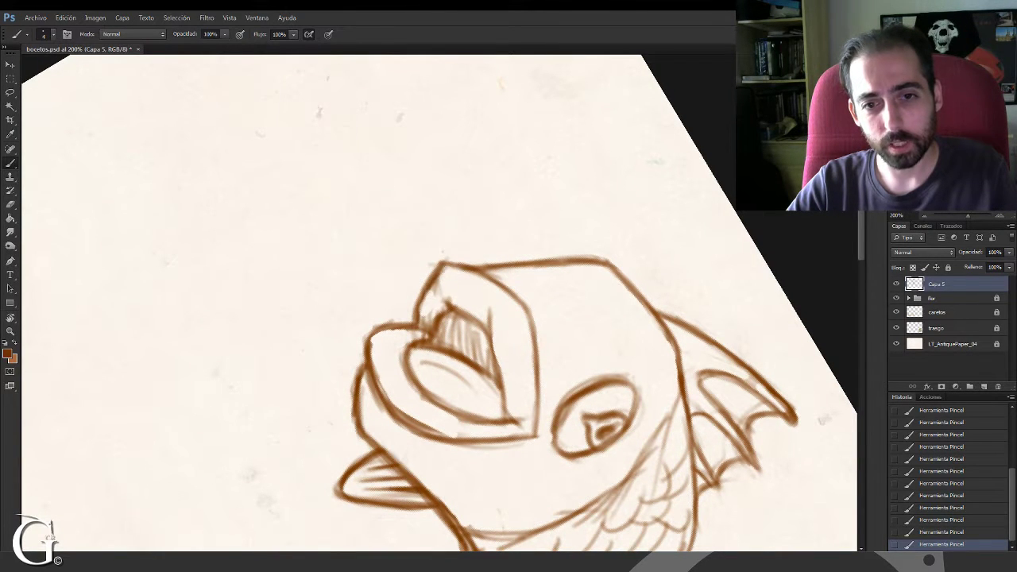
key(r)
mouse_move(475, 272)
mouse_down()
mouse_move(454, 222)
mouse_move(429, 220)
mouse_move(471, 222)
mouse_move(424, 215)
mouse_move(504, 200)
mouse_move(474, 193)
mouse_up()
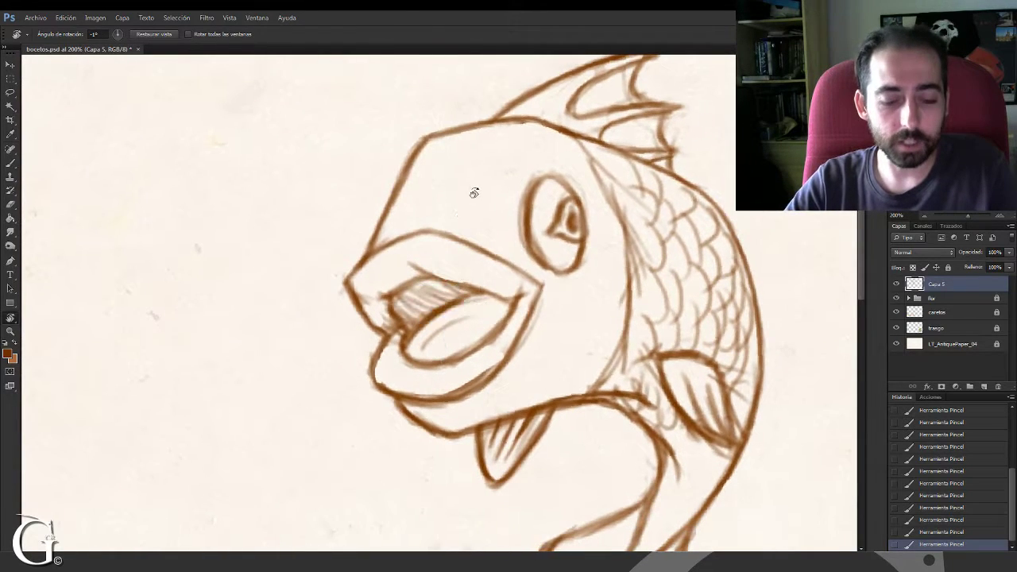
key(b)
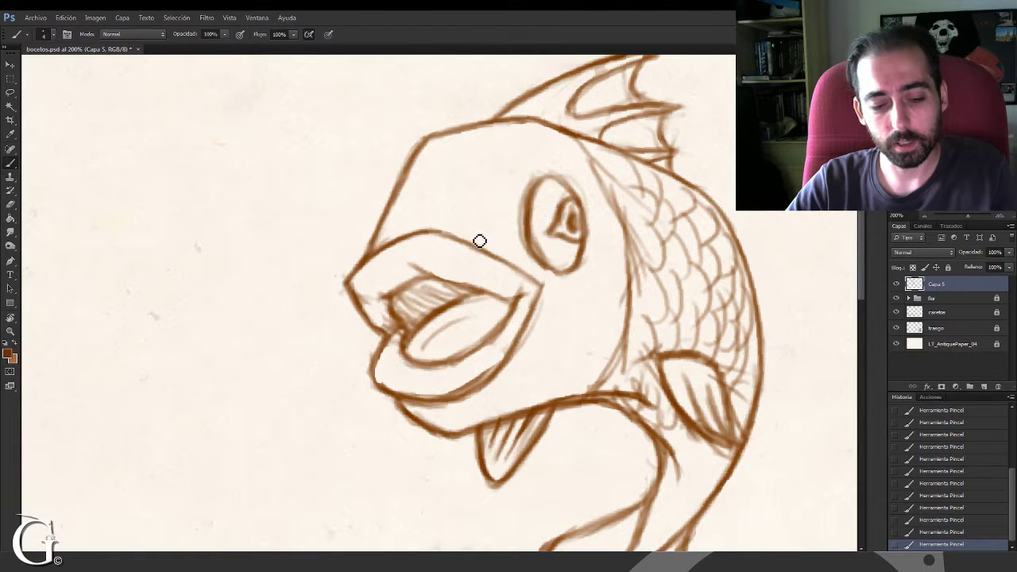
key(r)
drag(488, 214, 447, 215)
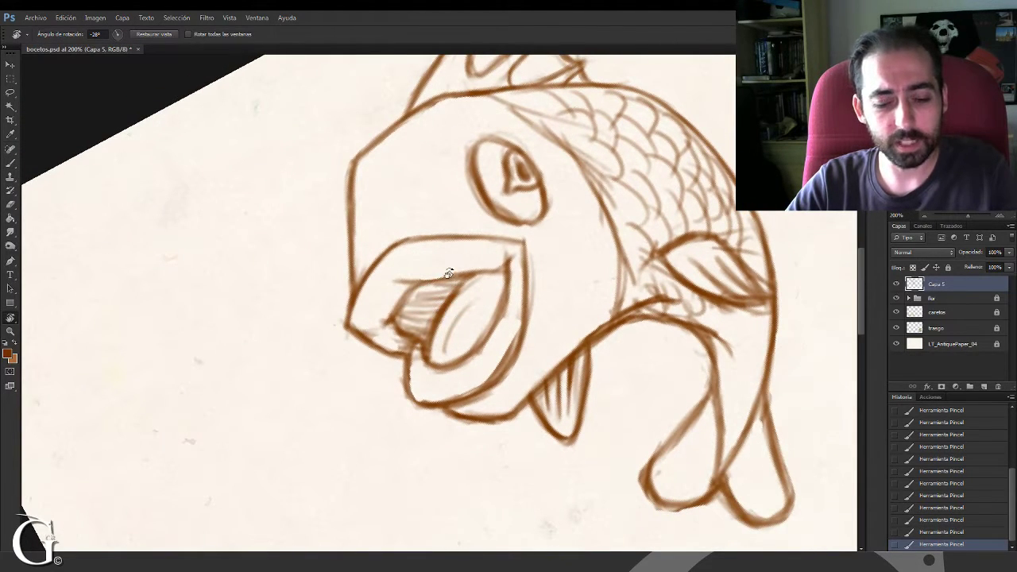
key(b)
drag(414, 248, 525, 248)
mouse_move(524, 296)
mouse_down()
mouse_move(470, 295)
mouse_move(460, 313)
mouse_move(484, 345)
mouse_up()
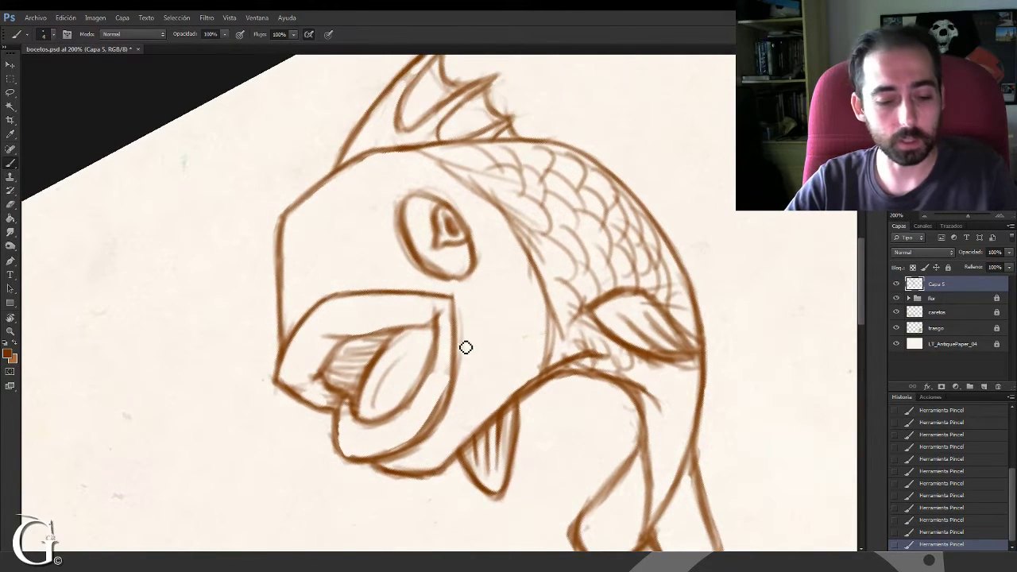
Rotate the canvas to about 20° and erase the rough, overly thick lines along the eye's outline
key(r)
drag(470, 263, 515, 263)
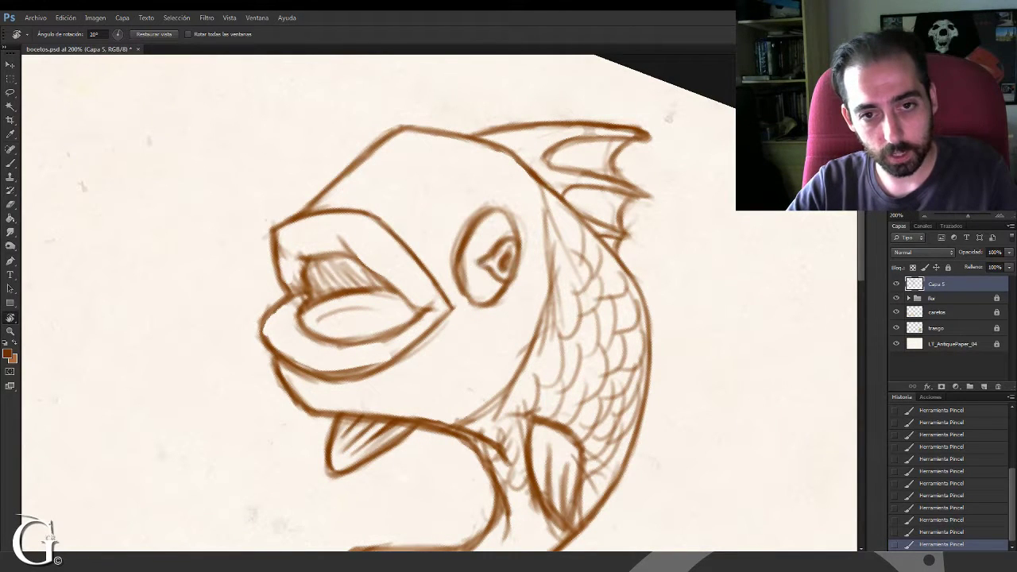
drag(471, 287, 464, 274)
drag(461, 270, 471, 265)
mouse_move(480, 213)
mouse_down()
mouse_move(451, 275)
mouse_move(472, 224)
mouse_move(485, 215)
mouse_move(462, 237)
mouse_move(519, 225)
mouse_up()
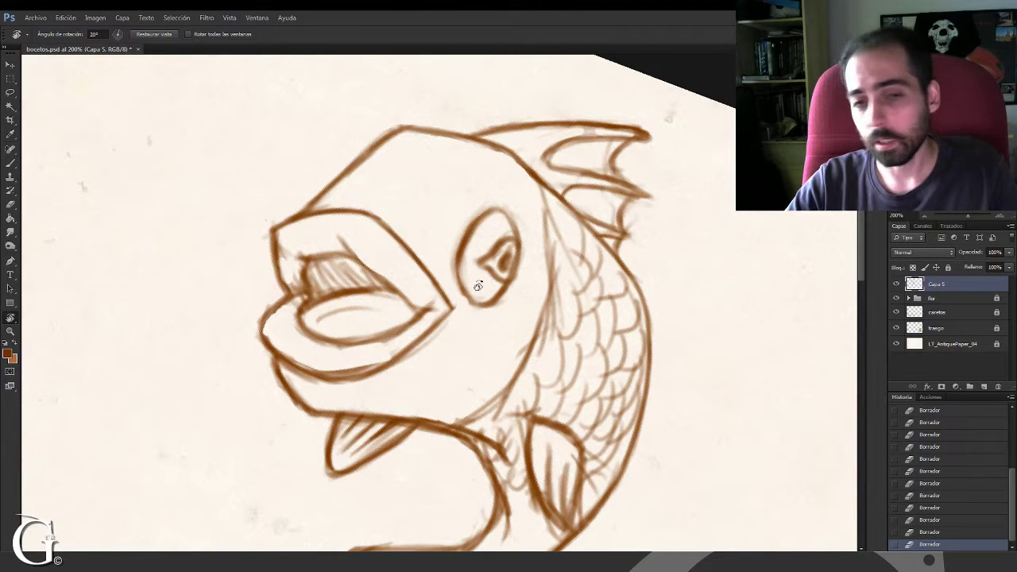
Retrace the eye's oval outline with the Brush
key(b)
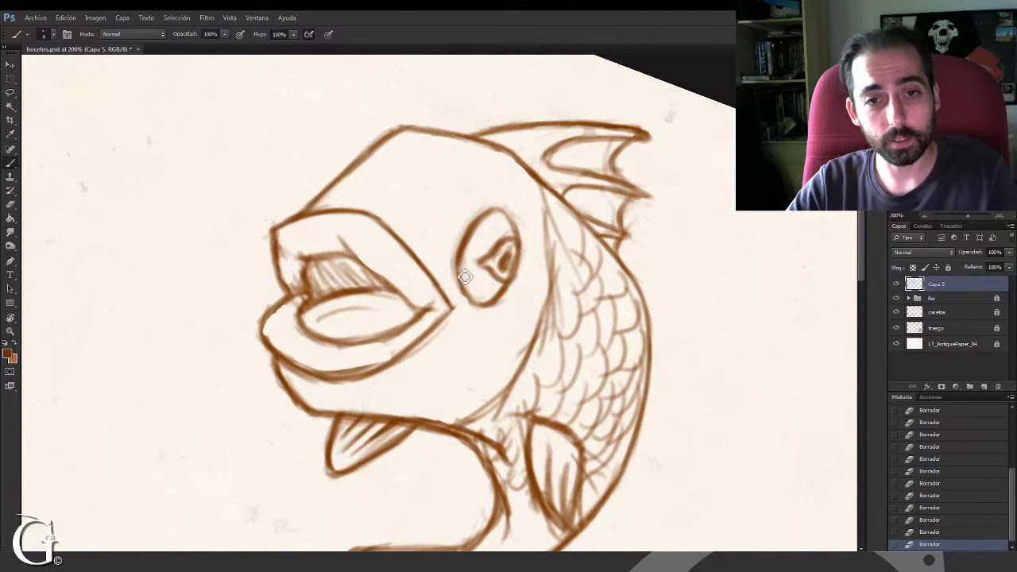
drag(466, 278, 465, 267)
mouse_move(467, 280)
mouse_down()
mouse_move(465, 266)
mouse_move(477, 312)
mouse_up()
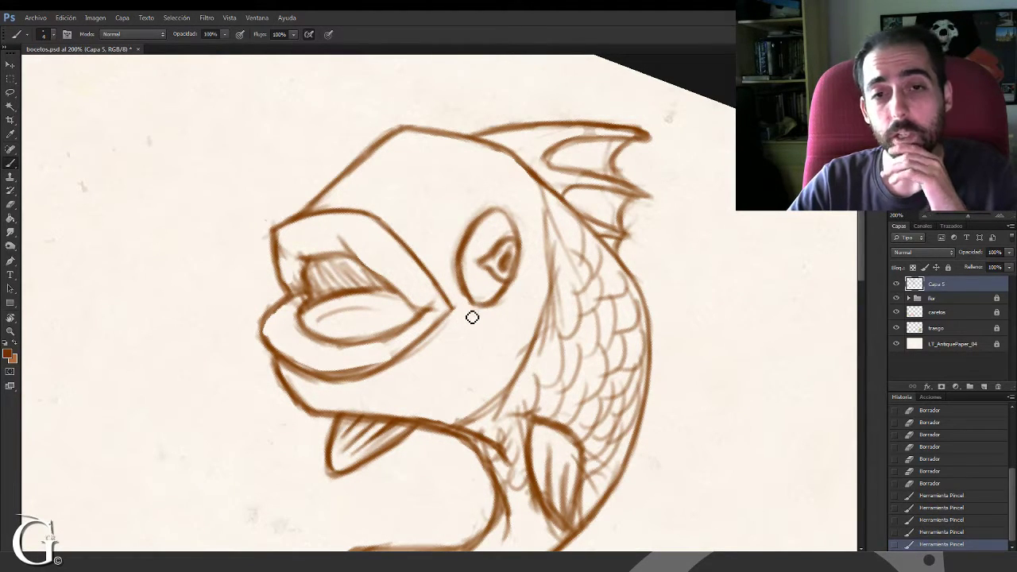
mouse_move(484, 220)
mouse_down()
mouse_move(508, 212)
mouse_move(521, 238)
mouse_up()
drag(514, 225, 516, 255)
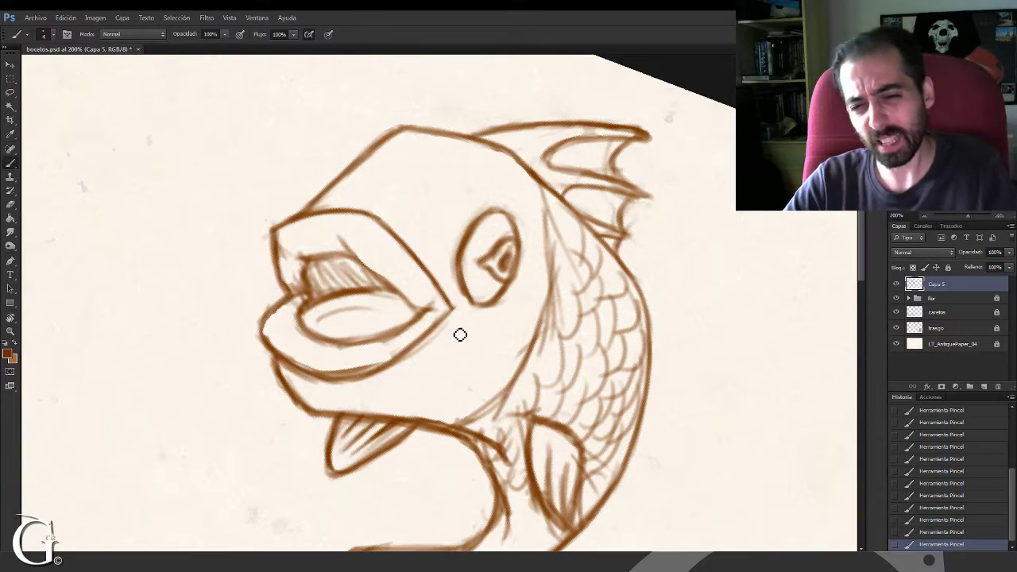
Rotate the canvas to about -112°, retrace the curved line separating head and scales, and erase the stray lines beside it
key(r)
mouse_move(491, 274)
mouse_down()
mouse_move(380, 212)
mouse_move(427, 168)
mouse_move(414, 181)
mouse_move(421, 209)
mouse_move(460, 207)
mouse_up()
key(b)
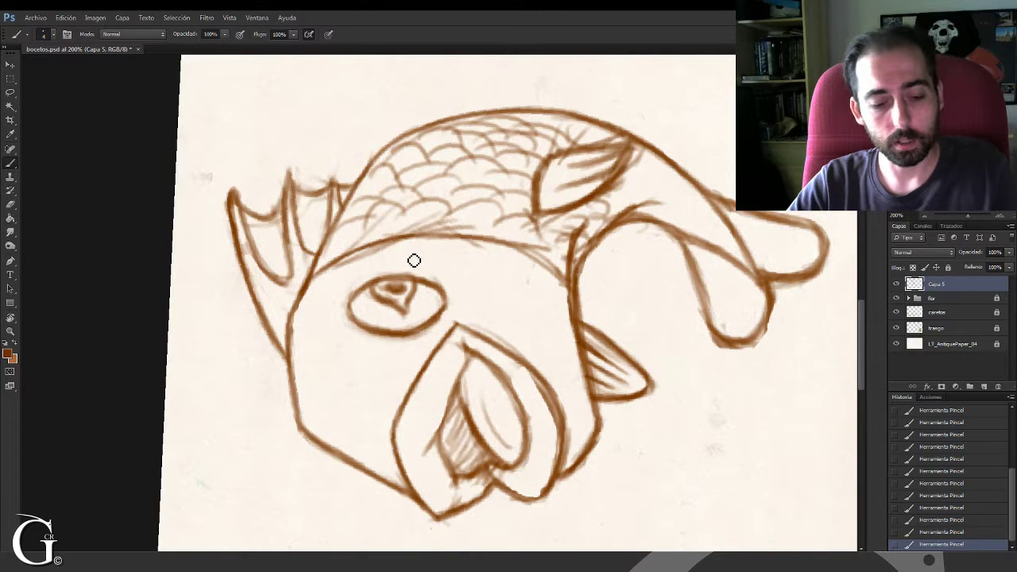
key(r)
mouse_move(414, 261)
mouse_down()
mouse_move(459, 227)
mouse_move(513, 222)
mouse_move(533, 235)
mouse_up()
key(b)
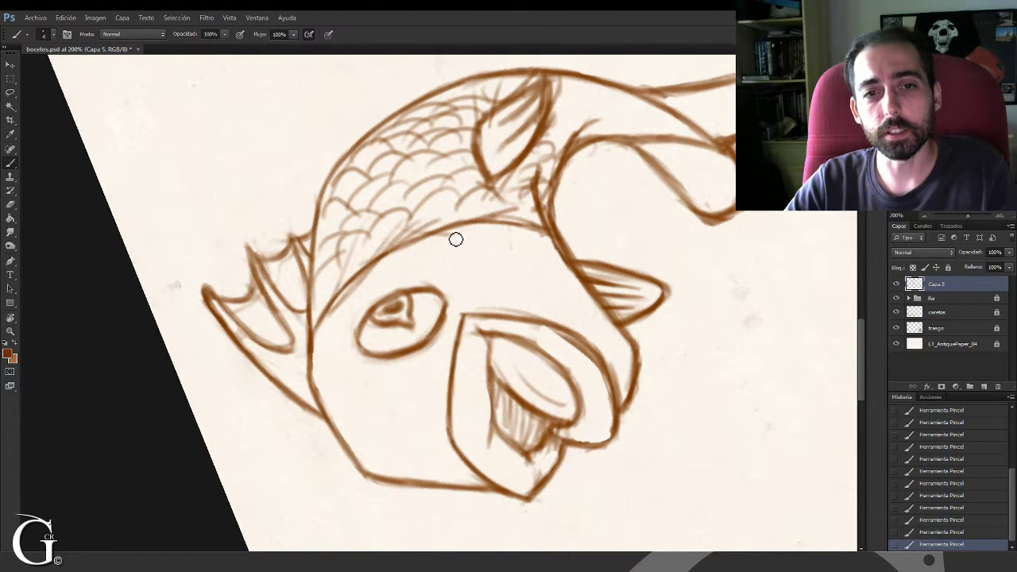
mouse_move(343, 315)
mouse_down()
mouse_move(370, 287)
mouse_move(334, 318)
mouse_up()
drag(365, 288, 394, 281)
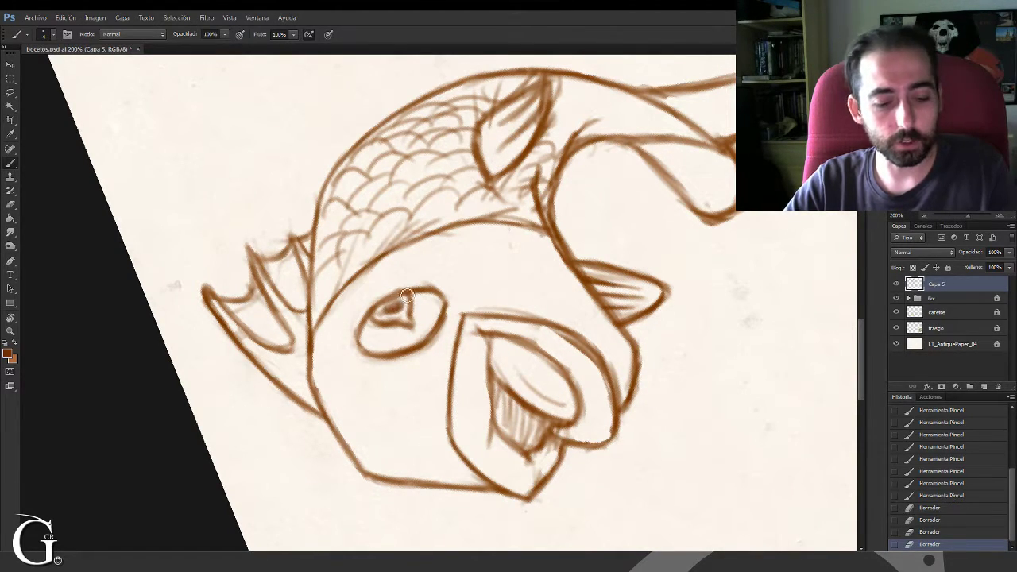
Rotate the canvas back to about 9° and draw a short crease from the top of the head down towards the eye
key(r)
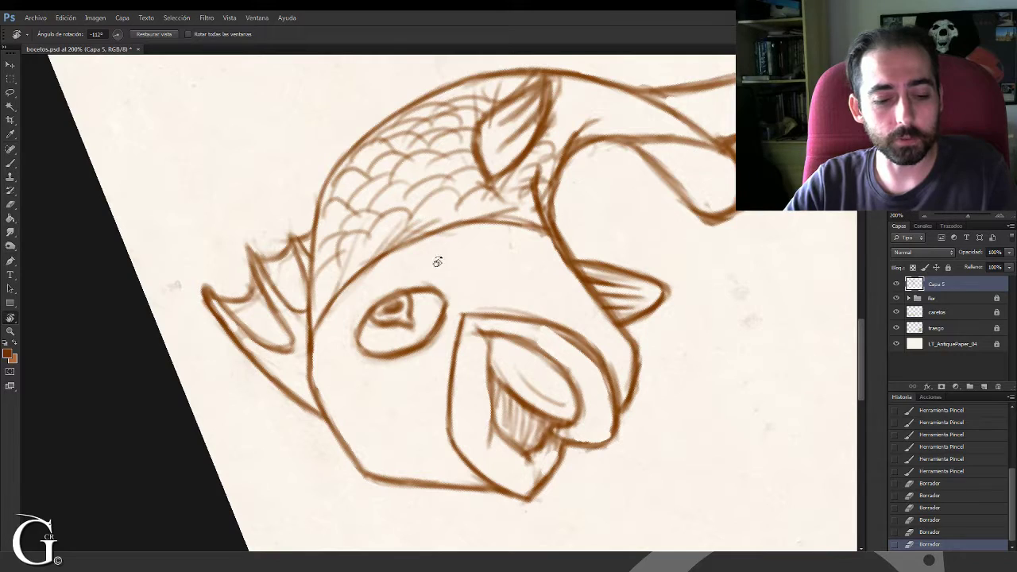
drag(404, 176, 487, 318)
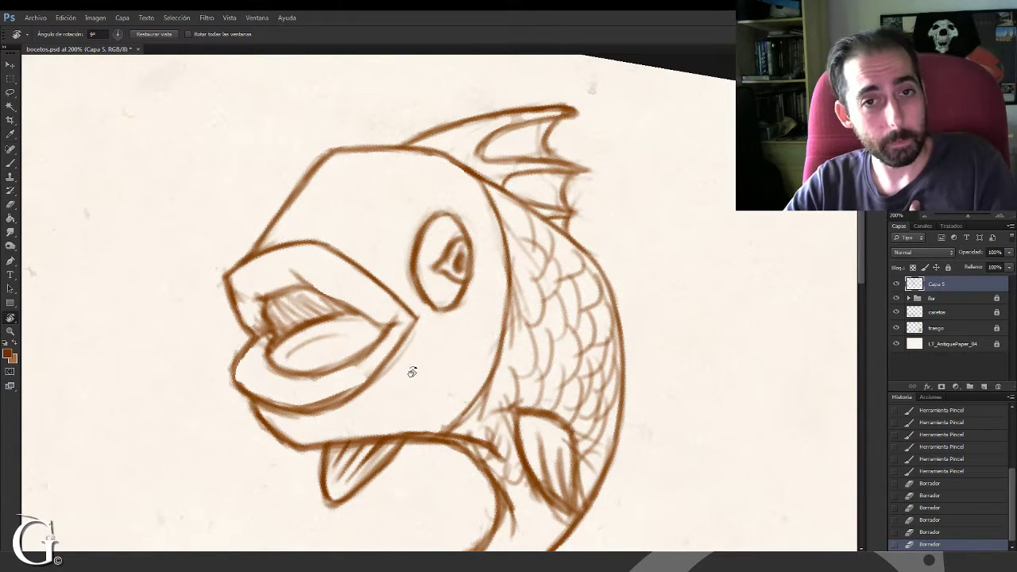
key(b)
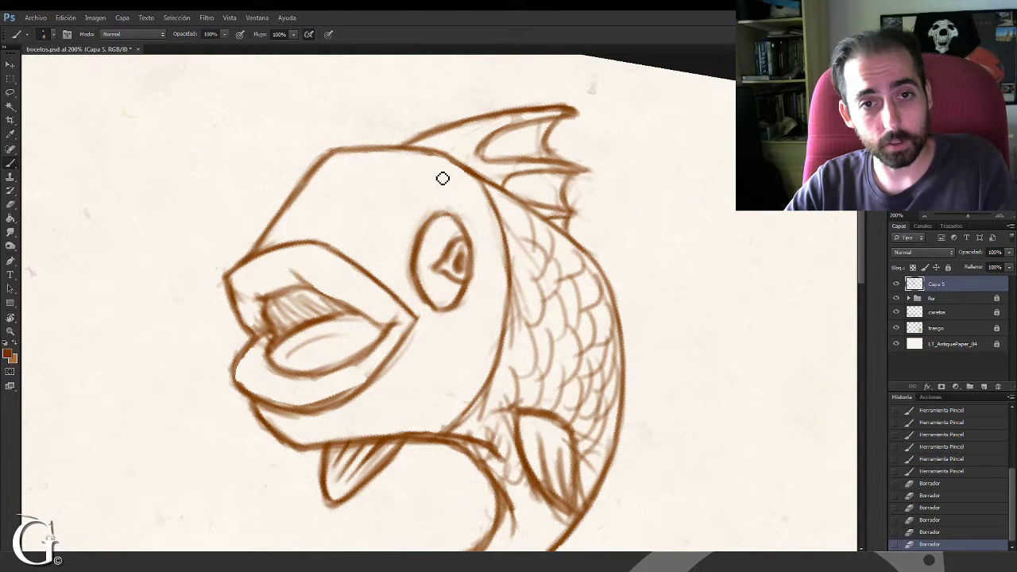
drag(442, 177, 440, 177)
mouse_move(445, 166)
mouse_down()
mouse_move(434, 194)
mouse_move(434, 180)
mouse_up()
drag(442, 166, 431, 186)
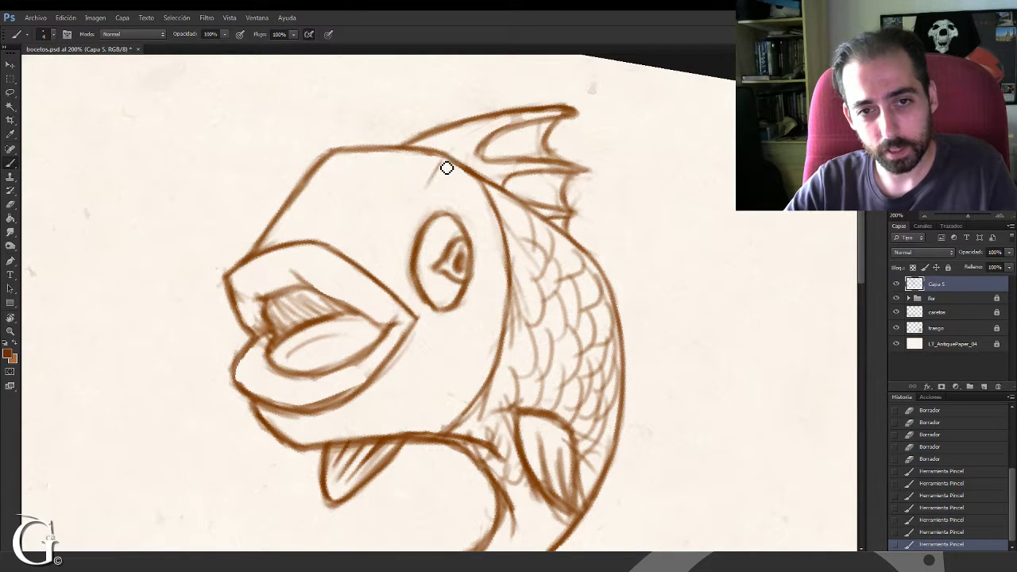
click(447, 167)
click(444, 165)
click(446, 161)
click(449, 163)
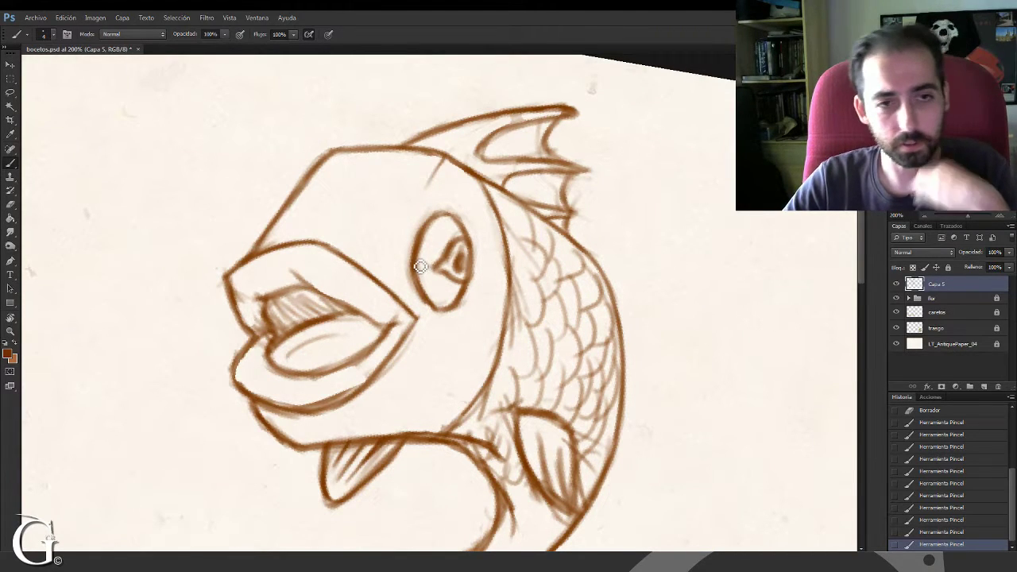
Erase the stray lines at the front of the lips and retrace the notch where the two lips meet
drag(421, 339, 474, 319)
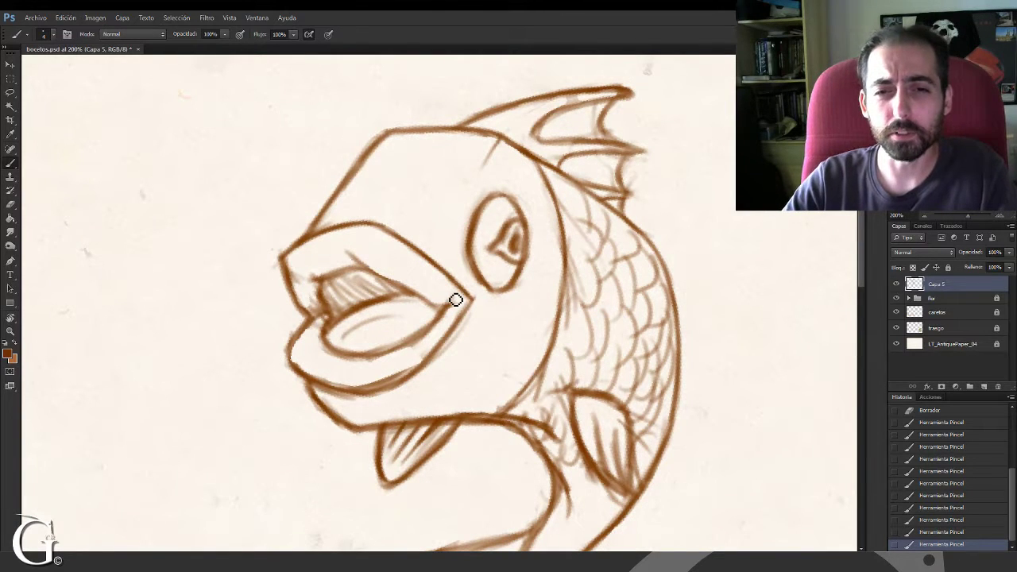
mouse_move(306, 260)
mouse_down()
mouse_move(302, 296)
mouse_move(313, 310)
mouse_move(316, 297)
mouse_up()
drag(313, 312, 318, 302)
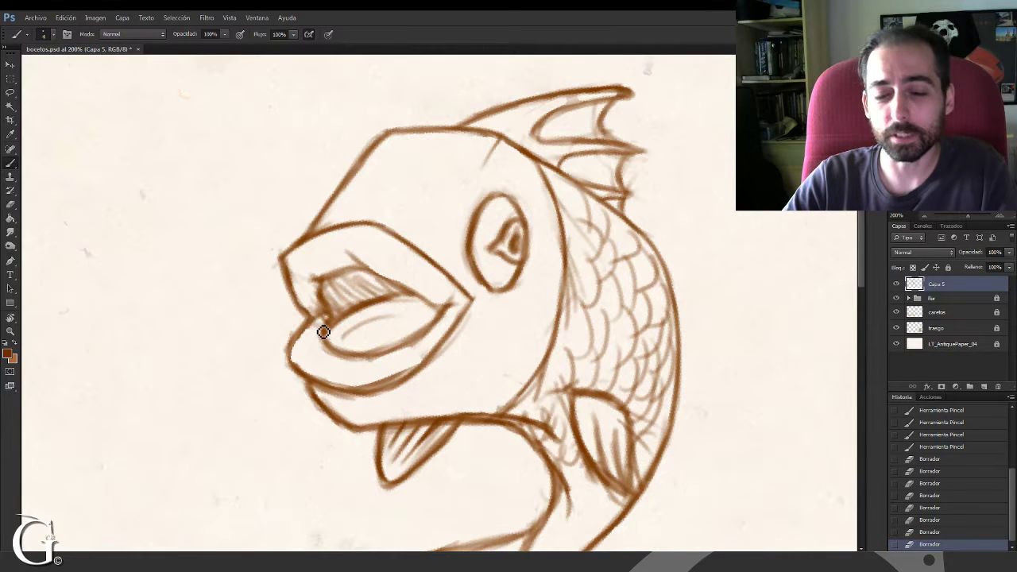
drag(312, 314, 334, 336)
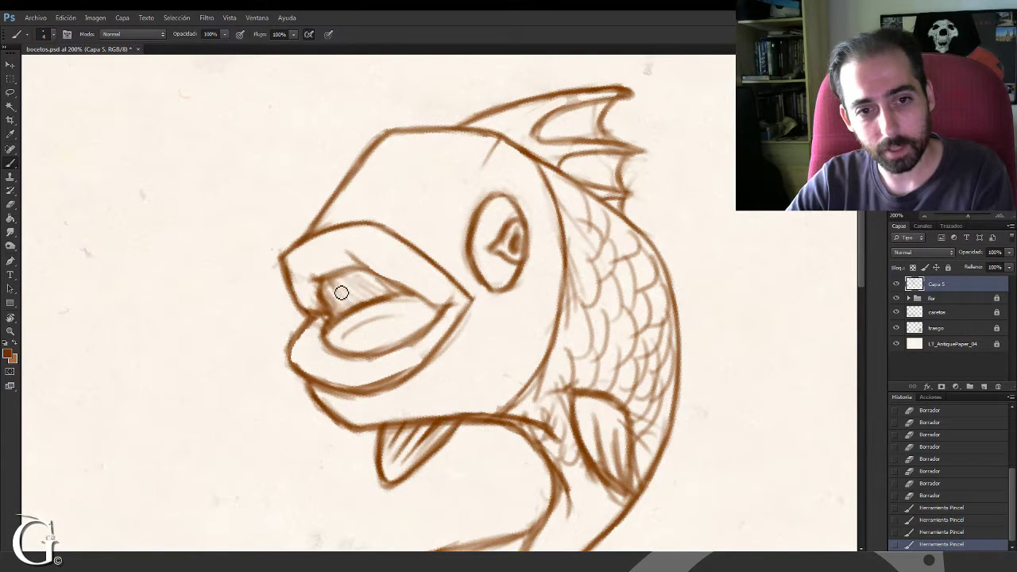
Lighten the hatching inside the mouth with the Eraser and retrace the upper edge of the tongue
mouse_move(368, 300)
mouse_down()
mouse_move(378, 299)
mouse_move(340, 290)
mouse_up()
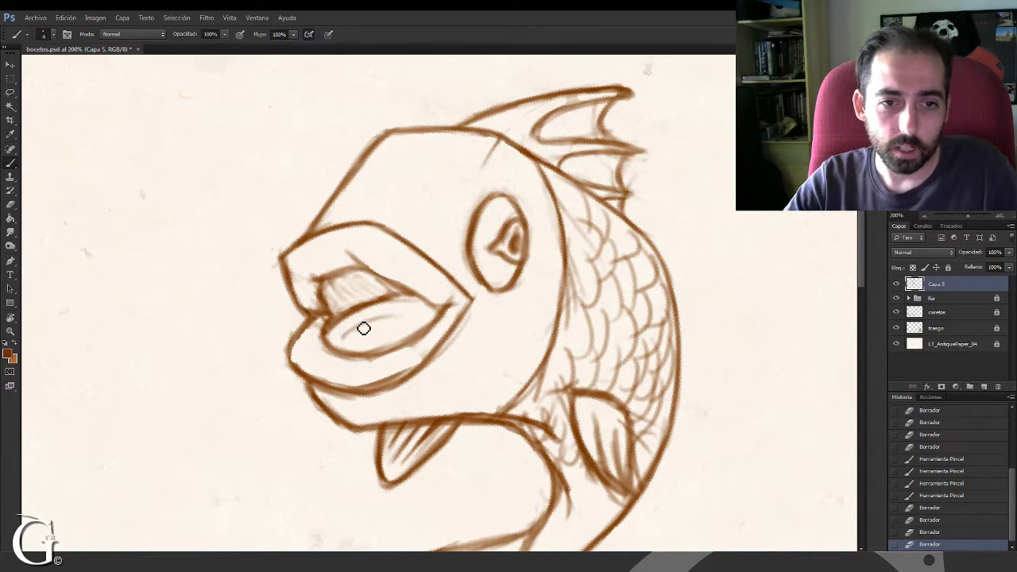
mouse_move(361, 336)
mouse_down()
mouse_move(427, 309)
mouse_move(388, 302)
mouse_move(403, 298)
mouse_move(365, 309)
mouse_up()
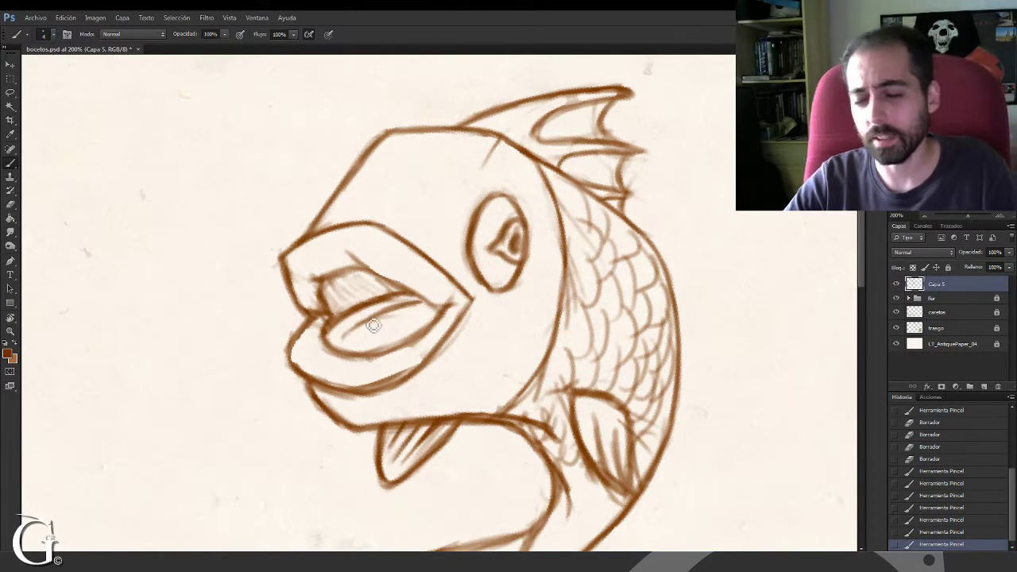
Retrace the upper edge of the front tail fin lobe with the Brush
key(space)
drag(493, 386, 350, 300)
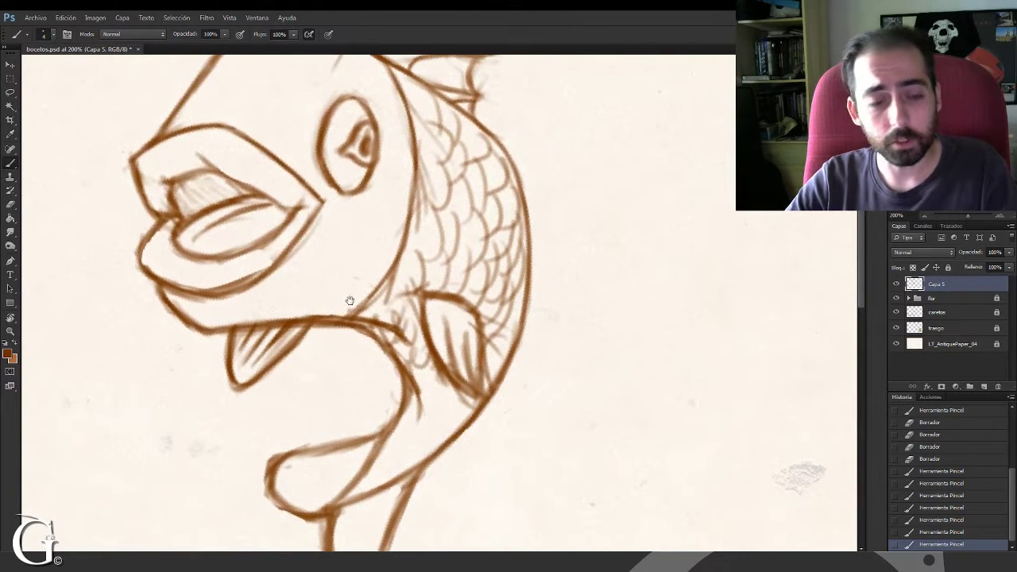
drag(323, 450, 346, 364)
mouse_move(350, 363)
mouse_down()
mouse_move(376, 358)
mouse_move(324, 371)
mouse_move(430, 335)
mouse_up()
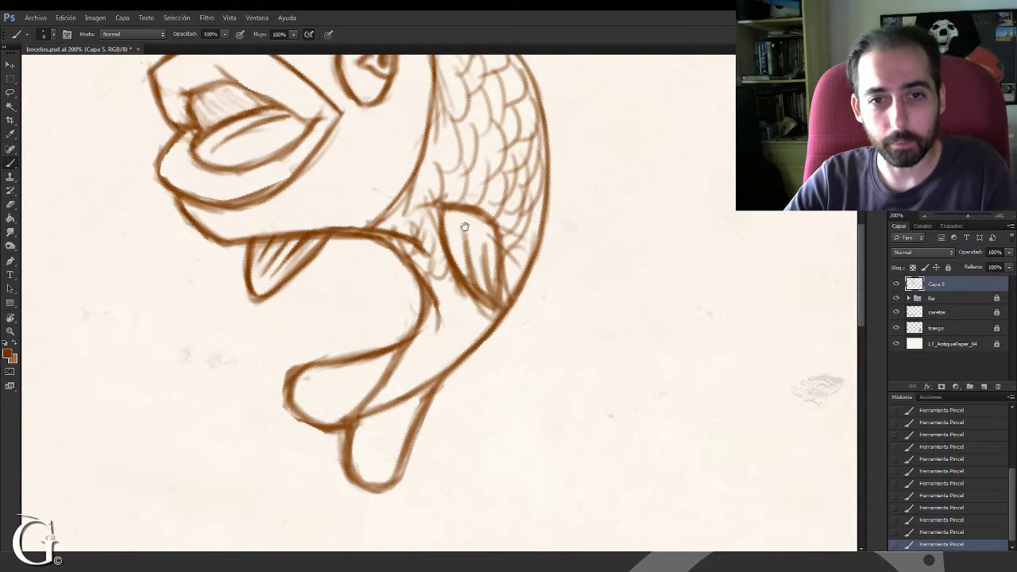
drag(466, 227, 427, 391)
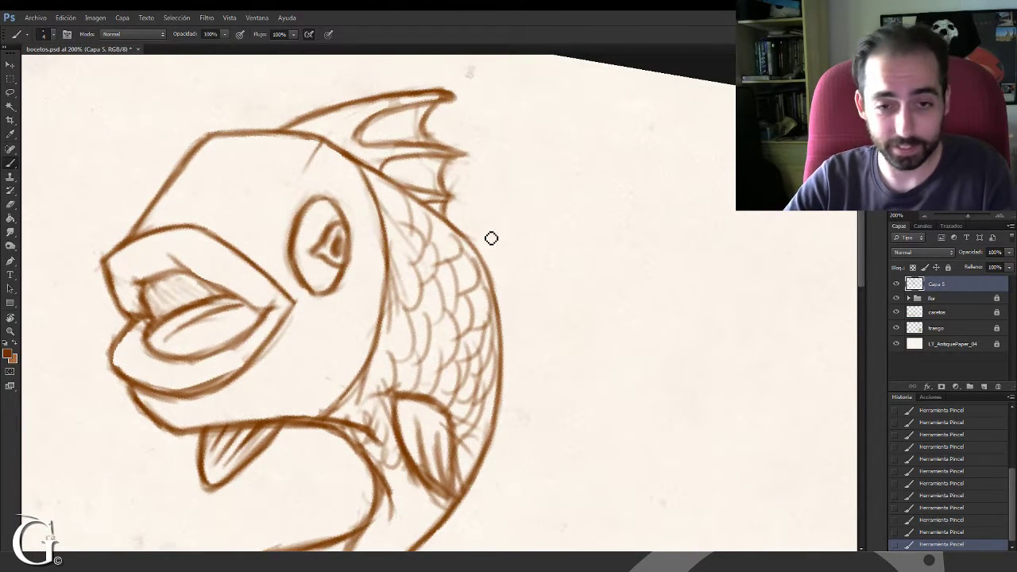
key(r)
mouse_move(491, 238)
mouse_down()
mouse_move(458, 223)
mouse_move(407, 278)
mouse_up()
key(b)
key(r)
drag(497, 204, 448, 199)
key(b)
drag(420, 241, 382, 278)
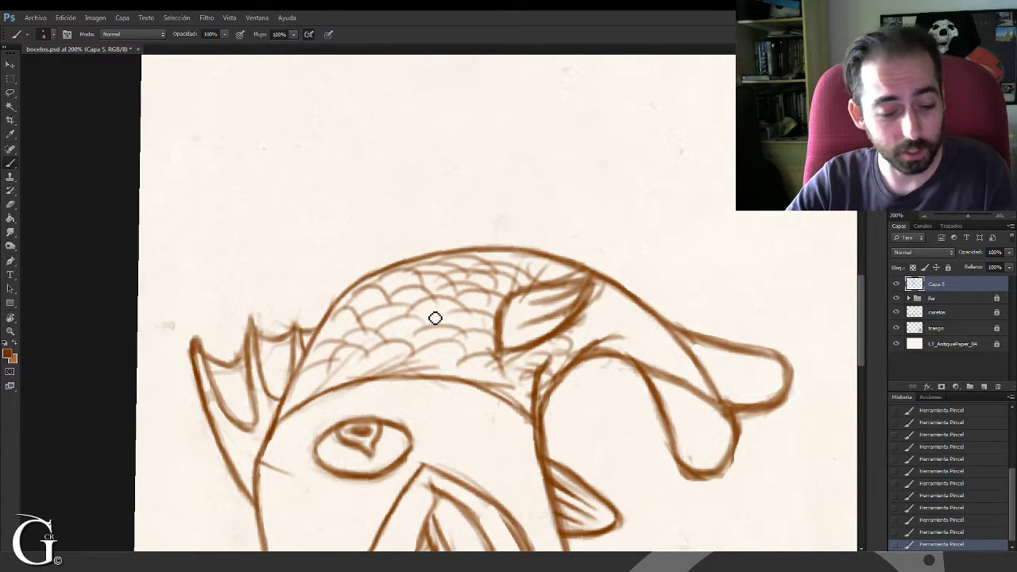
key(r)
mouse_move(432, 244)
mouse_down()
mouse_move(487, 280)
mouse_move(460, 308)
mouse_up()
Rotate the canvas back to about 10° and retrace the upper scales between the gill curve and the dorsal fin with the Brush
drag(400, 298, 438, 326)
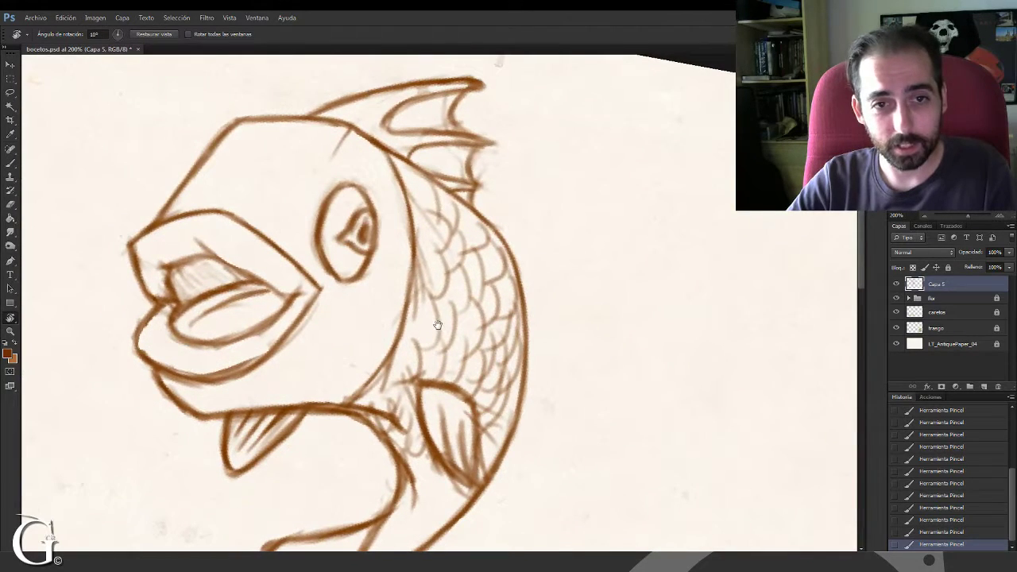
key(b)
drag(438, 257, 419, 315)
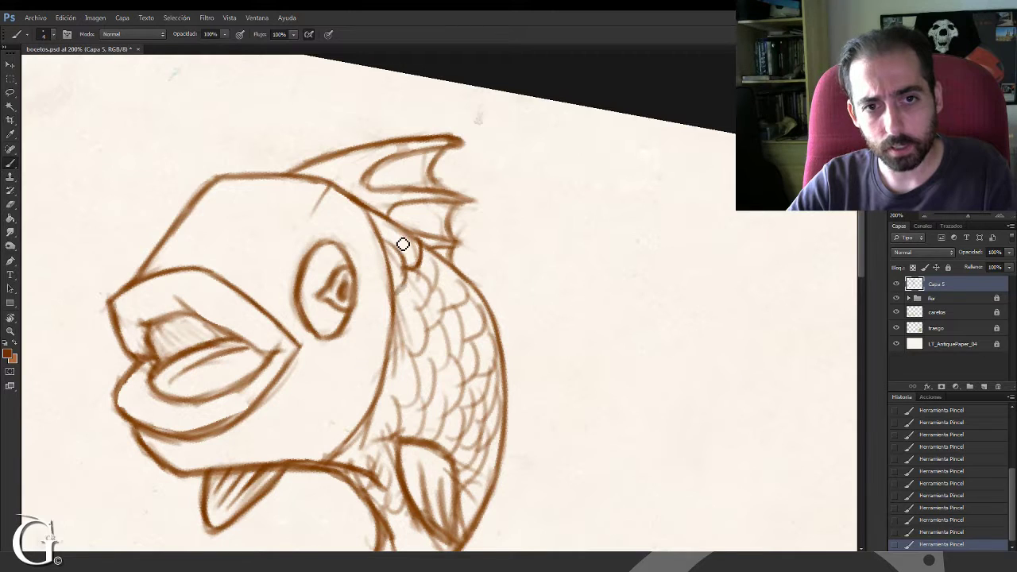
drag(396, 225, 398, 245)
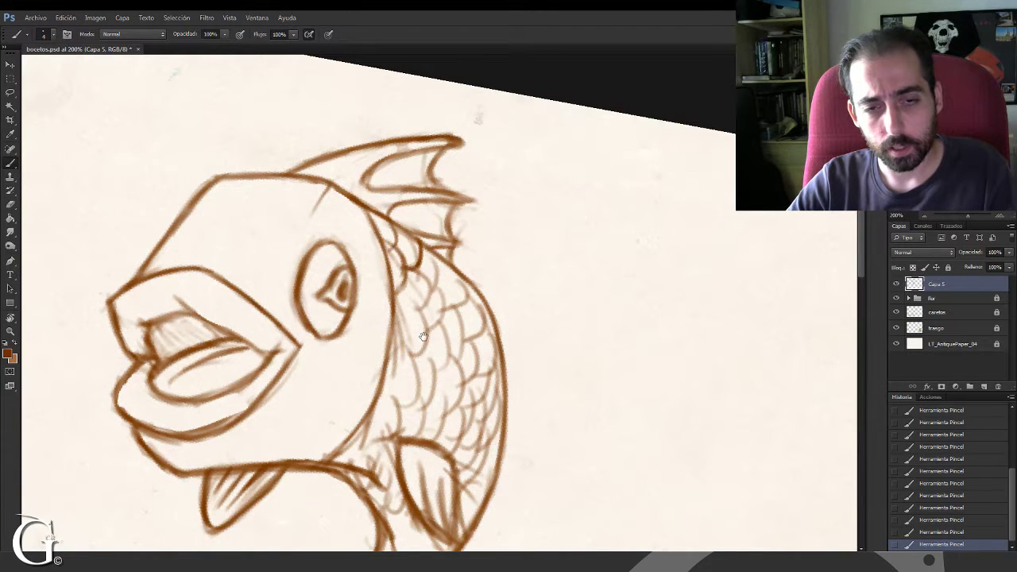
drag(424, 336, 419, 276)
drag(417, 217, 423, 245)
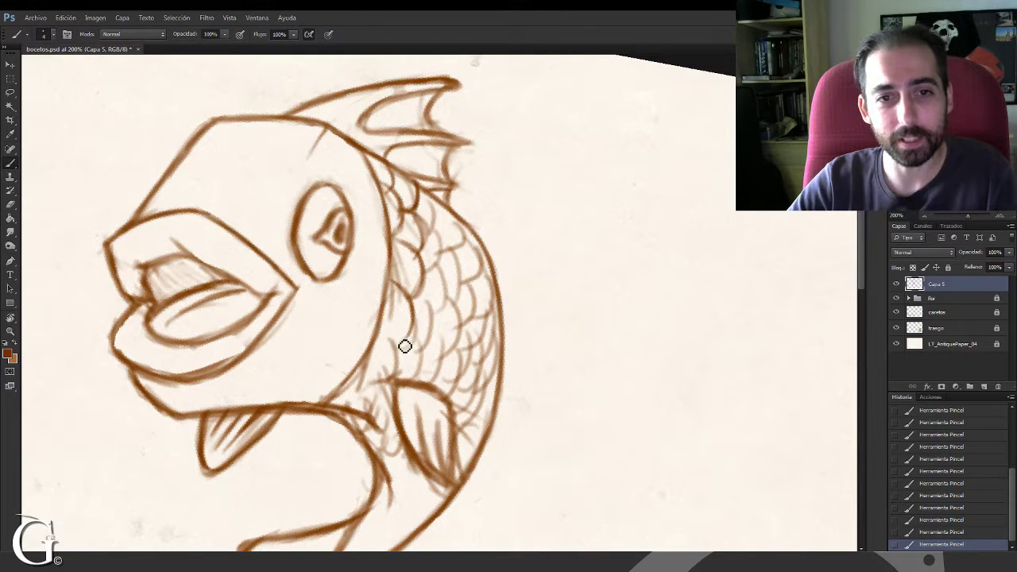
drag(405, 347, 413, 311)
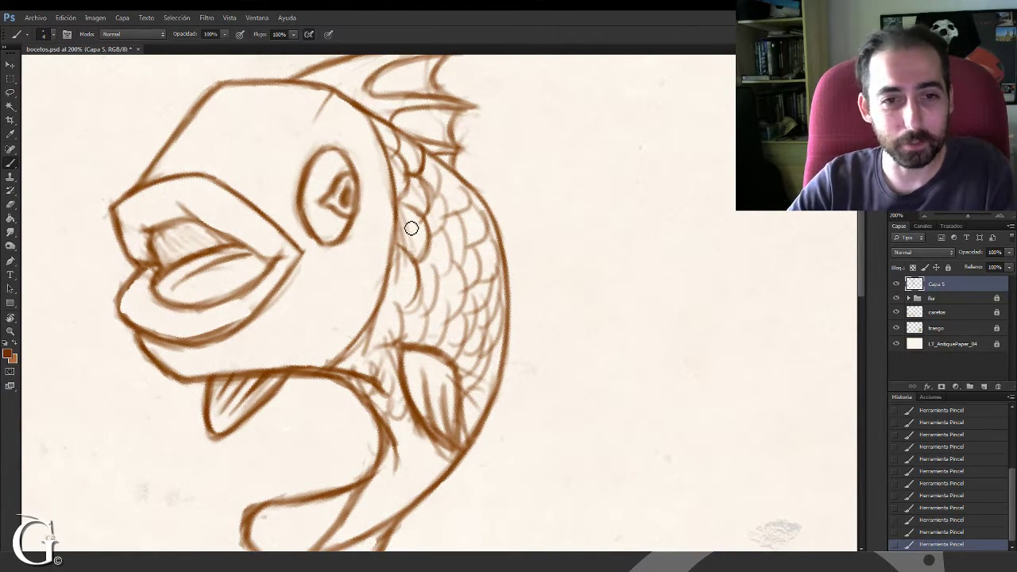
Lighten the rough marks beside the gill curve and draw a row of small scales down along it
mouse_move(409, 223)
mouse_down()
mouse_move(416, 255)
mouse_move(403, 278)
mouse_move(407, 261)
mouse_up()
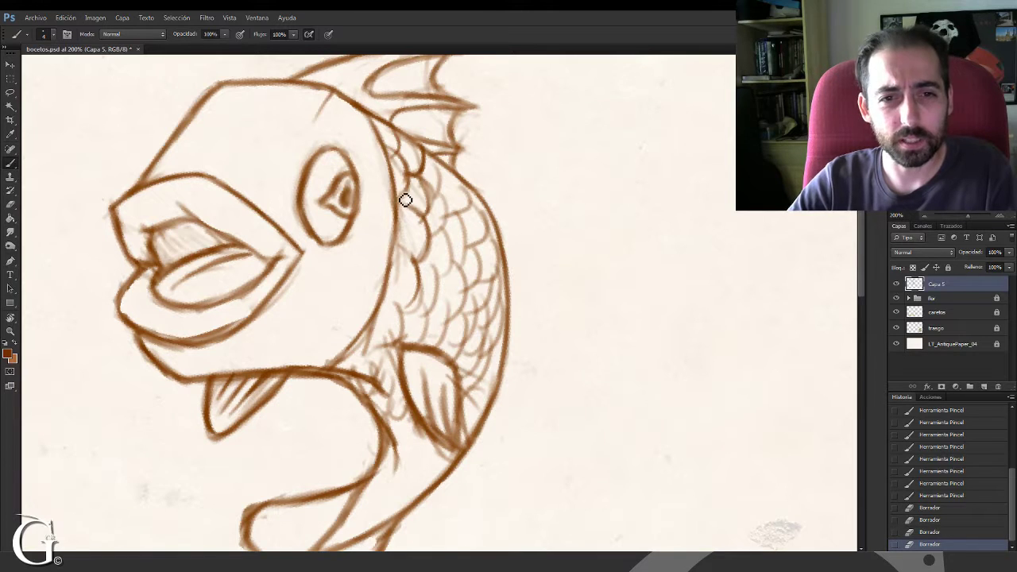
mouse_move(414, 193)
mouse_down()
mouse_move(417, 221)
mouse_move(412, 210)
mouse_move(411, 241)
mouse_move(415, 233)
mouse_move(403, 257)
mouse_up()
mouse_move(417, 259)
mouse_down()
mouse_move(389, 293)
mouse_move(373, 352)
mouse_move(357, 357)
mouse_up()
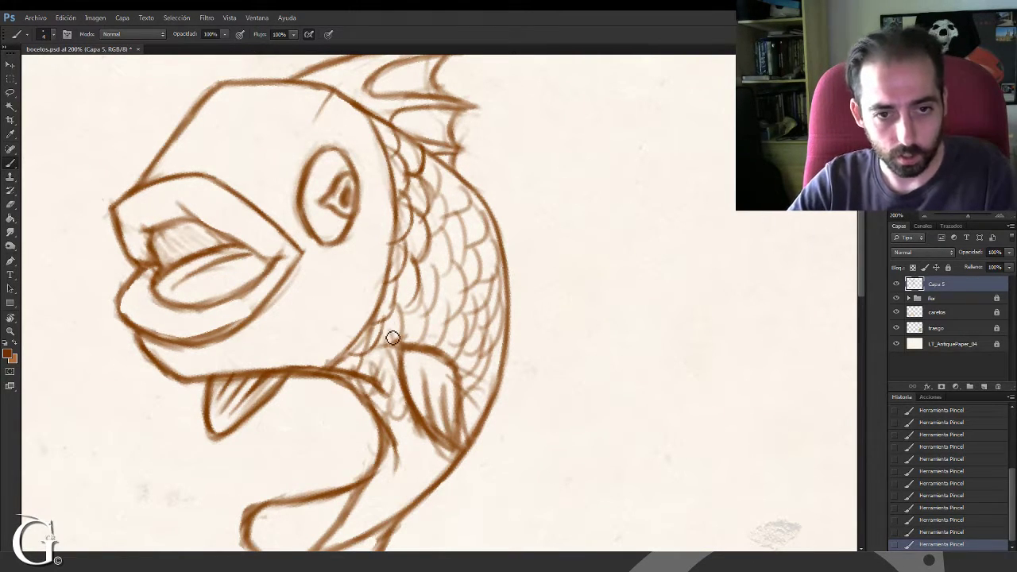
Erase the stray lines at the lower end of the gill curve and retrace the small scales there
key(e)
mouse_move(370, 348)
mouse_down()
mouse_move(332, 363)
mouse_move(358, 321)
mouse_move(327, 360)
mouse_move(386, 331)
mouse_move(372, 334)
mouse_move(375, 311)
mouse_move(396, 291)
mouse_move(386, 344)
mouse_move(390, 314)
mouse_up()
click(327, 361)
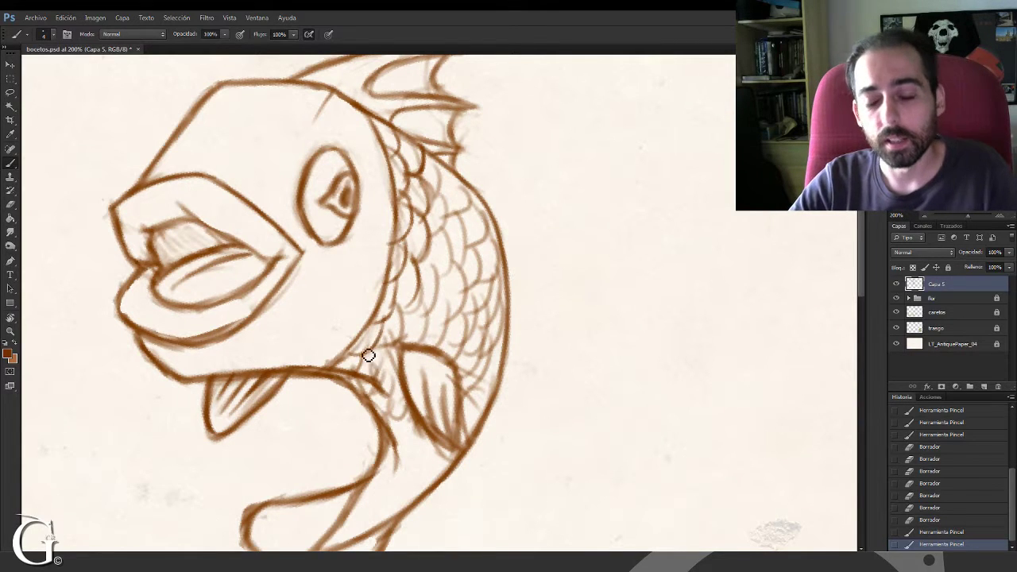
Retrace the rounded tip of the front tail fin lobe and draw thin curved rays inside it
drag(334, 395, 351, 316)
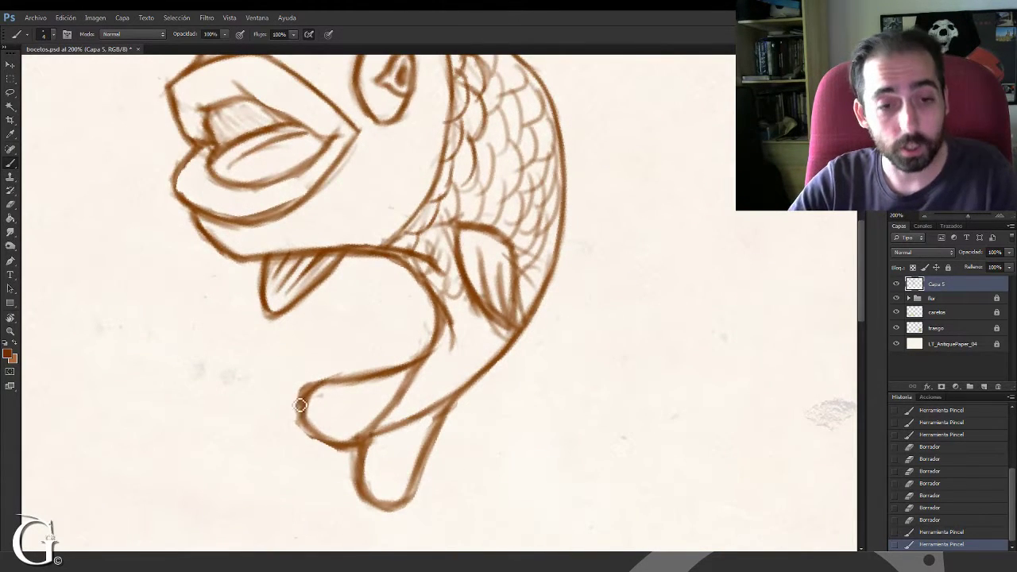
drag(302, 425, 320, 429)
drag(301, 393, 302, 411)
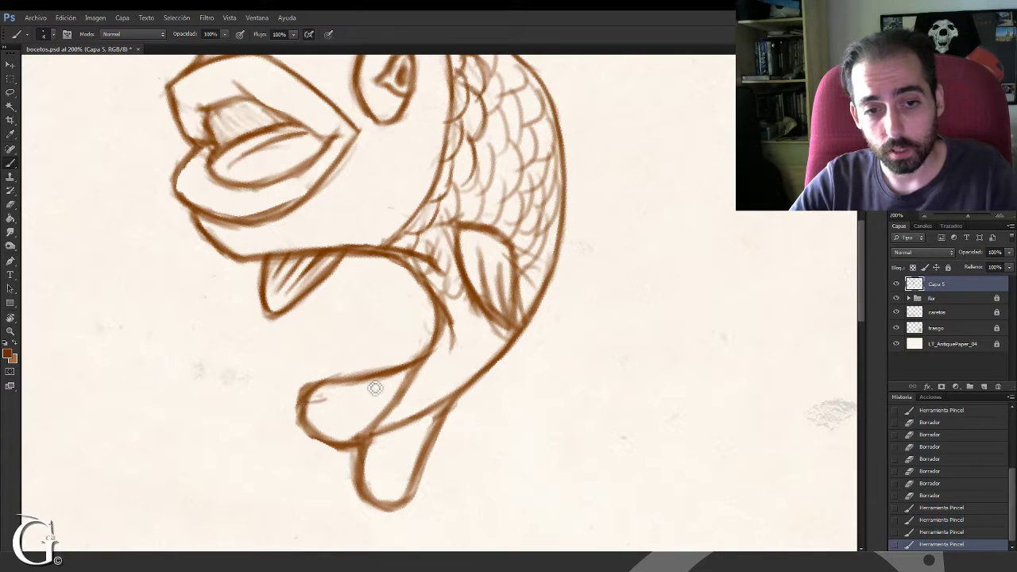
drag(375, 388, 381, 385)
mouse_move(311, 418)
mouse_down()
mouse_move(368, 404)
mouse_move(382, 390)
mouse_up()
click(334, 437)
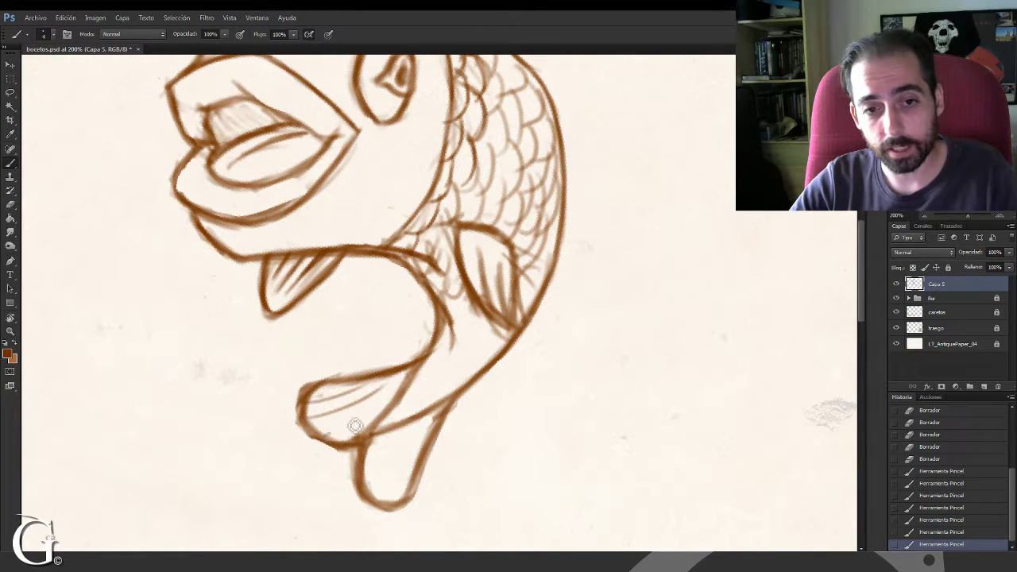
drag(337, 430, 383, 391)
Draw thin rays fanning down through the rear tail fin lobe with the Brush
mouse_move(396, 462)
mouse_down()
mouse_move(334, 385)
mouse_move(325, 413)
mouse_up()
drag(357, 361, 339, 423)
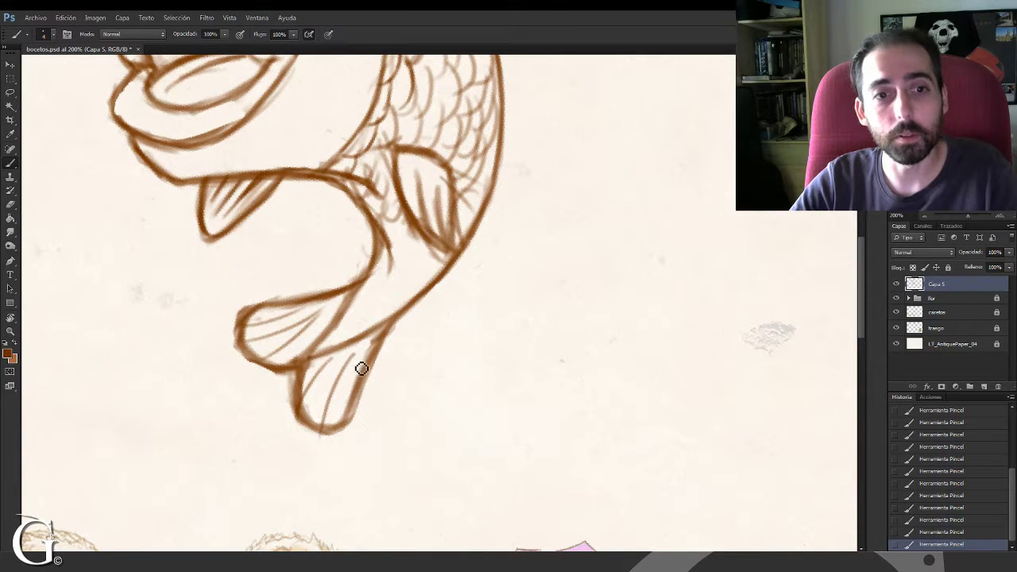
drag(363, 370, 348, 439)
drag(332, 367, 310, 423)
drag(344, 437, 383, 396)
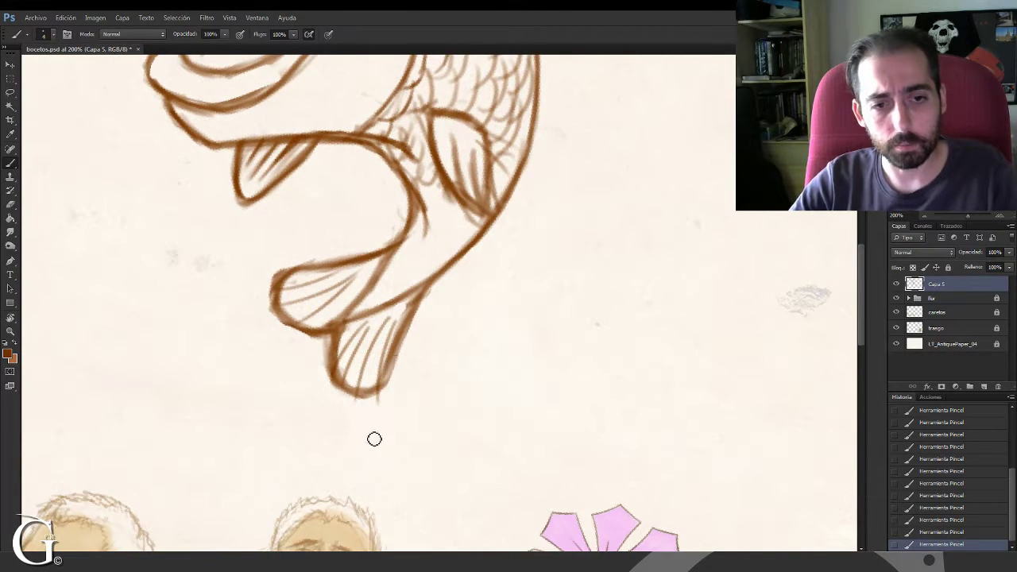
drag(374, 407, 375, 416)
Erase the overshooting ray ends and rough edges around both tail fin lobes
mouse_move(432, 340)
mouse_down()
mouse_move(399, 374)
mouse_move(387, 362)
mouse_move(367, 432)
mouse_up()
drag(413, 326, 378, 394)
drag(442, 311, 434, 413)
drag(360, 350, 334, 379)
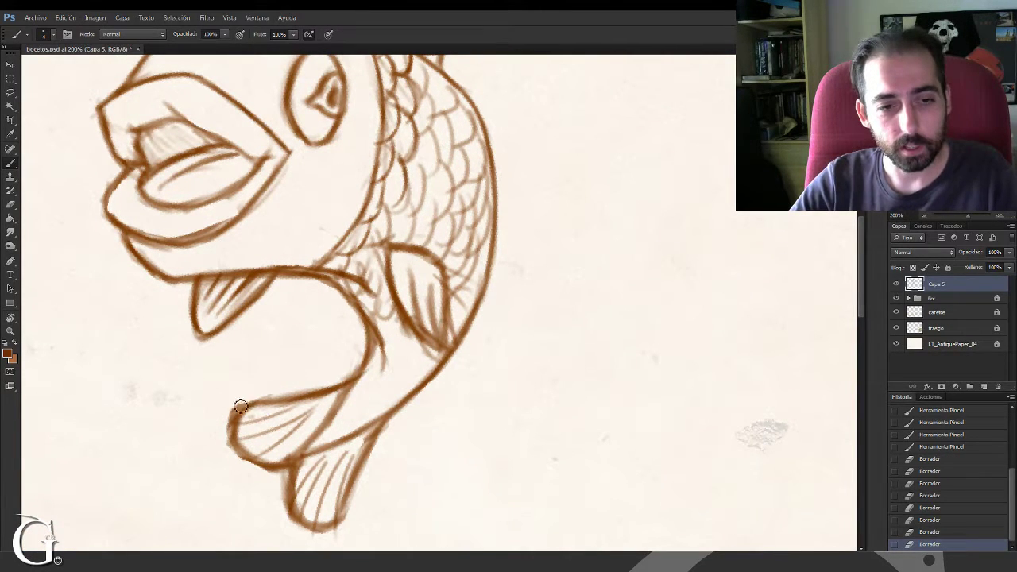
drag(241, 406, 227, 451)
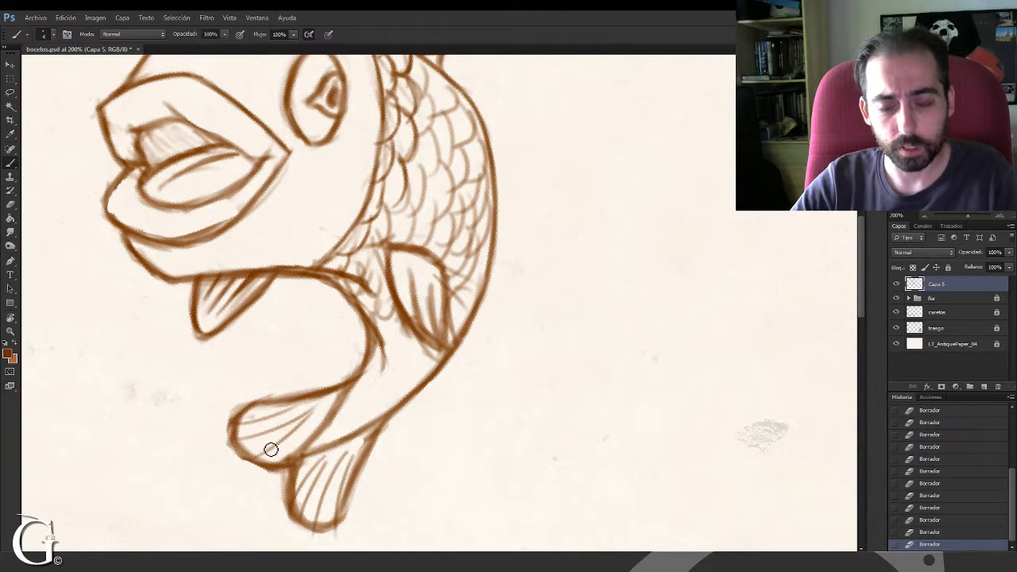
drag(395, 374, 368, 414)
Retrace the second row of scales behind the gill curve, from the dorsal fin down to the pectoral fin
mouse_move(383, 279)
mouse_down()
mouse_move(378, 397)
mouse_move(402, 337)
mouse_up()
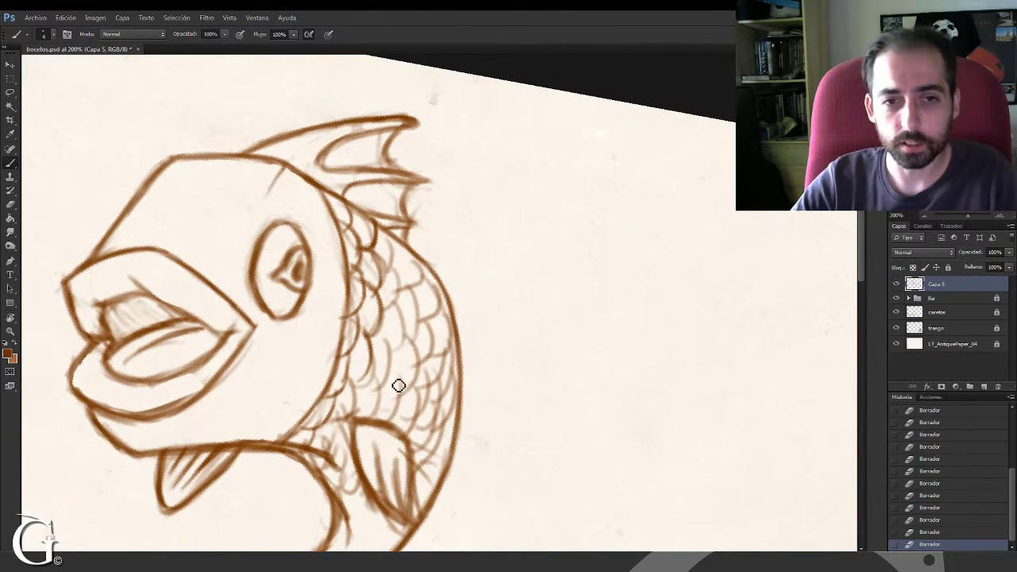
mouse_move(367, 267)
mouse_down()
mouse_move(381, 284)
mouse_move(398, 252)
mouse_move(391, 267)
mouse_up()
drag(394, 238, 384, 283)
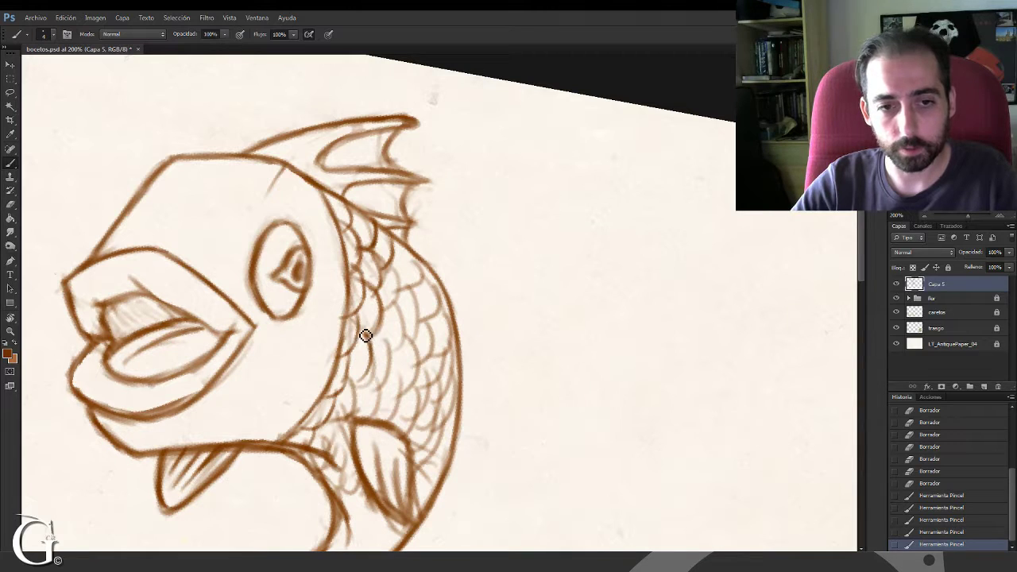
drag(376, 343, 357, 410)
mouse_move(361, 392)
mouse_down()
mouse_move(358, 402)
mouse_move(356, 362)
mouse_move(367, 372)
mouse_up()
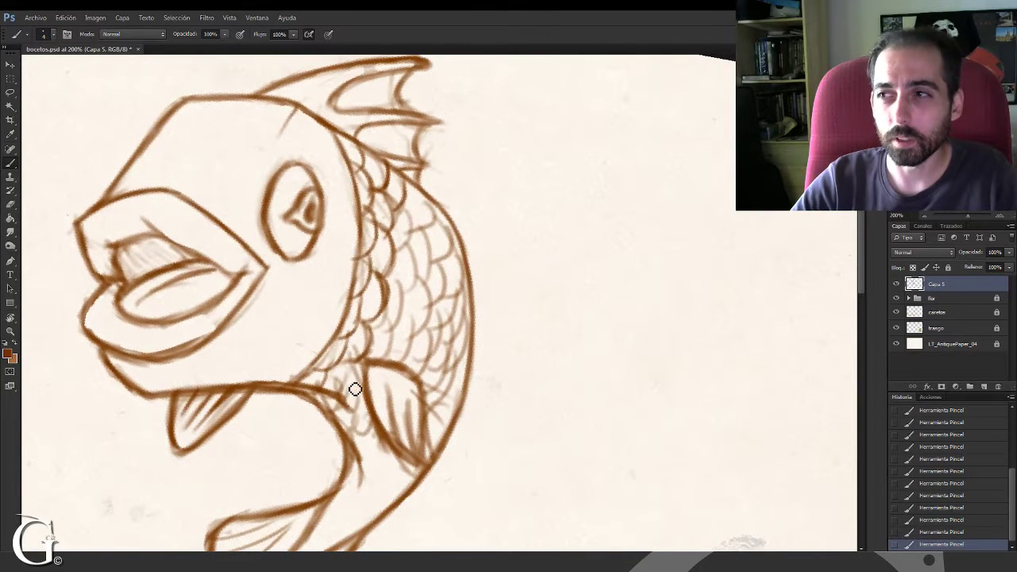
Retrace the small scales between the throat and the pectoral fin and darken those in the middle of the body
drag(342, 422, 352, 386)
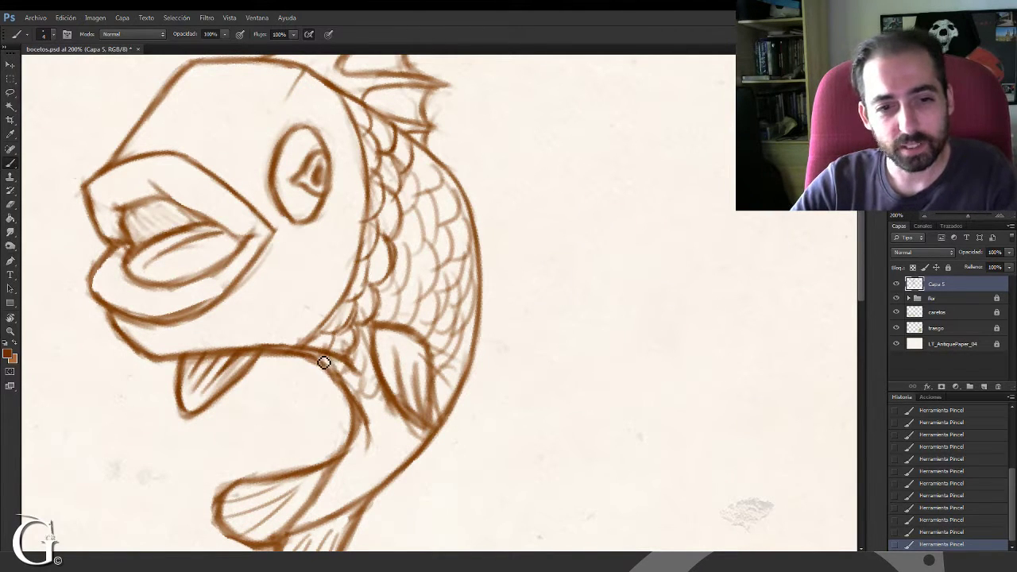
drag(404, 301, 379, 330)
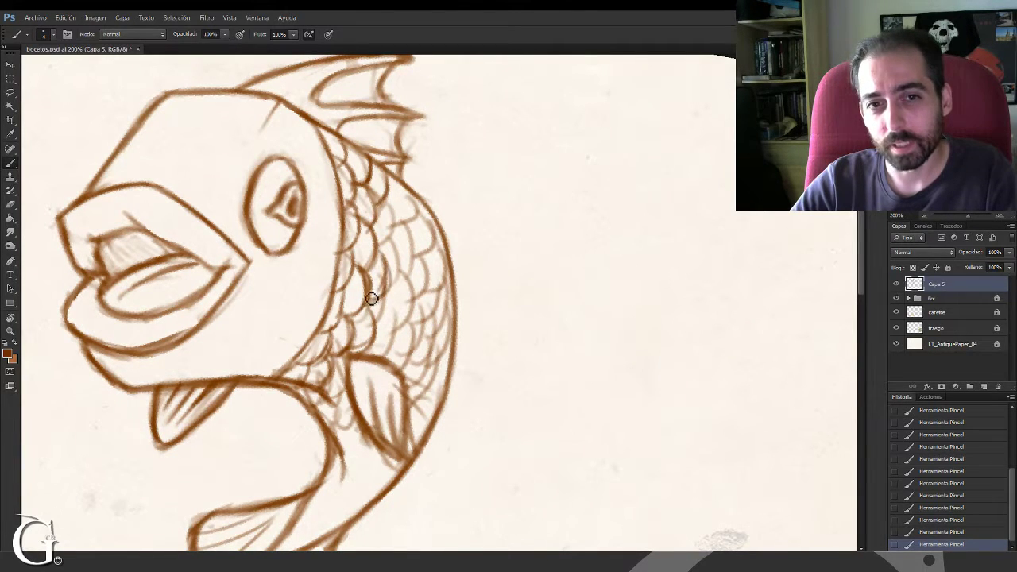
drag(393, 214, 381, 271)
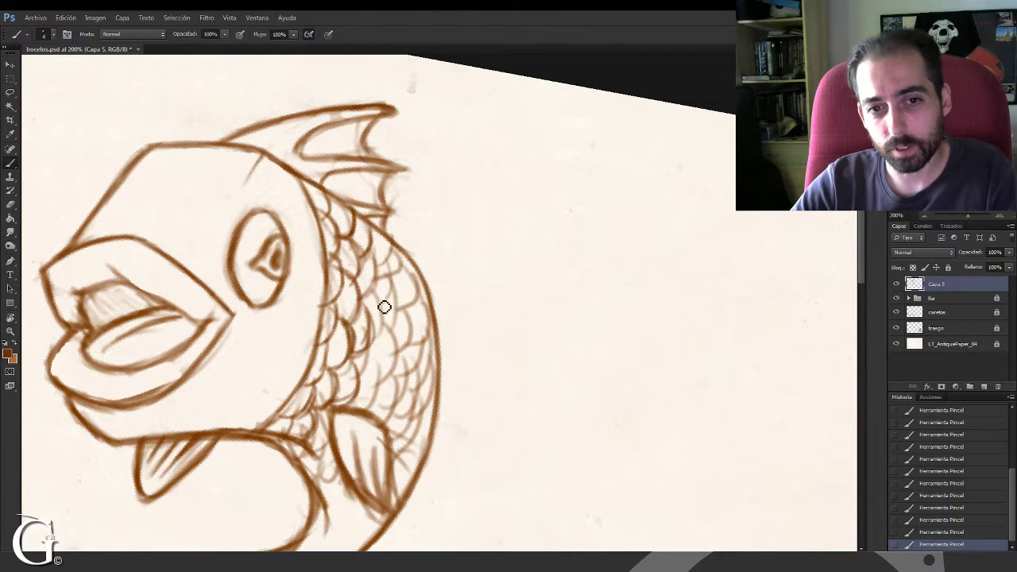
Lighten the overlapping scale lines in the middle of the body with the Eraser
click(332, 336)
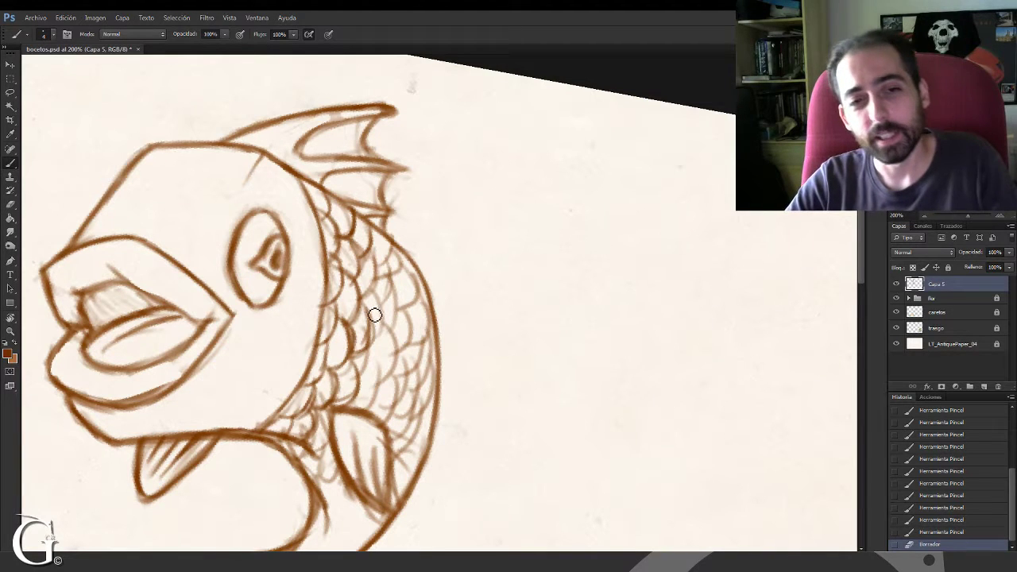
drag(392, 273, 383, 285)
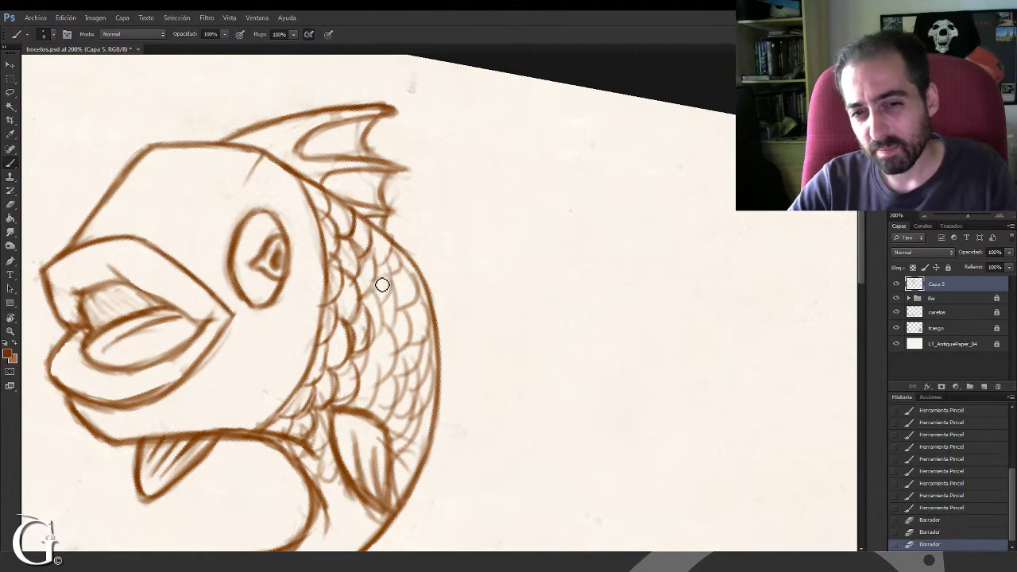
click(388, 291)
drag(374, 324, 372, 327)
drag(369, 325, 359, 356)
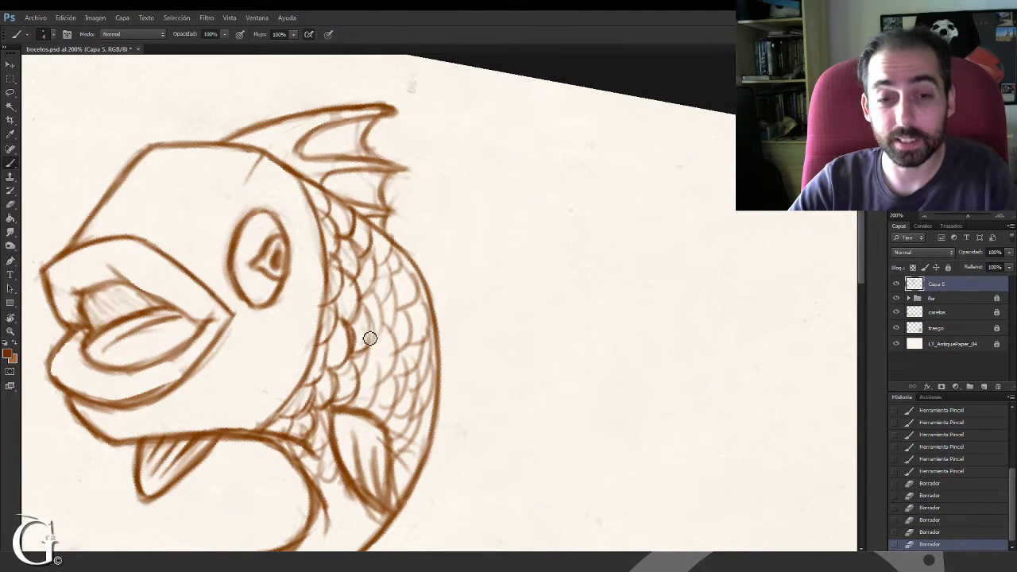
drag(363, 337, 347, 341)
drag(347, 344, 345, 401)
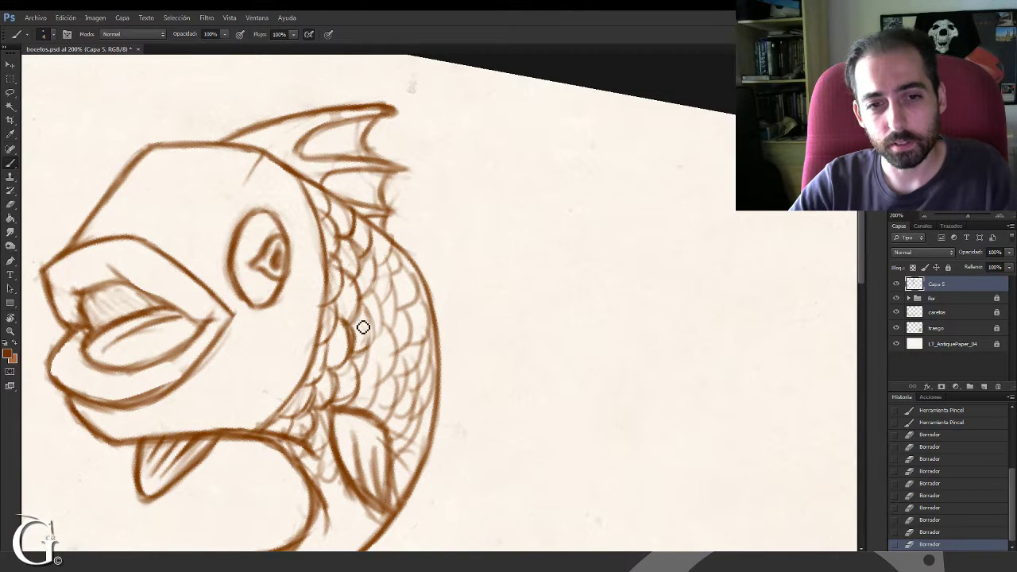
Draw a third row of scales across the upper body towards the back edge below the dorsal fin
mouse_move(365, 317)
mouse_down()
mouse_move(370, 355)
mouse_move(384, 307)
mouse_move(380, 295)
mouse_move(369, 300)
mouse_move(397, 269)
mouse_move(372, 320)
mouse_up()
mouse_move(379, 283)
mouse_down()
mouse_move(369, 318)
mouse_move(379, 269)
mouse_move(405, 282)
mouse_move(391, 268)
mouse_move(390, 301)
mouse_up()
drag(391, 288, 382, 301)
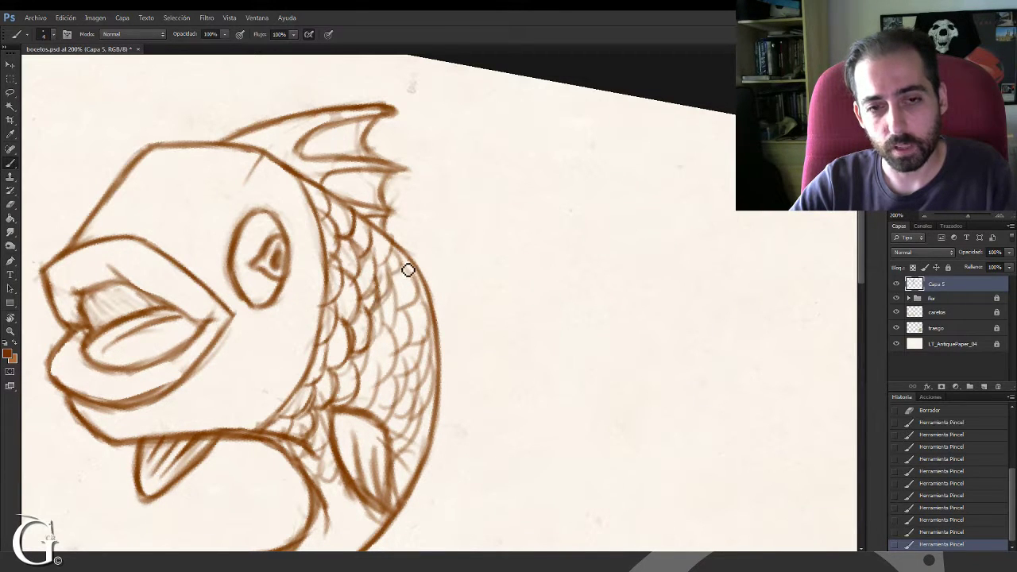
mouse_move(398, 255)
mouse_down()
mouse_move(385, 286)
mouse_move(404, 265)
mouse_up()
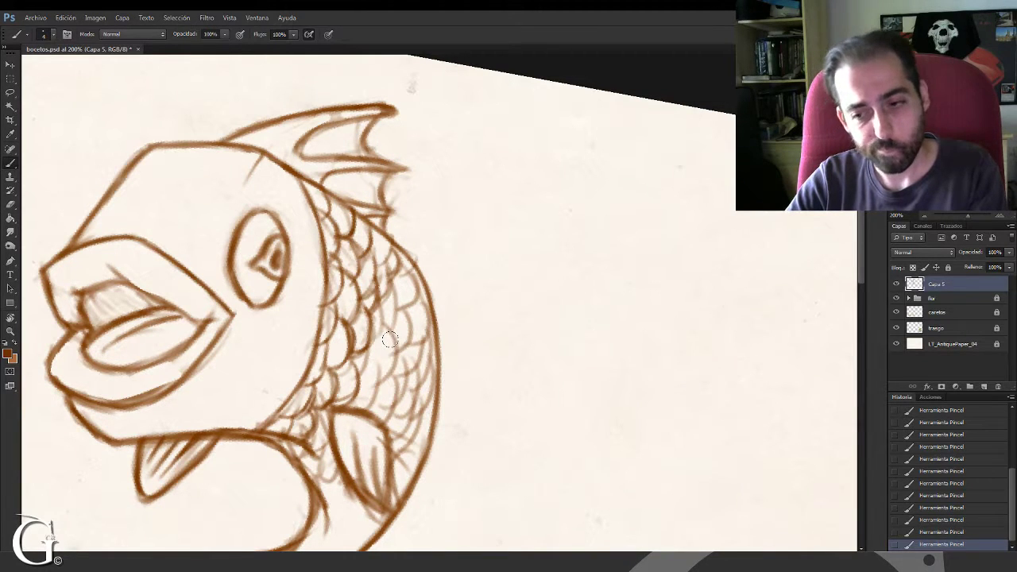
Fade the rough scales along the back and above the pectoral fin with the Eraser
mouse_move(392, 326)
mouse_down()
mouse_move(401, 385)
mouse_move(390, 405)
mouse_up()
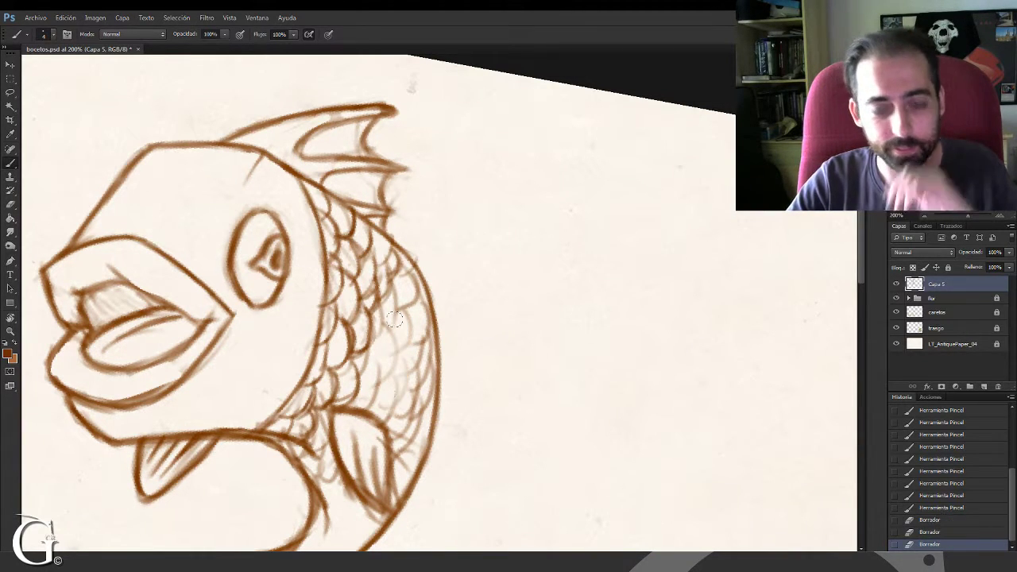
mouse_move(403, 368)
mouse_down()
mouse_move(396, 410)
mouse_move(409, 420)
mouse_up()
mouse_move(420, 344)
mouse_down()
mouse_move(415, 407)
mouse_move(421, 340)
mouse_move(402, 372)
mouse_up()
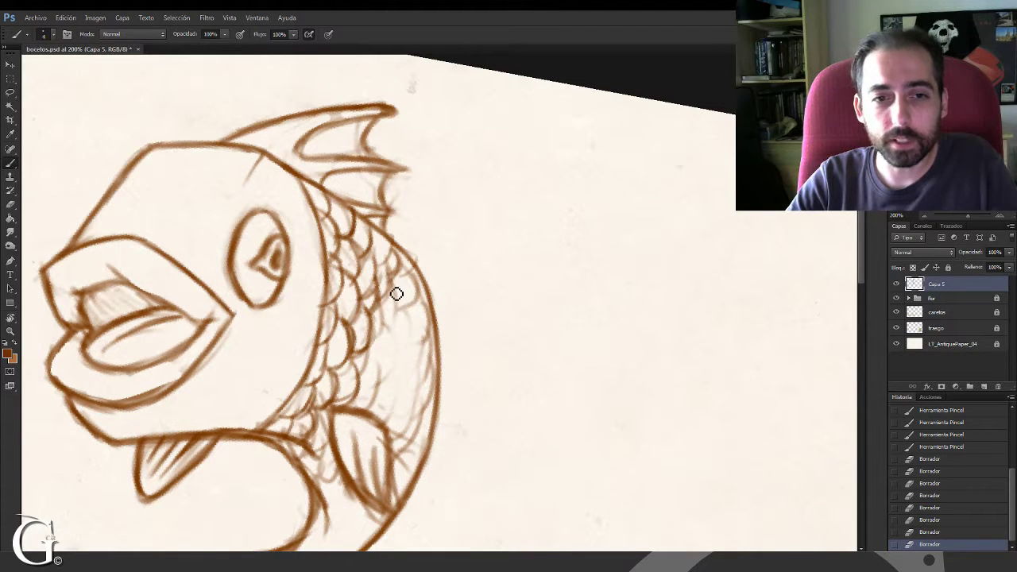
Retrace the small scales at the upper back just below the dorsal fin
drag(397, 294, 395, 289)
mouse_move(396, 293)
mouse_down()
mouse_move(390, 277)
mouse_move(396, 284)
mouse_up()
drag(391, 278, 387, 290)
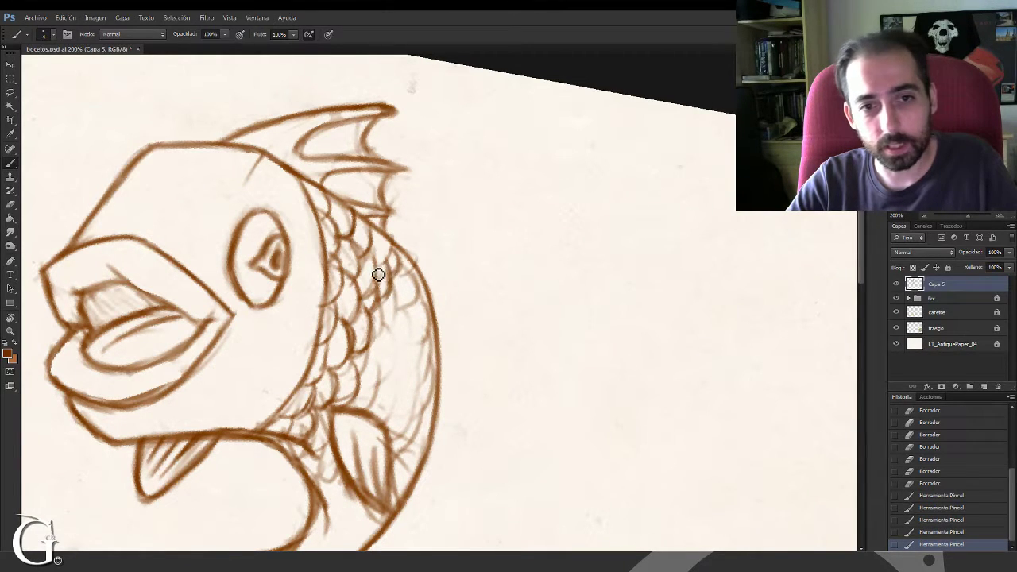
drag(381, 243, 399, 267)
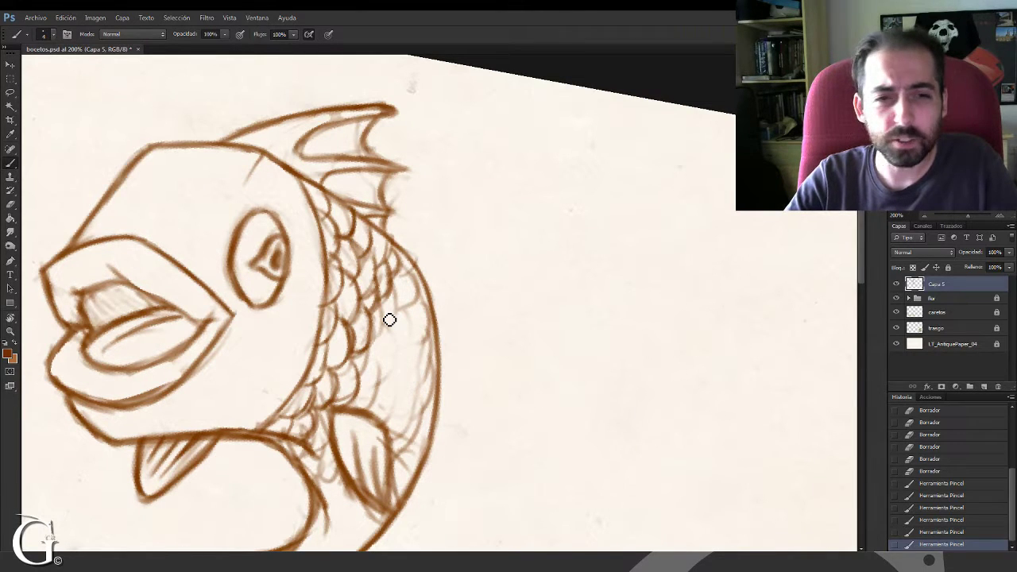
Erase the outer rows of scales on the upper back, from below the dorsal fin to mid-body
key(e)
mouse_move(385, 270)
mouse_down()
mouse_move(378, 278)
mouse_move(401, 315)
mouse_move(389, 329)
mouse_up()
mouse_move(389, 334)
mouse_down()
mouse_move(380, 275)
mouse_move(370, 314)
mouse_up()
drag(409, 274, 421, 348)
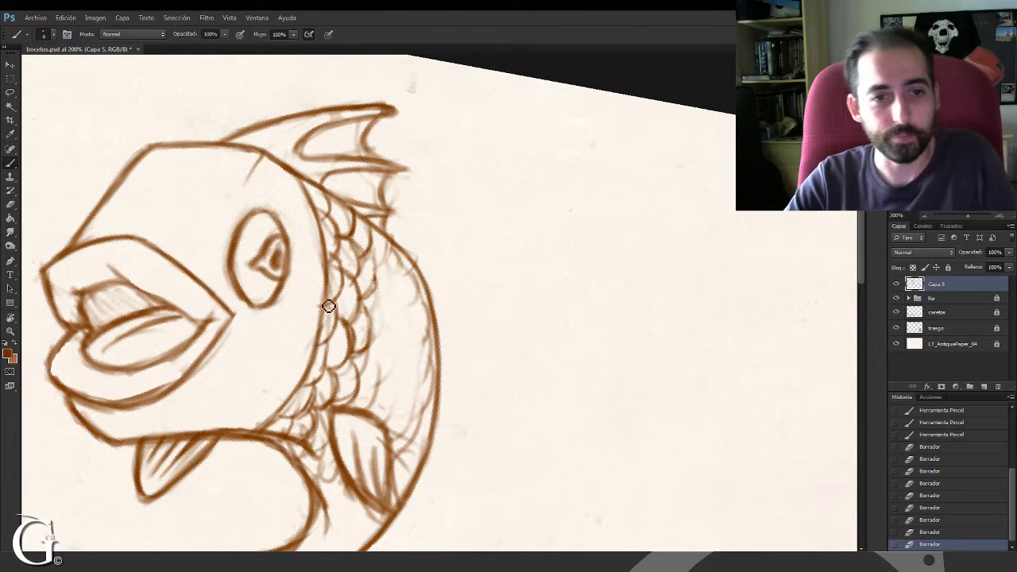
Redraw the scale rows from the dorsal fin to mid-body with the Brush and lighten the rough marks above the pectoral fin
mouse_move(370, 252)
mouse_down()
mouse_move(383, 292)
mouse_move(363, 351)
mouse_up()
drag(365, 357, 337, 414)
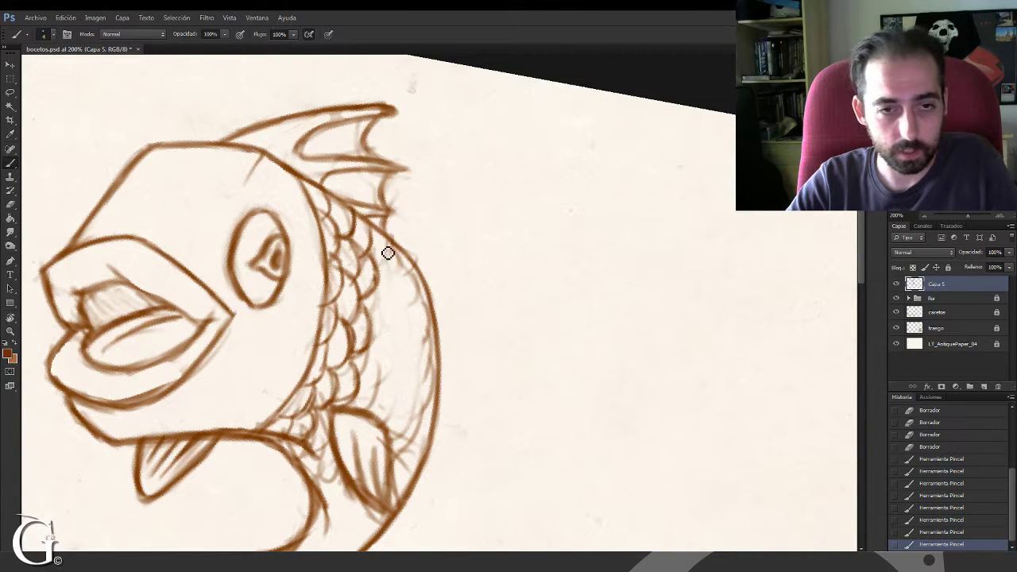
drag(371, 239, 376, 262)
mouse_move(378, 235)
mouse_down()
mouse_move(385, 260)
mouse_move(397, 260)
mouse_move(368, 341)
mouse_up()
drag(402, 275, 387, 307)
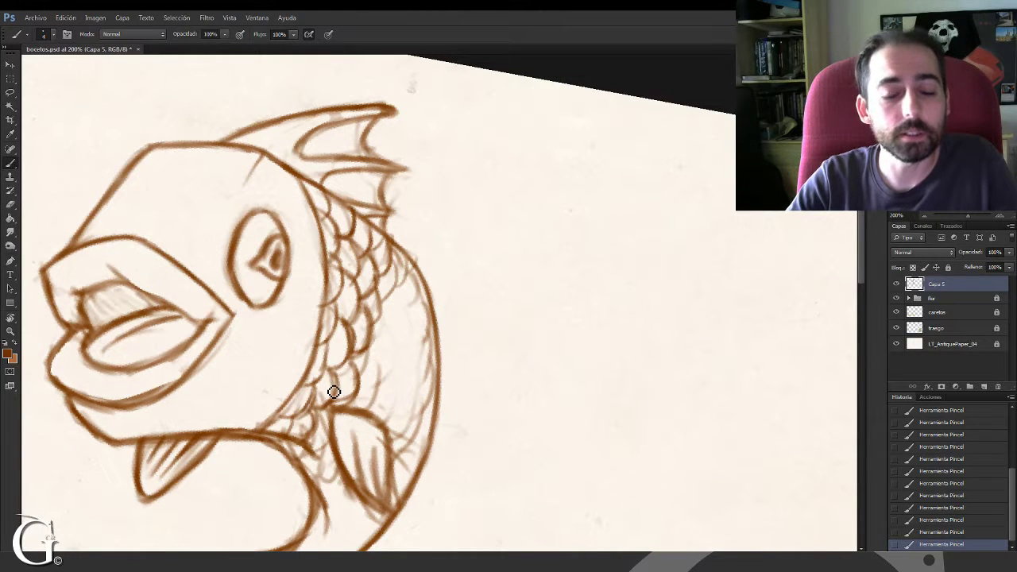
drag(369, 308, 364, 353)
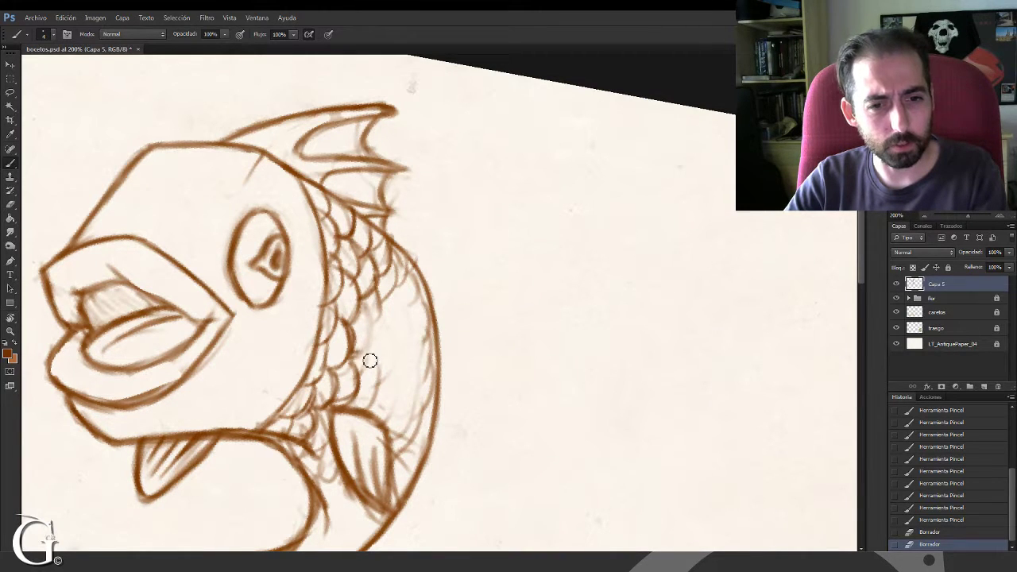
Fade the rough scale marks along the outer edge of the back and above the pectoral fin with the Eraser
drag(386, 416, 390, 424)
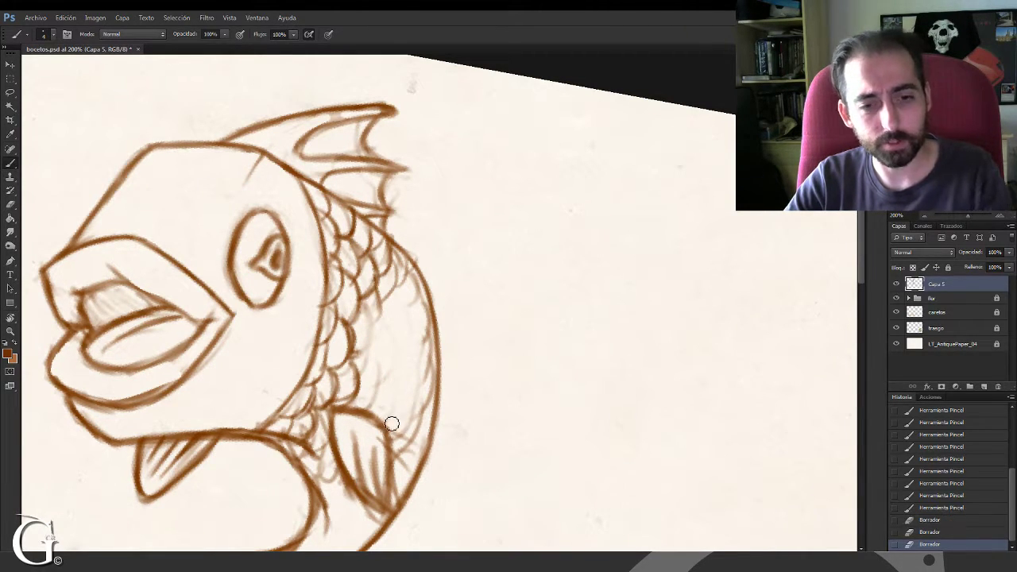
drag(423, 311, 419, 411)
drag(427, 354, 424, 414)
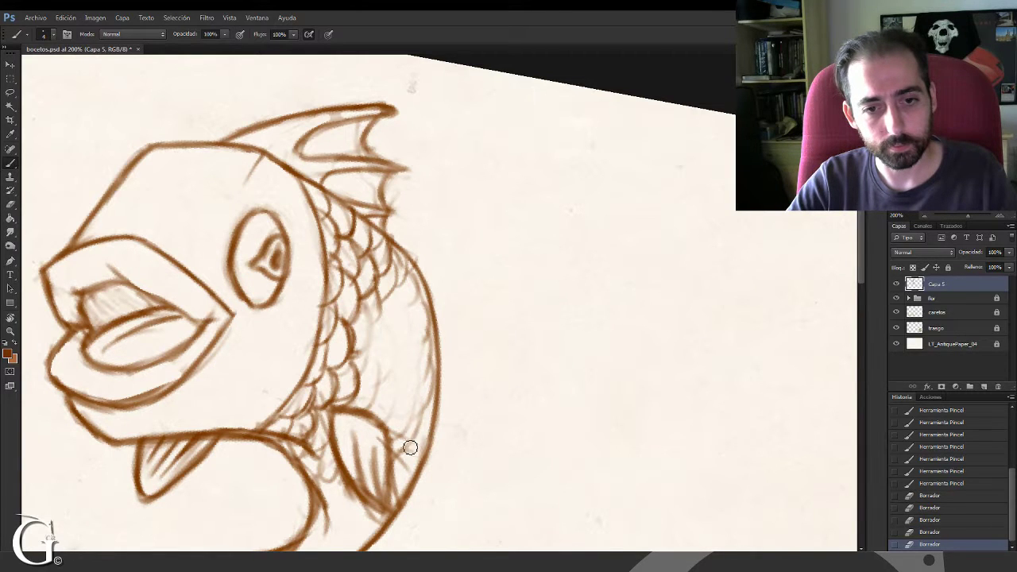
mouse_move(410, 448)
mouse_down()
mouse_move(400, 436)
mouse_move(380, 451)
mouse_up()
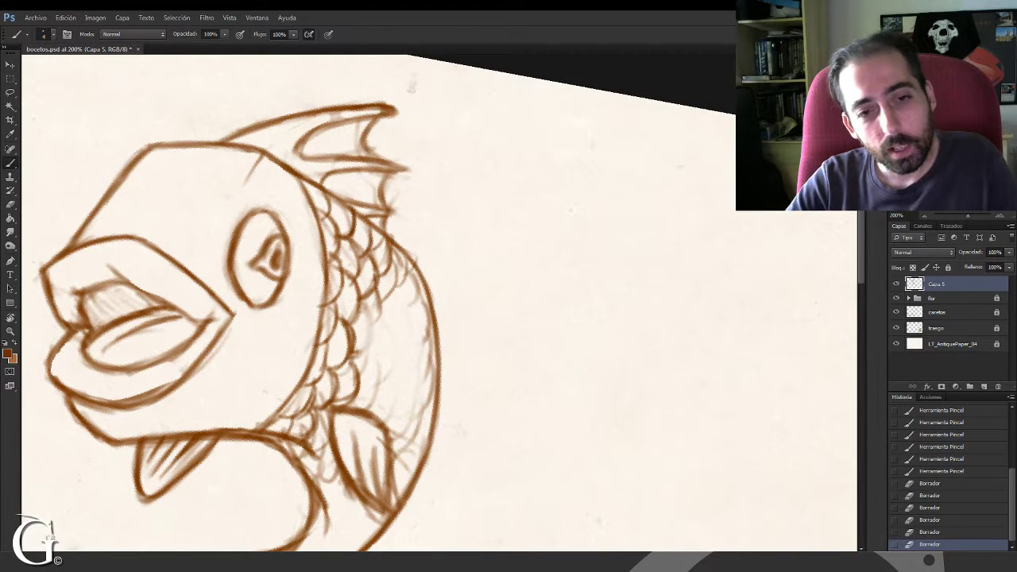
Redraw the row of curved scales at mid-body above the pectoral fin with the Brush
drag(383, 311, 356, 383)
drag(375, 330, 366, 377)
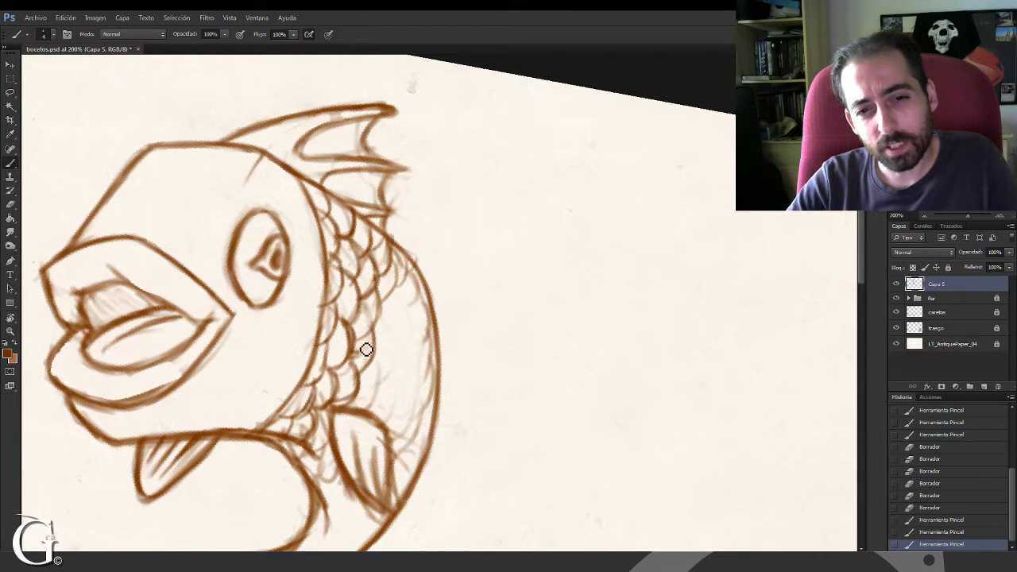
mouse_move(370, 301)
mouse_down()
mouse_move(368, 342)
mouse_move(393, 301)
mouse_up()
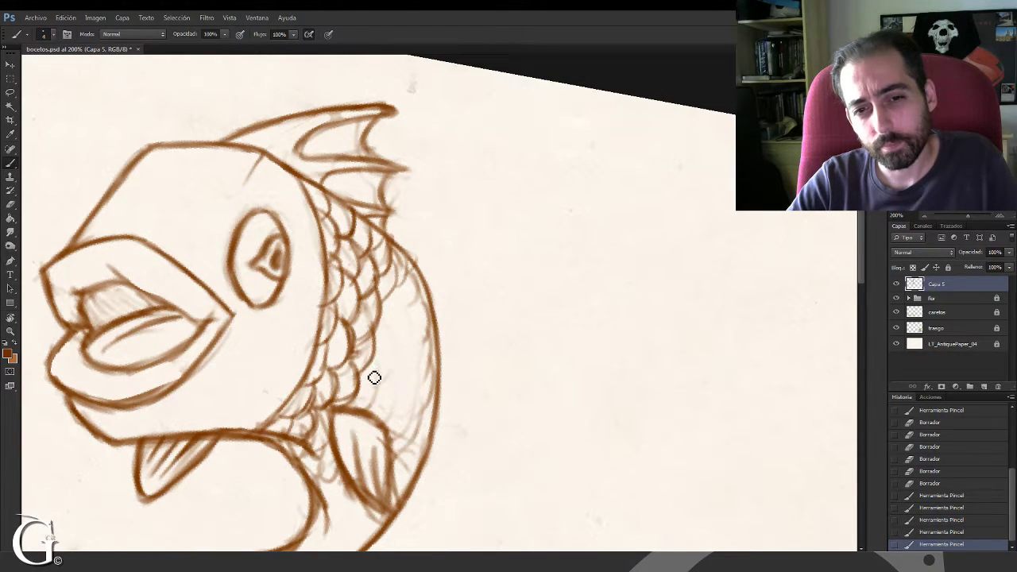
drag(374, 342, 365, 350)
drag(375, 325, 377, 339)
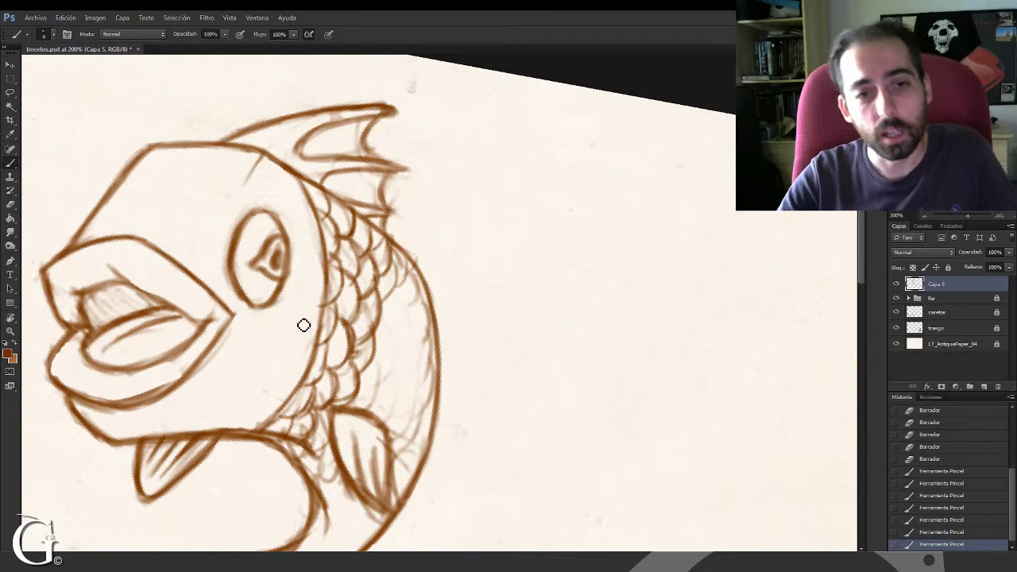
Retrace the scales on the upper back below the dorsal fin and add small ones toward the back's outline
drag(380, 261, 381, 238)
mouse_move(373, 267)
mouse_down()
mouse_move(393, 246)
mouse_move(368, 225)
mouse_up()
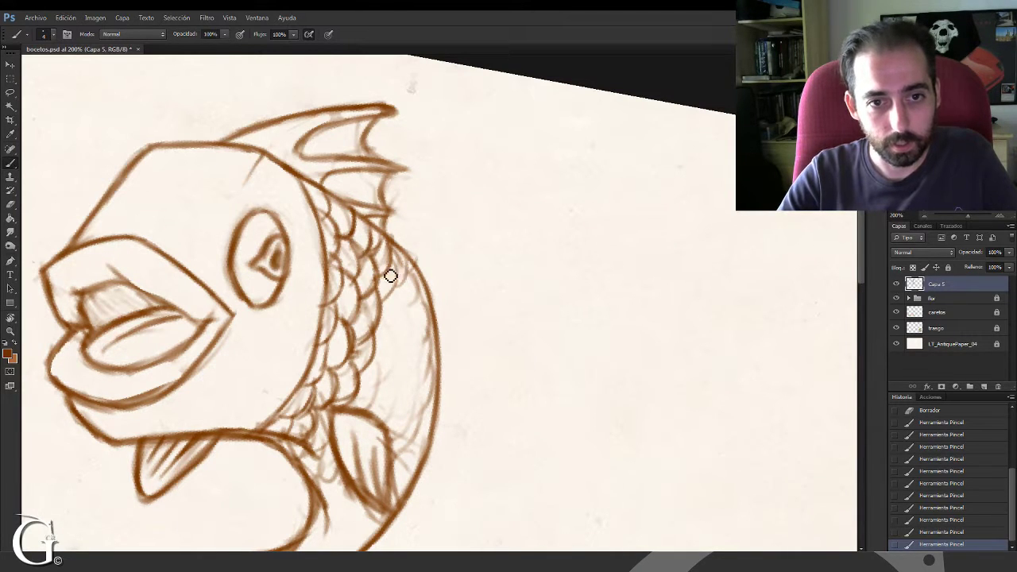
drag(398, 270, 402, 295)
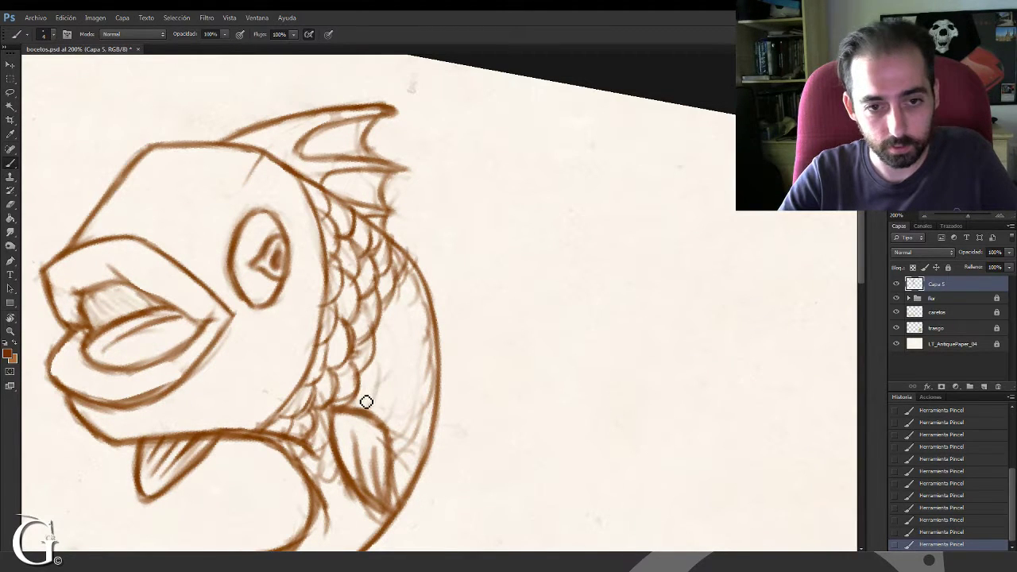
Erase the rough marks along the back's outline, from below the dorsal fin down to mid-body
key(space)
drag(334, 454, 344, 403)
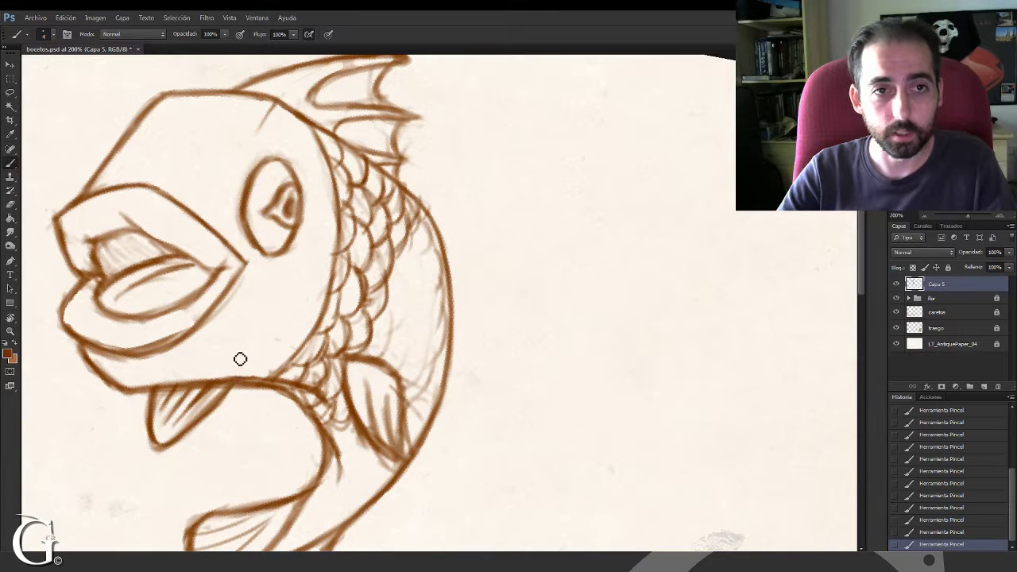
mouse_move(255, 313)
mouse_down()
mouse_move(278, 329)
mouse_move(241, 332)
mouse_move(228, 359)
mouse_up()
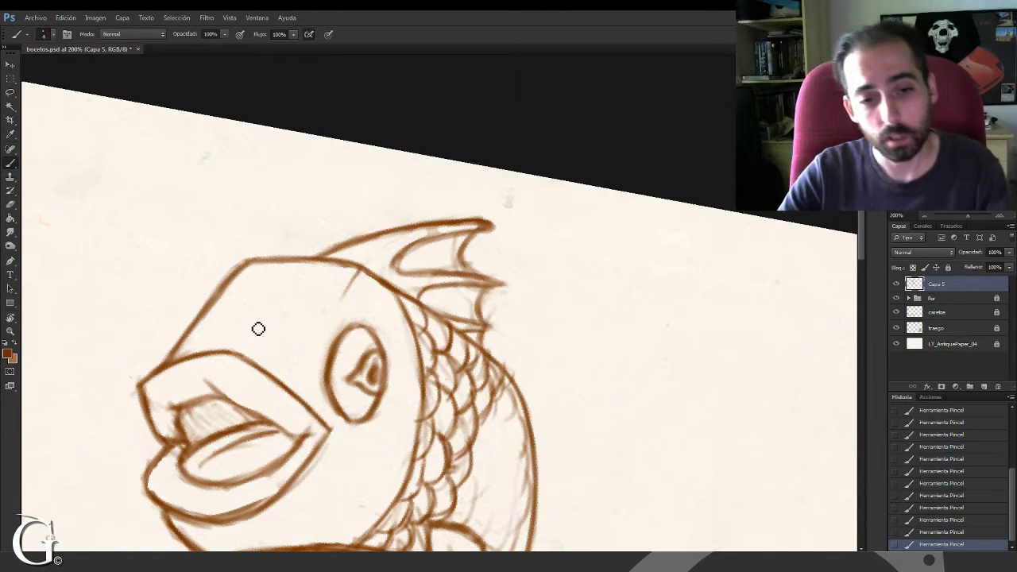
mouse_move(368, 397)
mouse_down()
mouse_move(382, 403)
mouse_move(297, 356)
mouse_move(289, 376)
mouse_up()
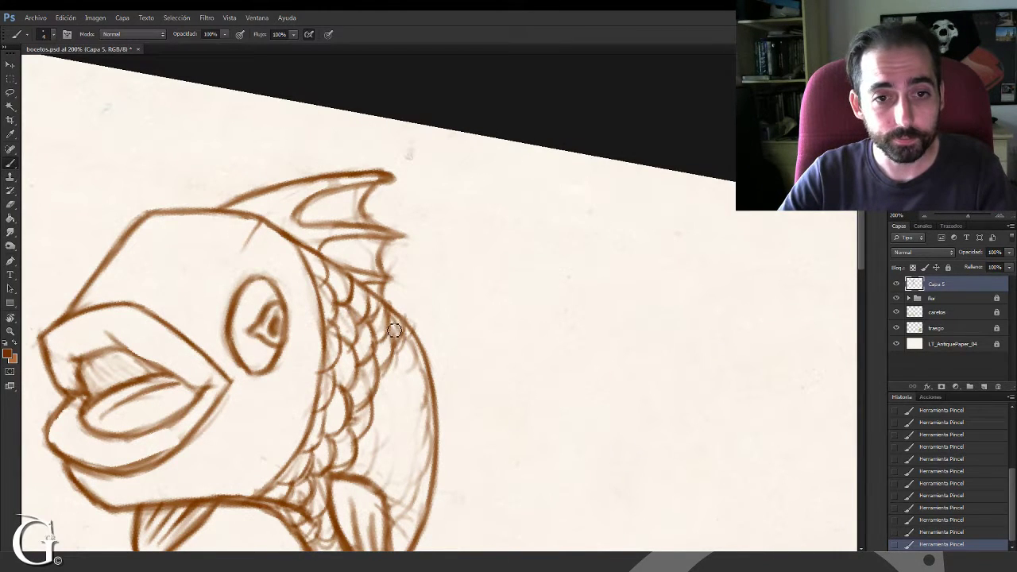
key(e)
drag(394, 331, 400, 336)
mouse_move(397, 326)
mouse_down()
mouse_move(417, 364)
mouse_move(415, 350)
mouse_up()
drag(428, 393, 430, 412)
Draw the scales directly above the top of the pectoral fin with the Brush
scroll(382, 330, down, 5)
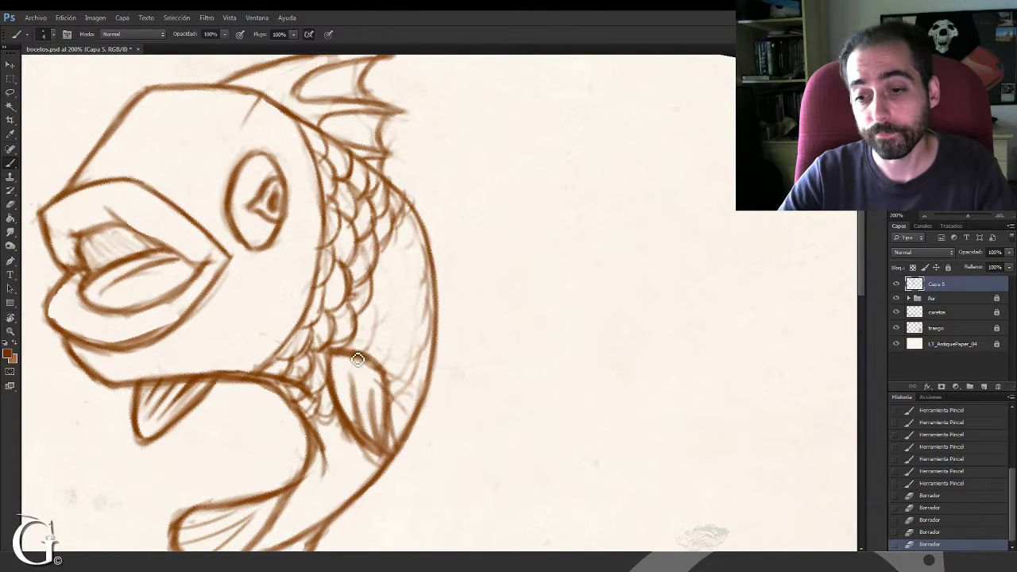
mouse_move(356, 343)
mouse_down()
mouse_move(377, 327)
mouse_move(378, 299)
mouse_up()
drag(375, 314, 365, 340)
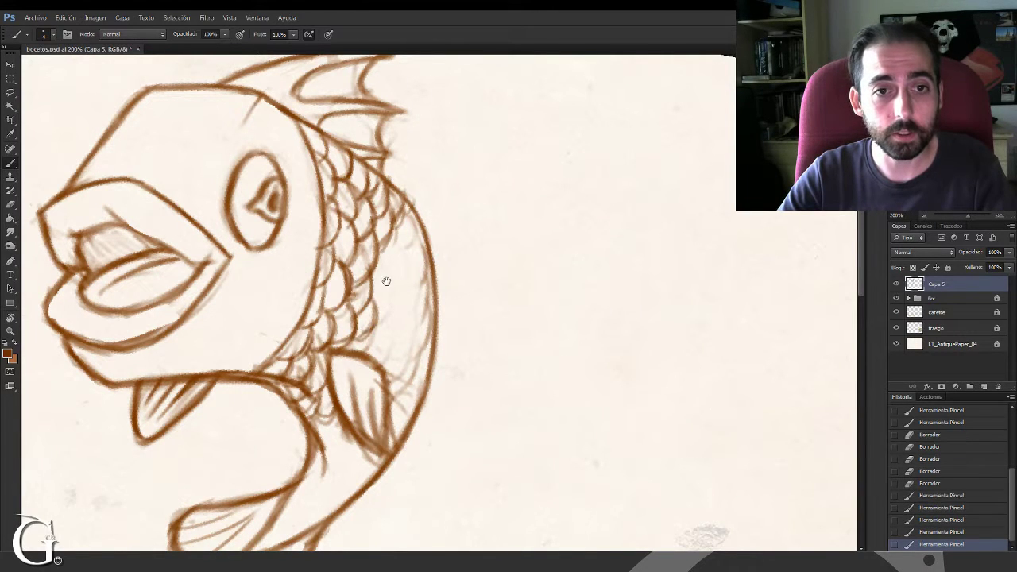
Add another row of small scales from the upper back down to mid-body, nearer the back's outline
drag(386, 278, 374, 319)
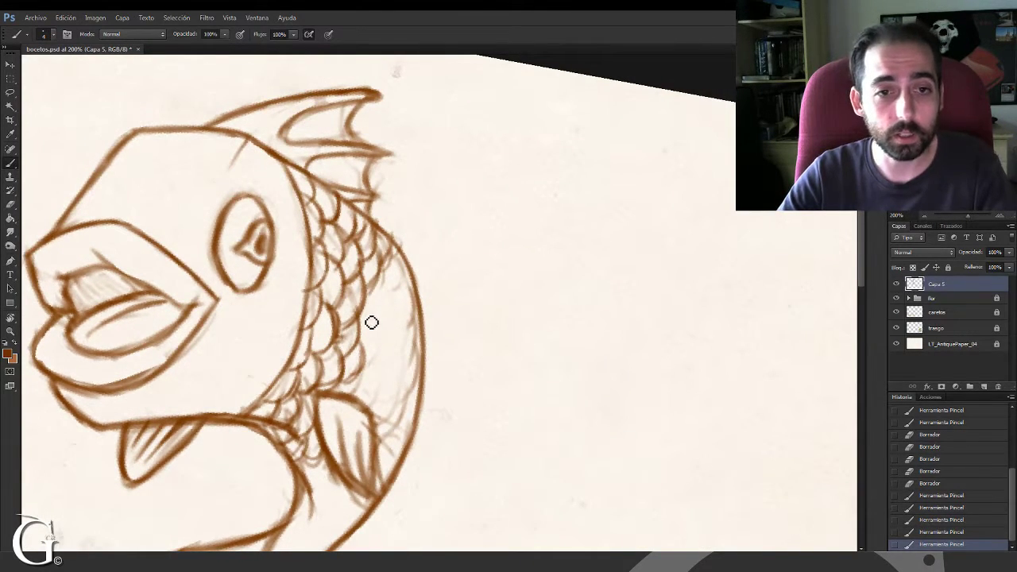
drag(375, 318, 377, 313)
drag(364, 337, 377, 289)
drag(374, 327, 361, 339)
drag(393, 287, 386, 310)
mouse_move(384, 299)
mouse_down()
mouse_move(375, 317)
mouse_move(379, 303)
mouse_up()
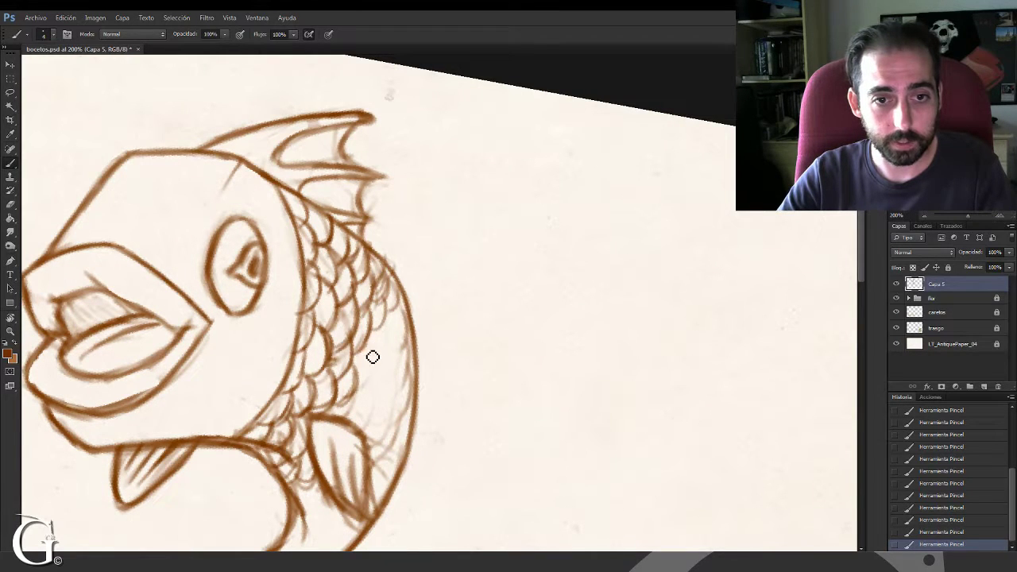
Fill the remaining area between mid-body, the back's outline and the pectoral fin with small curved scales
drag(373, 357, 377, 326)
drag(369, 371, 374, 375)
drag(362, 417, 377, 315)
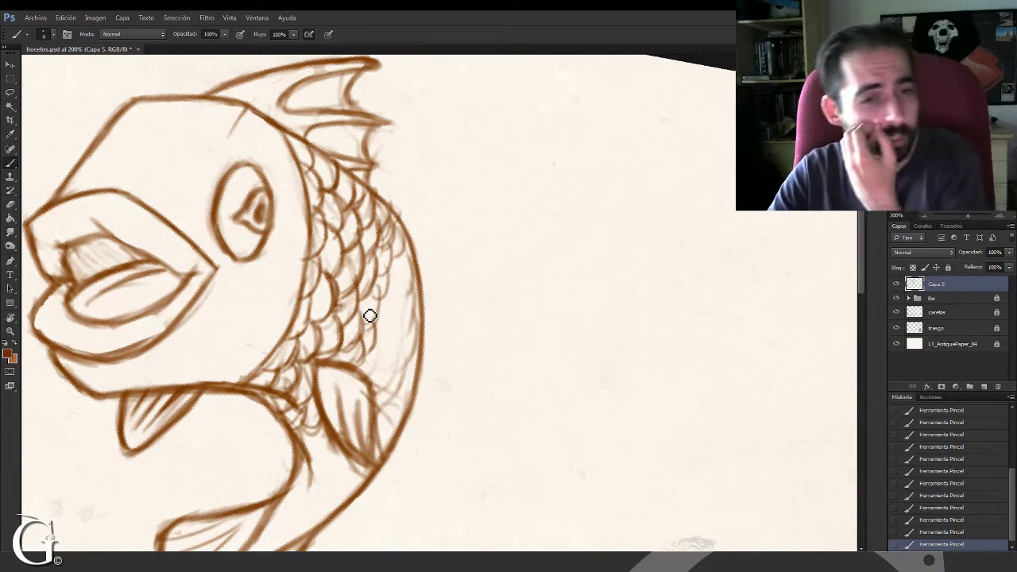
mouse_move(401, 260)
mouse_down()
mouse_move(396, 287)
mouse_move(411, 281)
mouse_up()
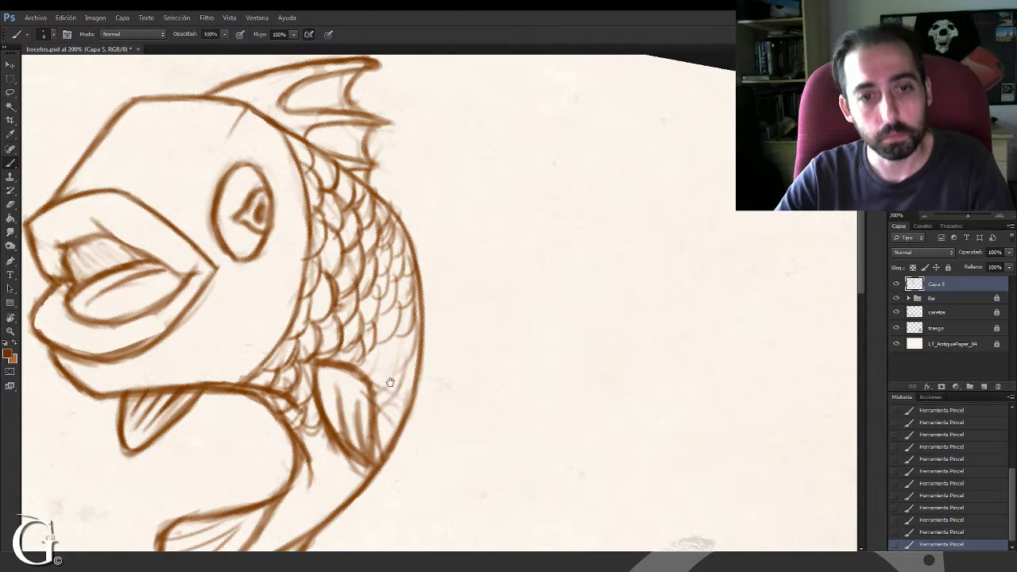
drag(381, 381, 387, 333)
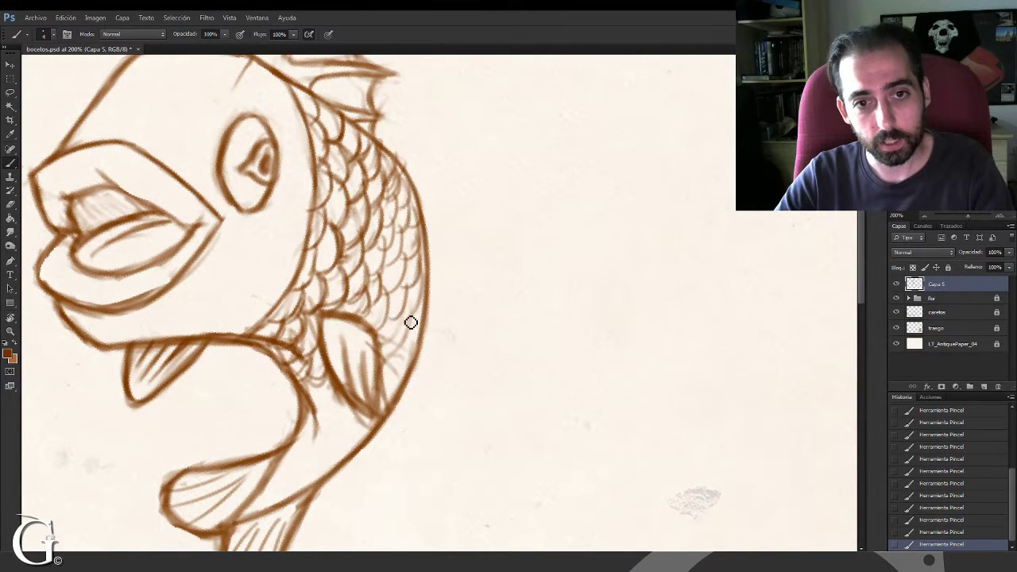
mouse_move(385, 329)
mouse_down()
mouse_move(403, 324)
mouse_move(420, 342)
mouse_up()
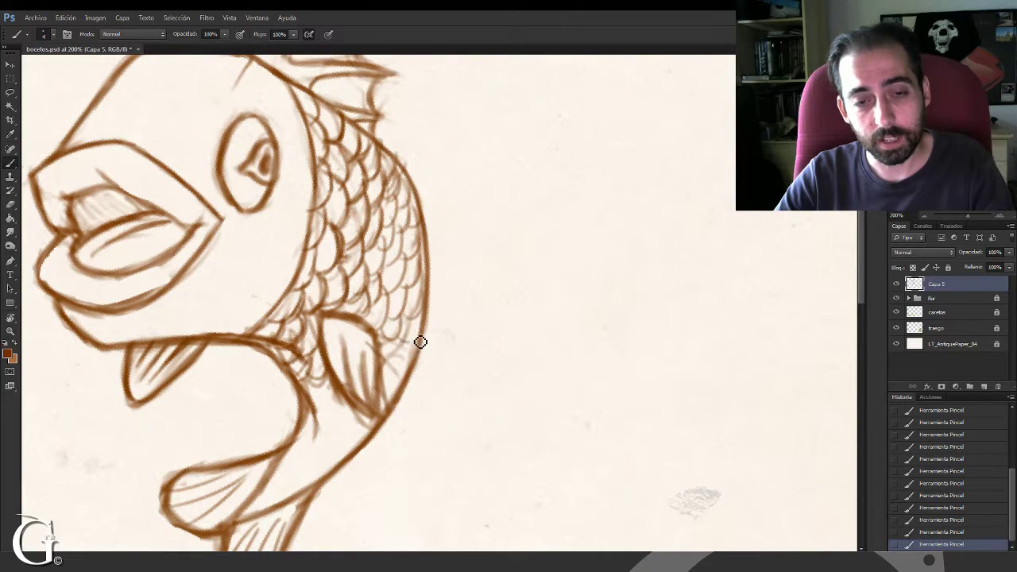
Lighten the rough marks around the pectoral fin and at the start of the tail with the Eraser
drag(354, 400, 390, 345)
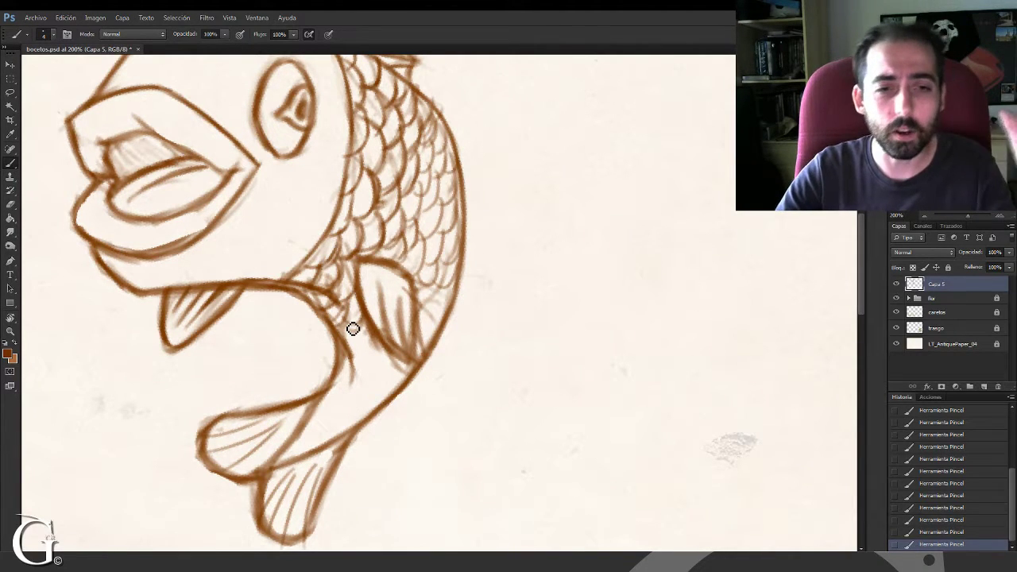
mouse_move(316, 310)
mouse_down()
mouse_move(345, 336)
mouse_move(335, 344)
mouse_up()
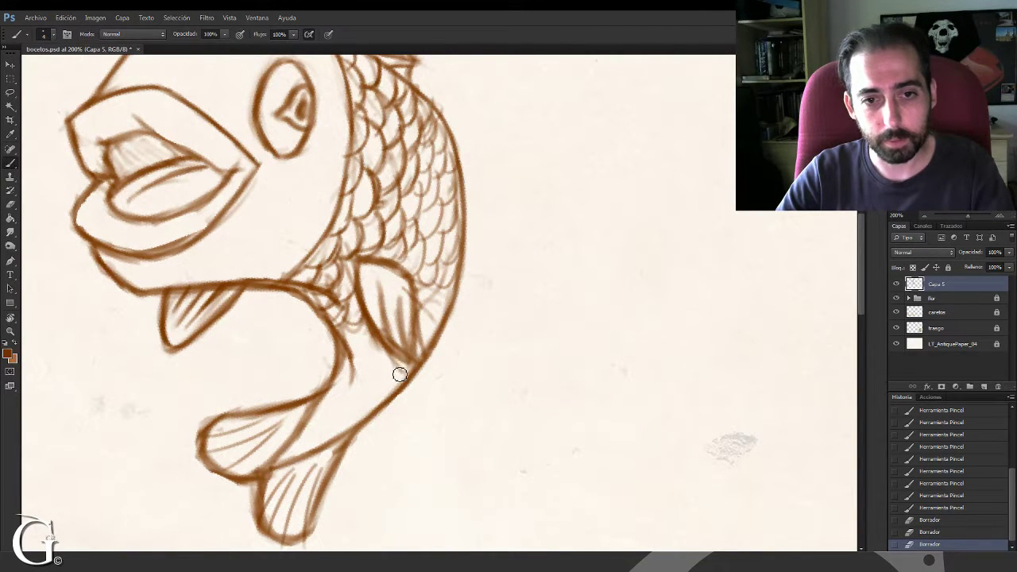
mouse_move(400, 374)
mouse_down()
mouse_move(392, 358)
mouse_move(366, 353)
mouse_up()
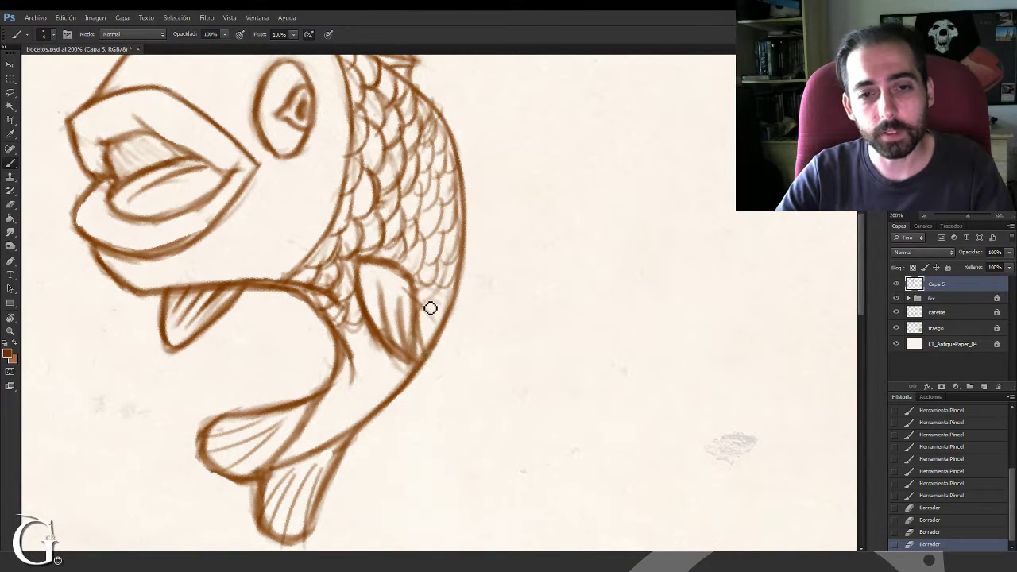
Draw small scales with the Brush in the narrow gap between the pectoral fin and the back's outline
key(b)
mouse_move(429, 314)
mouse_down()
mouse_move(436, 293)
mouse_move(447, 306)
mouse_move(438, 312)
mouse_up()
mouse_move(423, 325)
mouse_down()
mouse_move(435, 320)
mouse_move(418, 330)
mouse_up()
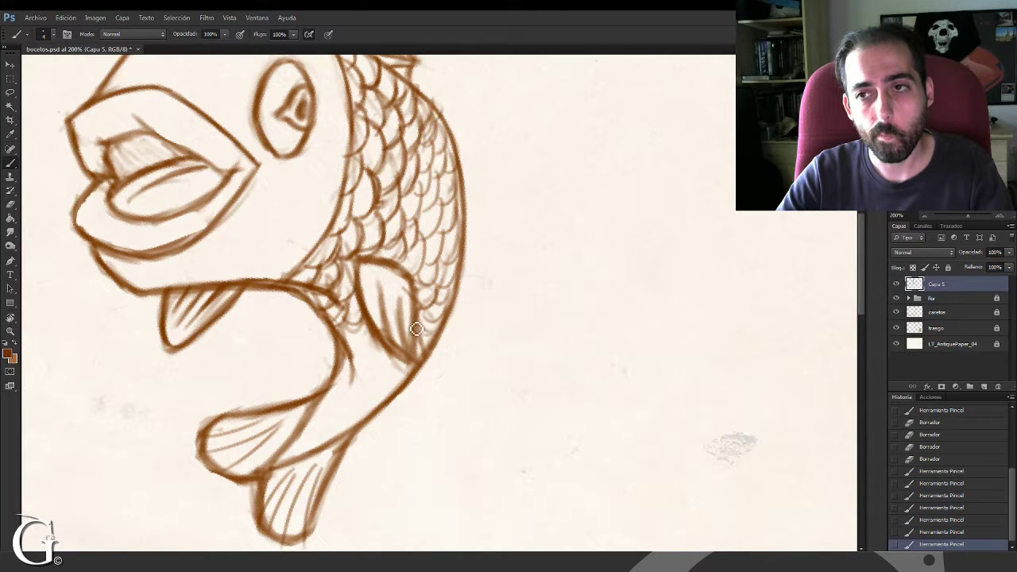
Cover the tail section below the pectoral fin with rows of small scales, down toward the tail fins
key(space)
drag(361, 380, 379, 347)
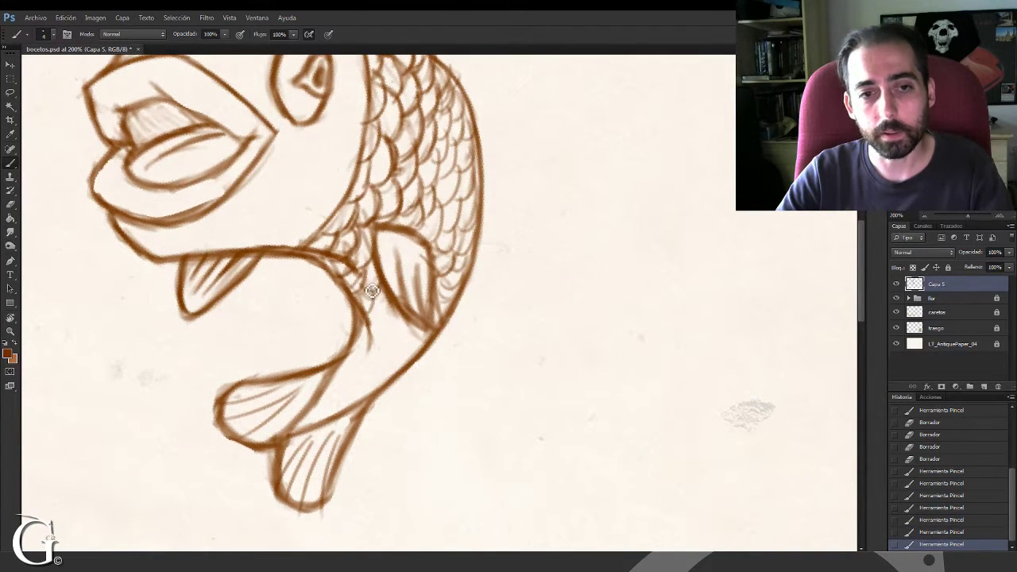
mouse_move(372, 293)
mouse_down()
mouse_move(390, 310)
mouse_move(384, 330)
mouse_move(378, 311)
mouse_move(374, 332)
mouse_move(426, 337)
mouse_up()
drag(374, 359, 397, 354)
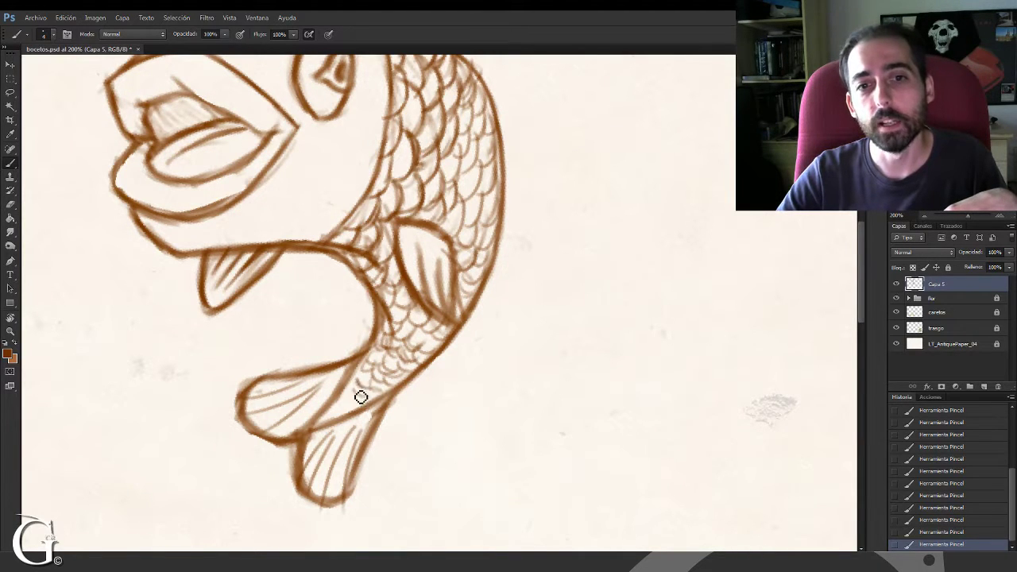
mouse_move(357, 176)
mouse_down()
mouse_move(417, 240)
mouse_move(420, 384)
mouse_up()
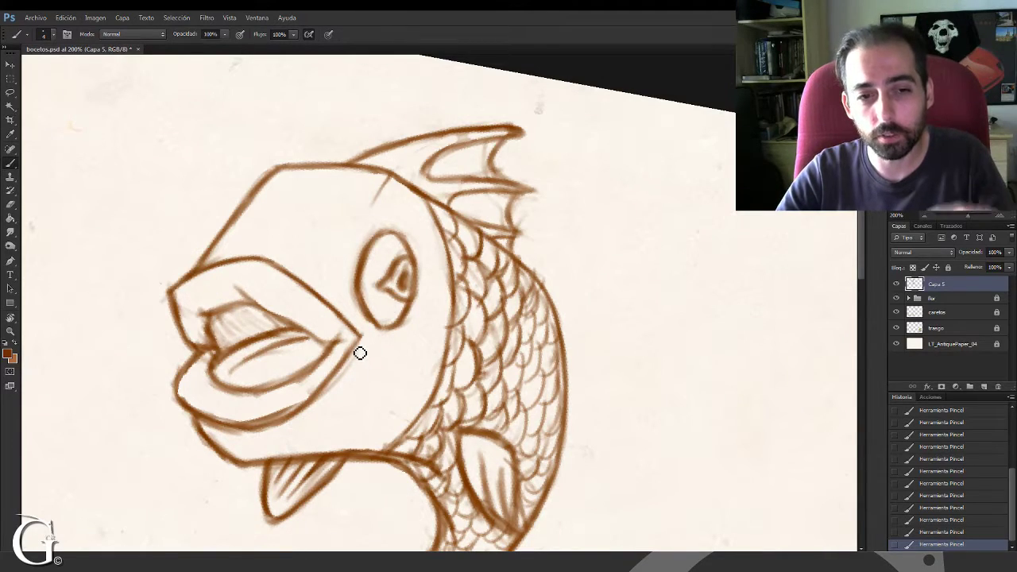
mouse_move(370, 331)
mouse_down()
mouse_move(434, 340)
mouse_move(433, 318)
mouse_move(462, 289)
mouse_move(433, 314)
mouse_up()
key(r)
key(b)
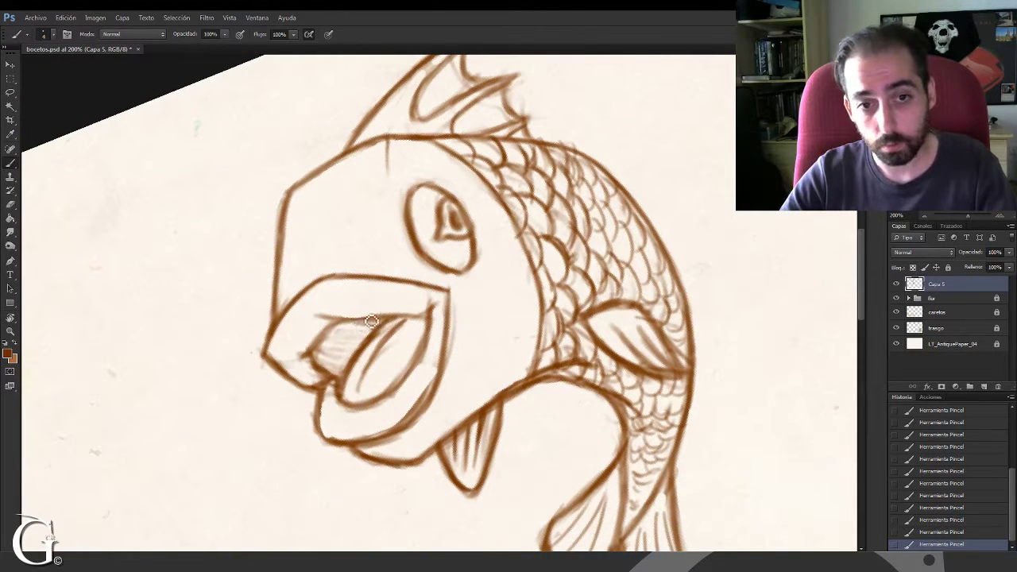
mouse_move(352, 323)
mouse_down()
mouse_move(470, 308)
mouse_move(459, 316)
mouse_move(440, 251)
mouse_move(450, 243)
mouse_move(384, 241)
mouse_up()
key(r)
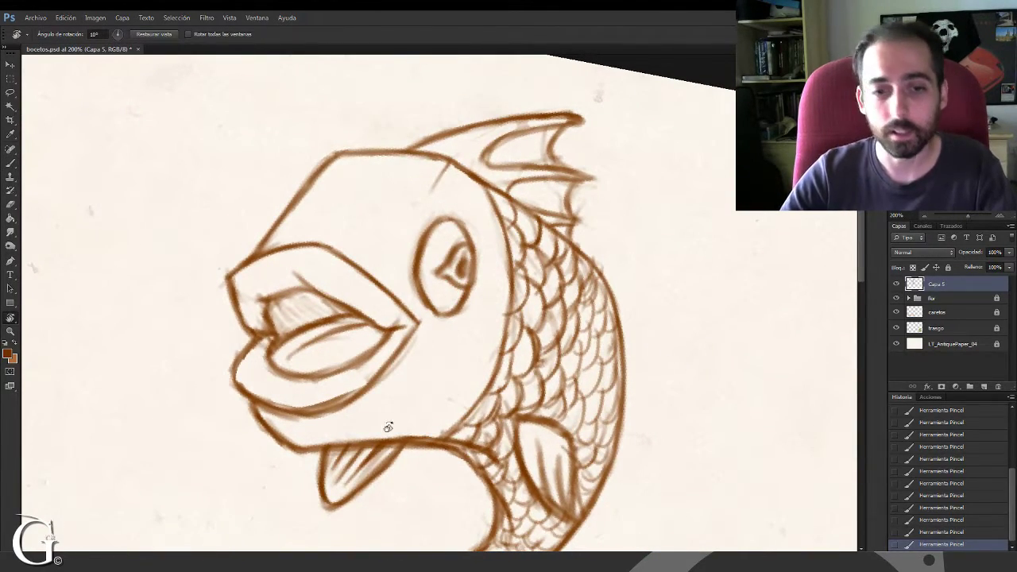
Retrace the inner rays and the rear edge of the pectoral fin with the Brush
drag(432, 421, 354, 344)
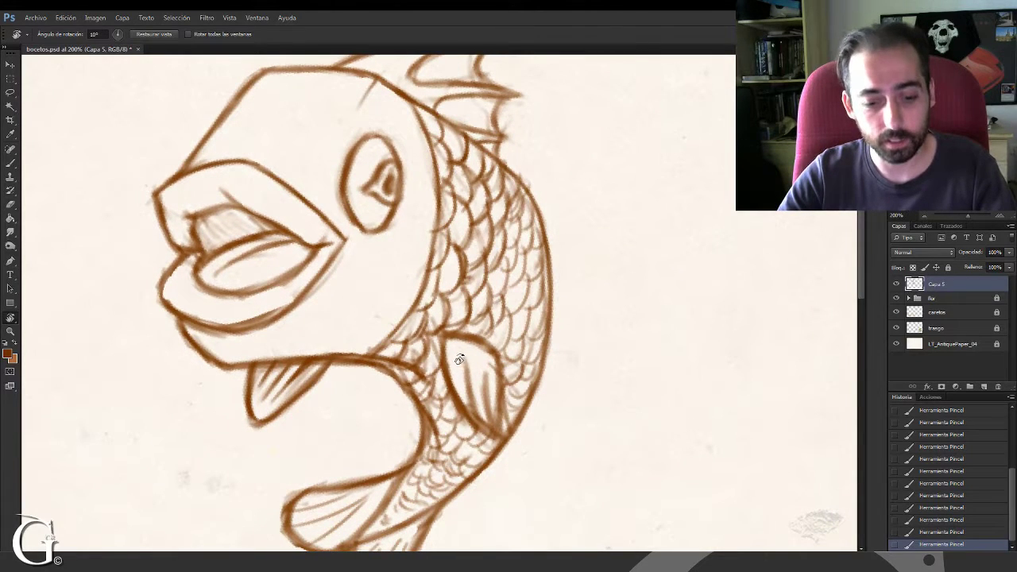
key(b)
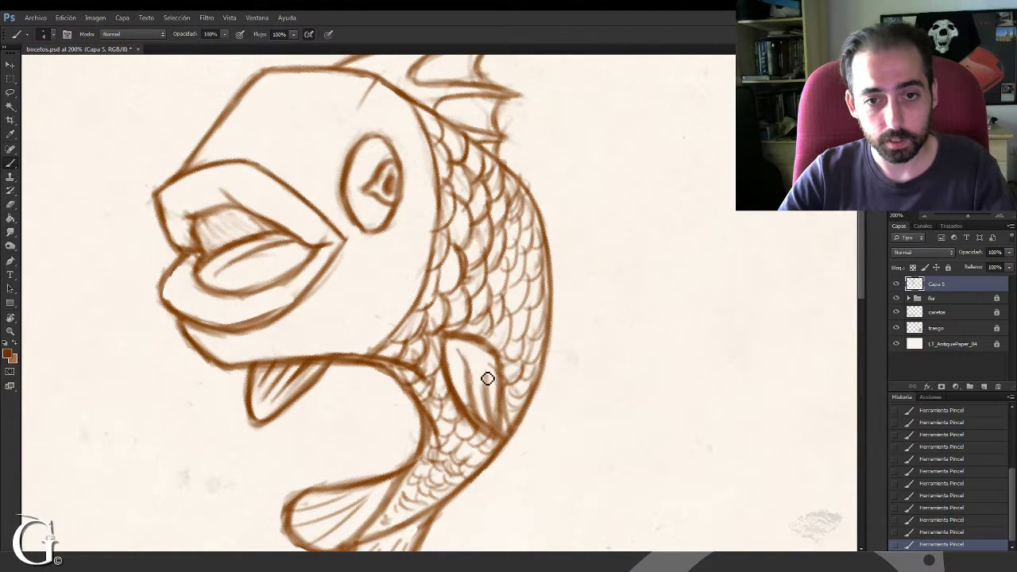
drag(487, 367, 498, 426)
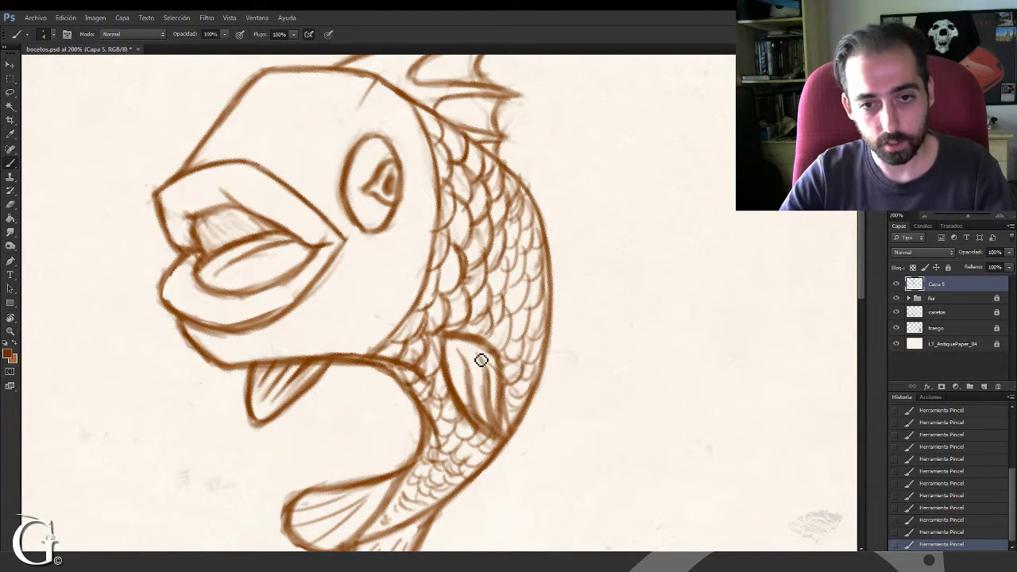
drag(497, 353, 513, 446)
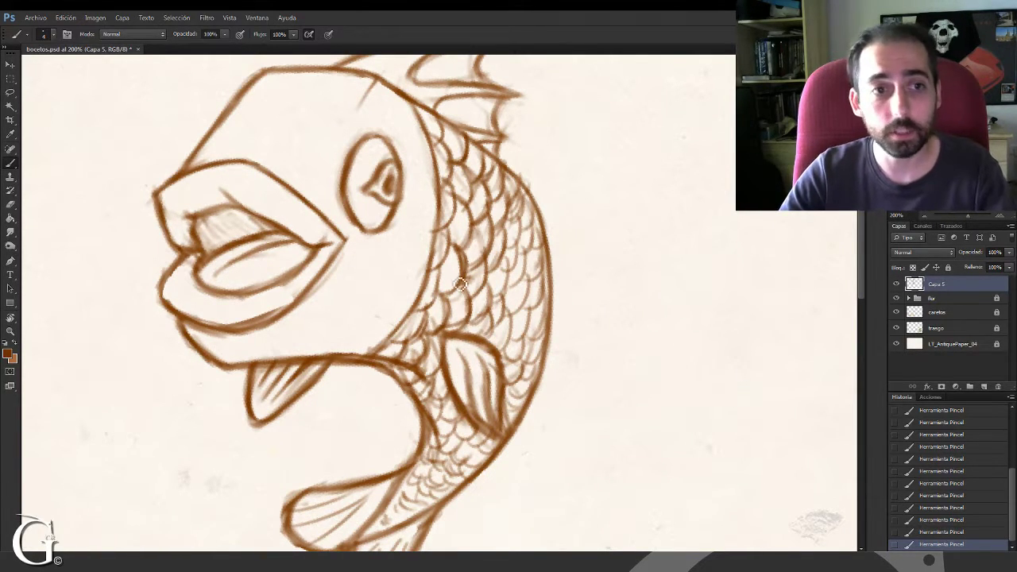
Erase the stray rough lines inside the upper part of the dorsal fin and around its edge
mouse_move(446, 241)
mouse_down()
mouse_move(464, 327)
mouse_move(450, 397)
mouse_up()
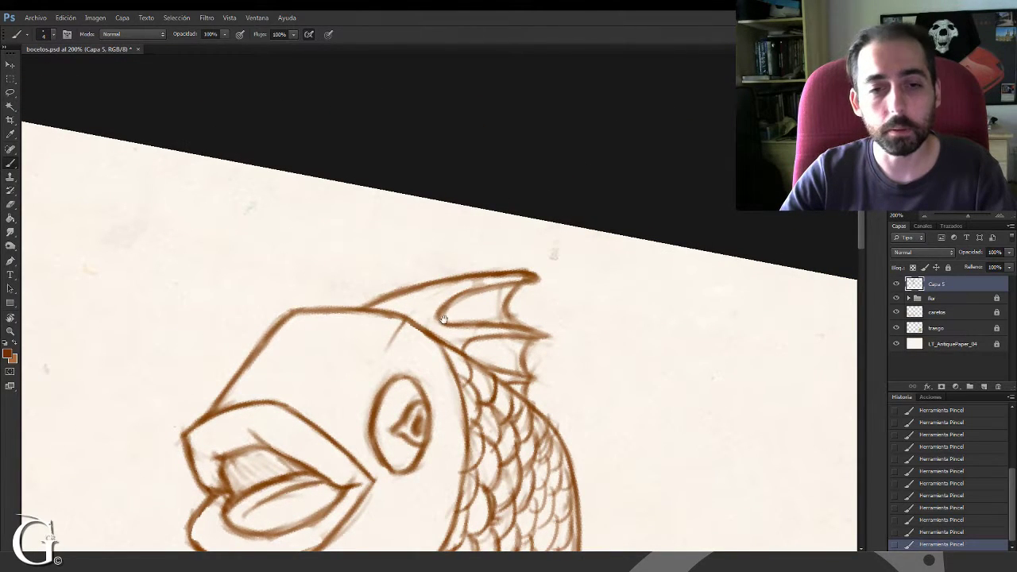
drag(447, 316, 436, 338)
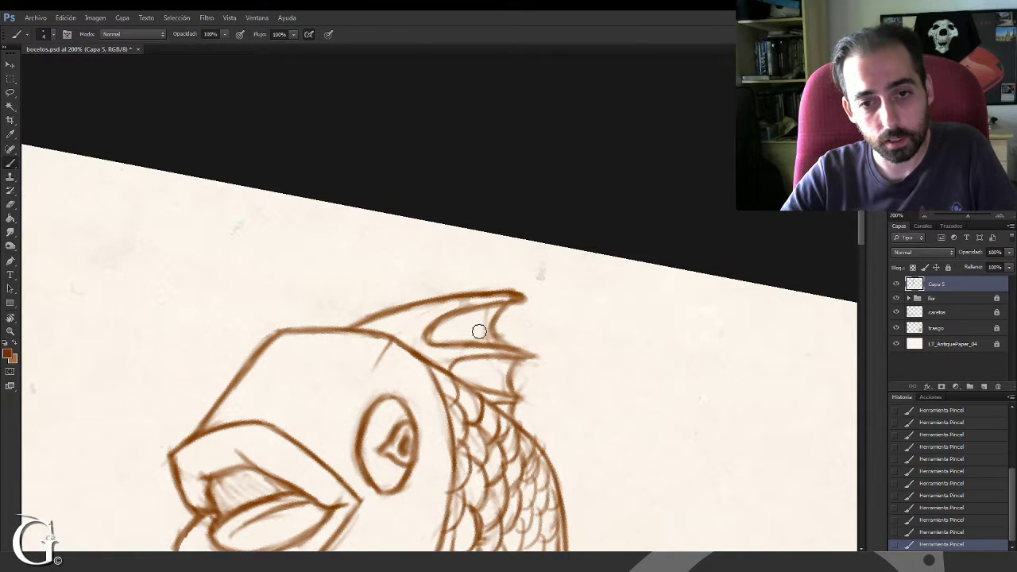
mouse_move(480, 331)
mouse_down()
mouse_move(484, 318)
mouse_move(482, 334)
mouse_move(528, 341)
mouse_up()
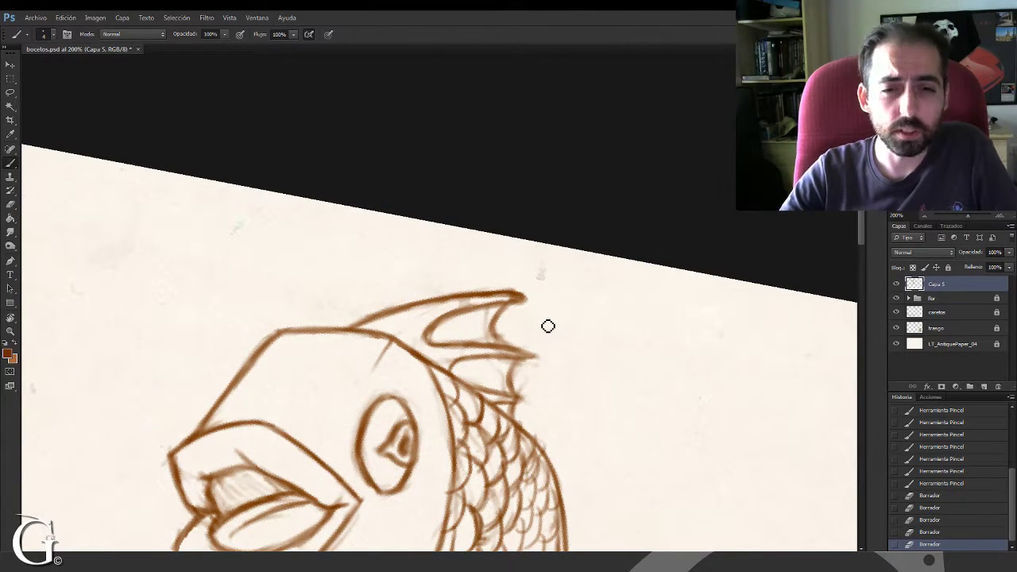
Retrace the tip of the dorsal fin's middle spine with the Brush and erase the rough lines inside and around the fin
drag(516, 352, 534, 359)
drag(535, 358, 517, 361)
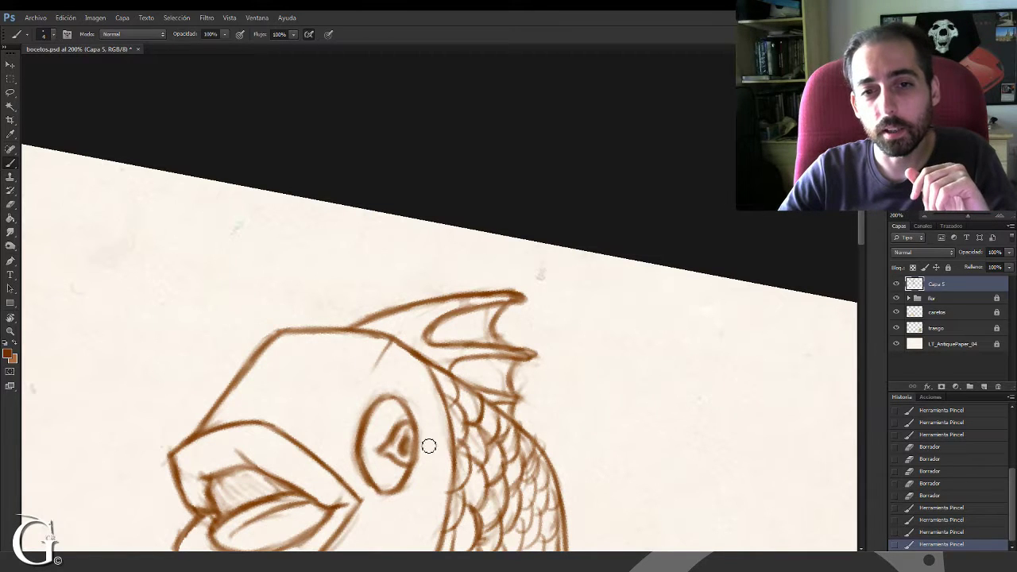
drag(479, 300, 447, 314)
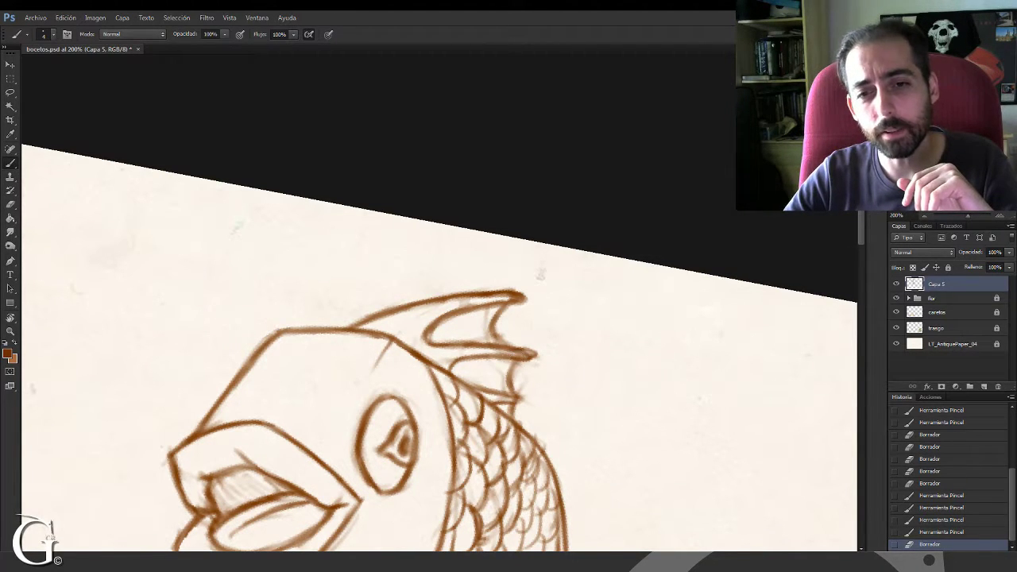
drag(506, 360, 488, 360)
drag(486, 359, 474, 363)
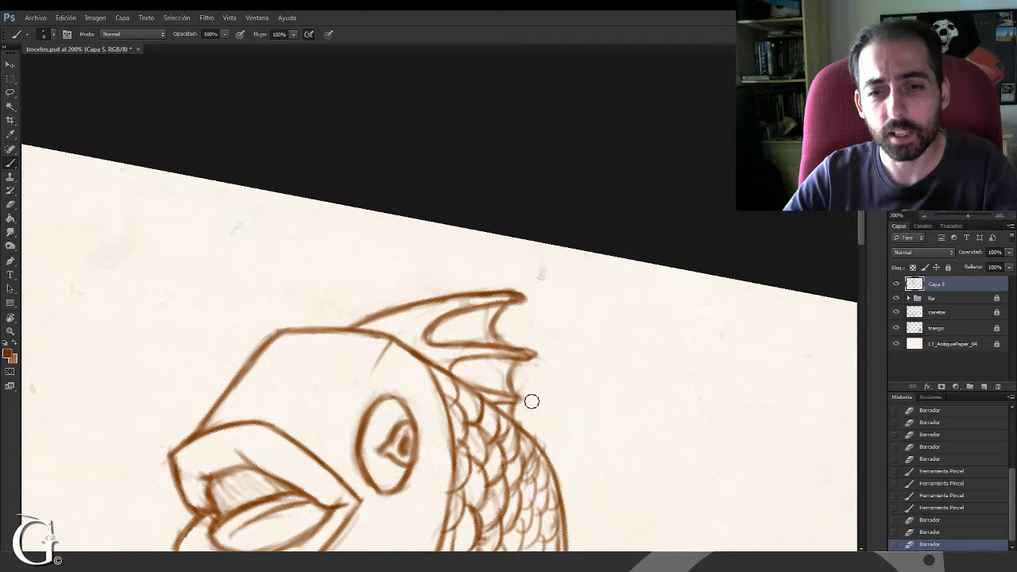
drag(532, 401, 531, 402)
click(545, 287)
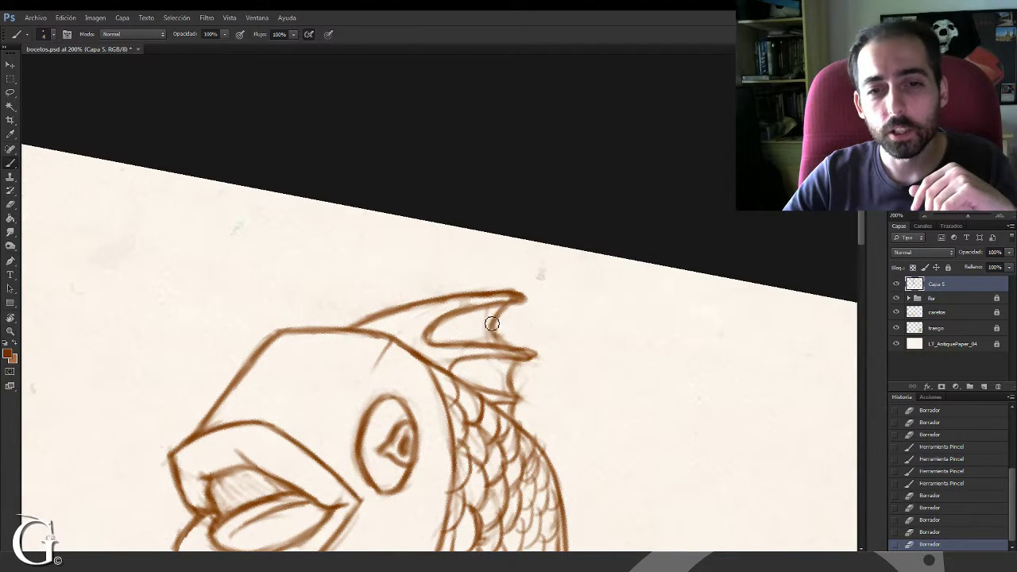
click(446, 334)
mouse_move(493, 344)
mouse_down()
mouse_move(481, 330)
mouse_move(520, 337)
mouse_up()
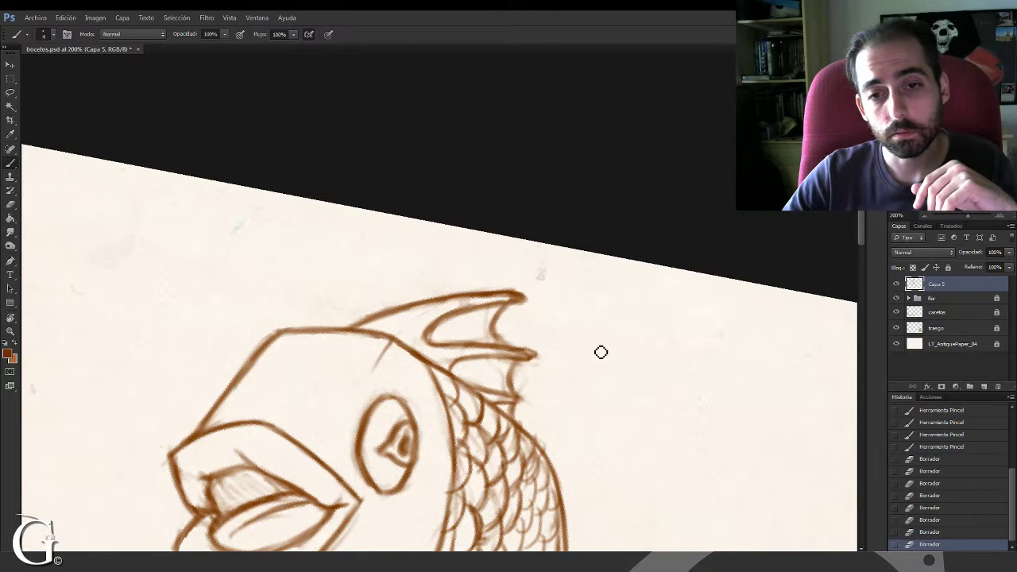
Retrace the curved rear edges between the dorsal fin's spines with the Brush and erase the rough lines around their tips
mouse_move(522, 375)
mouse_down()
mouse_move(534, 362)
mouse_move(517, 370)
mouse_move(520, 398)
mouse_up()
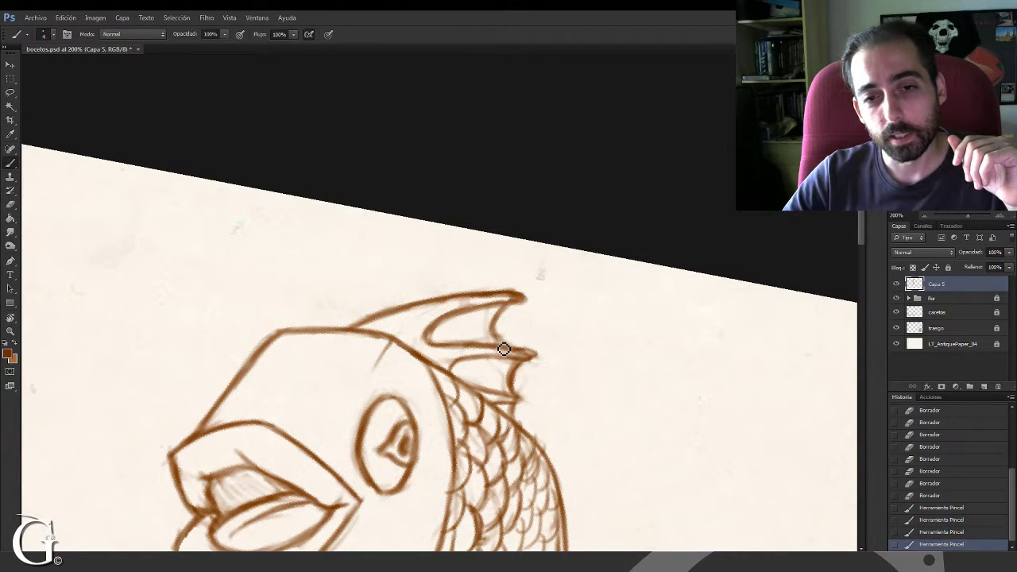
mouse_move(503, 350)
mouse_down()
mouse_move(538, 357)
mouse_move(509, 369)
mouse_up()
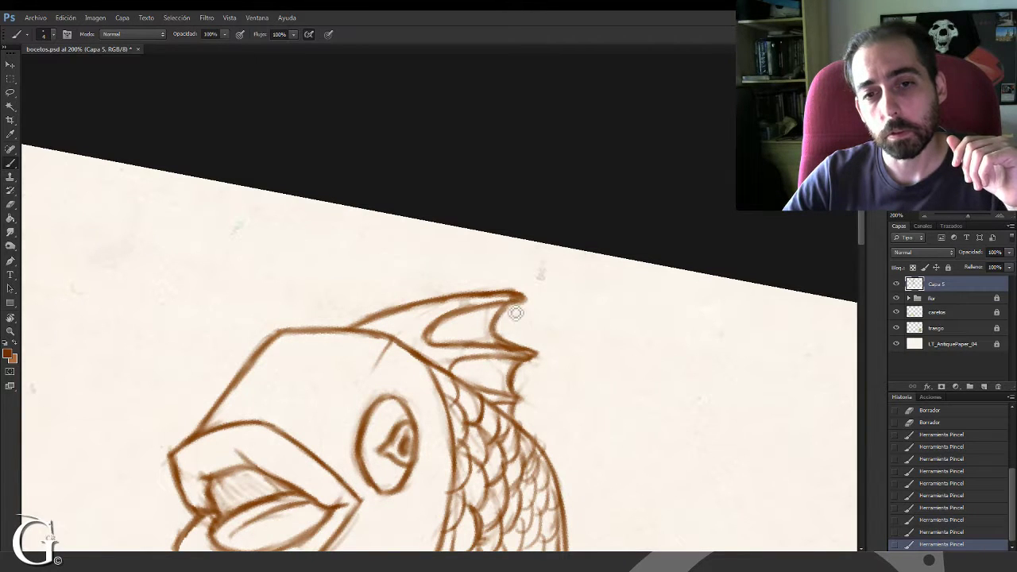
drag(516, 313, 504, 318)
drag(509, 315, 499, 332)
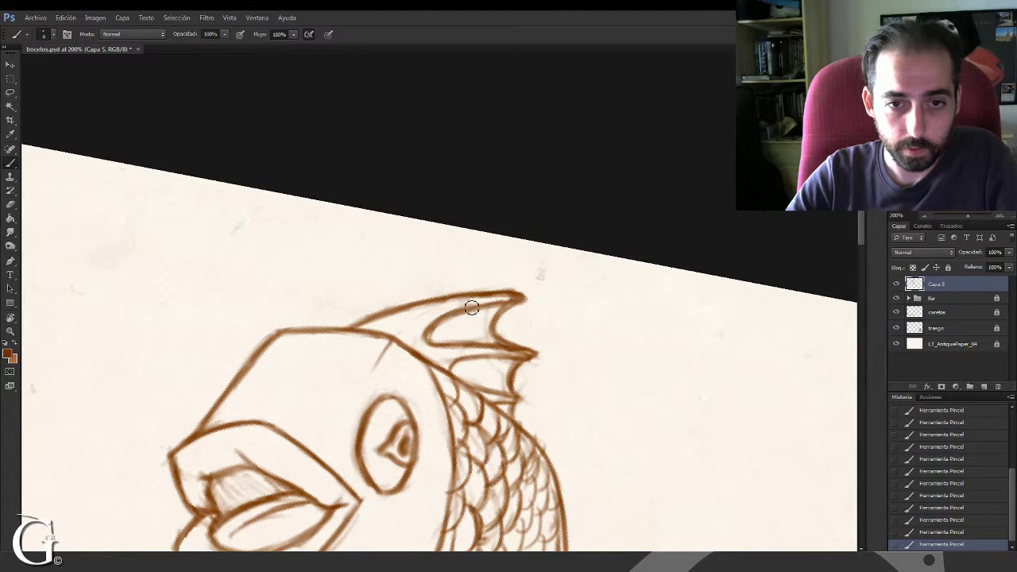
drag(494, 292, 532, 303)
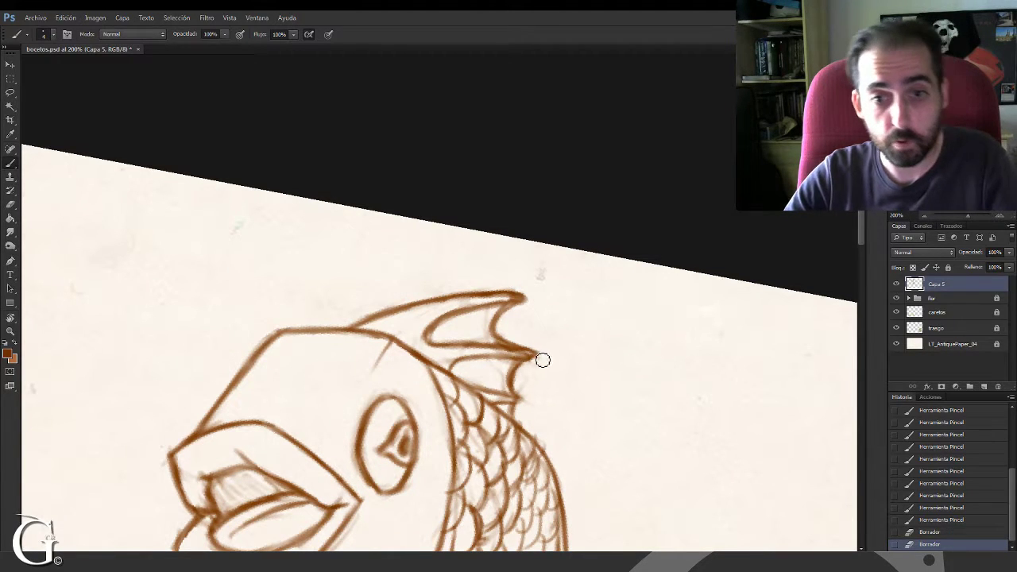
drag(535, 368, 532, 382)
Erase the stray rough lines below the dorsal fin and outside the upper back's outline
scroll(532, 381, down, 2)
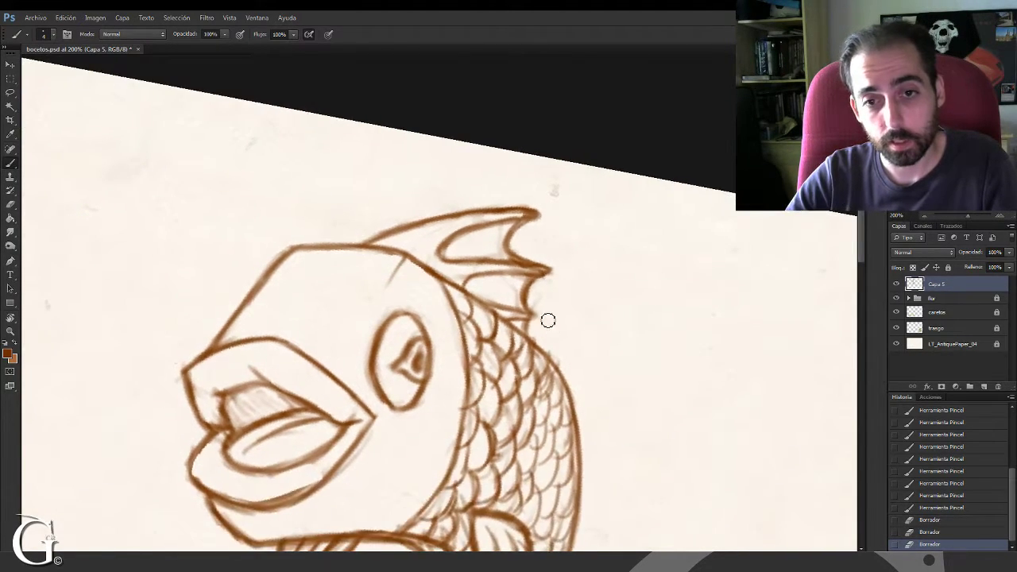
mouse_move(548, 320)
mouse_down()
mouse_move(538, 304)
mouse_move(564, 359)
mouse_move(548, 350)
mouse_up()
mouse_move(548, 350)
mouse_down()
mouse_move(535, 341)
mouse_move(581, 383)
mouse_up()
drag(604, 422, 538, 314)
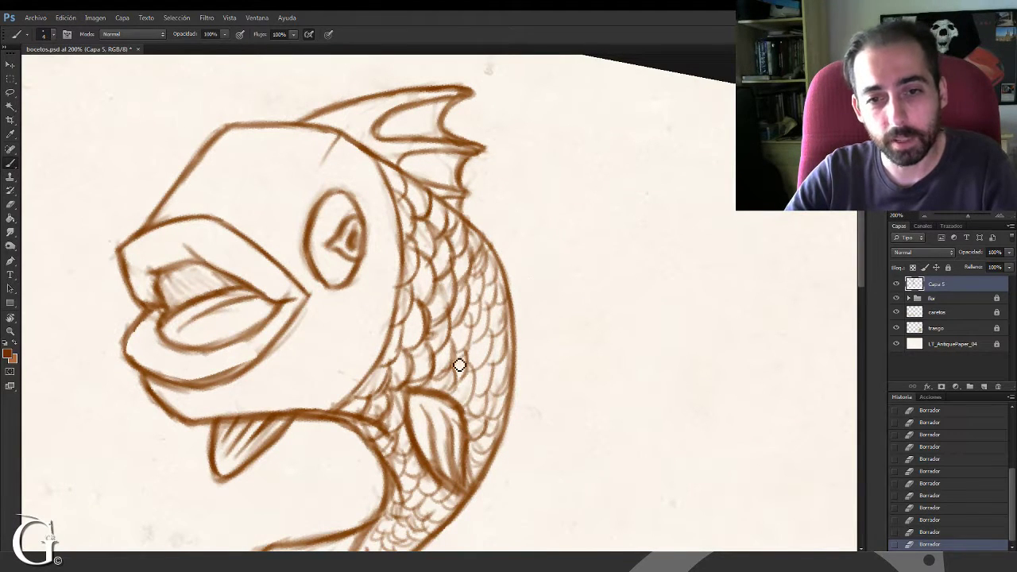
Retrace the middle of the back's outline, beside the scales above the pectoral fin, with the Brush
drag(494, 349, 510, 339)
drag(510, 338, 511, 373)
drag(516, 363, 513, 369)
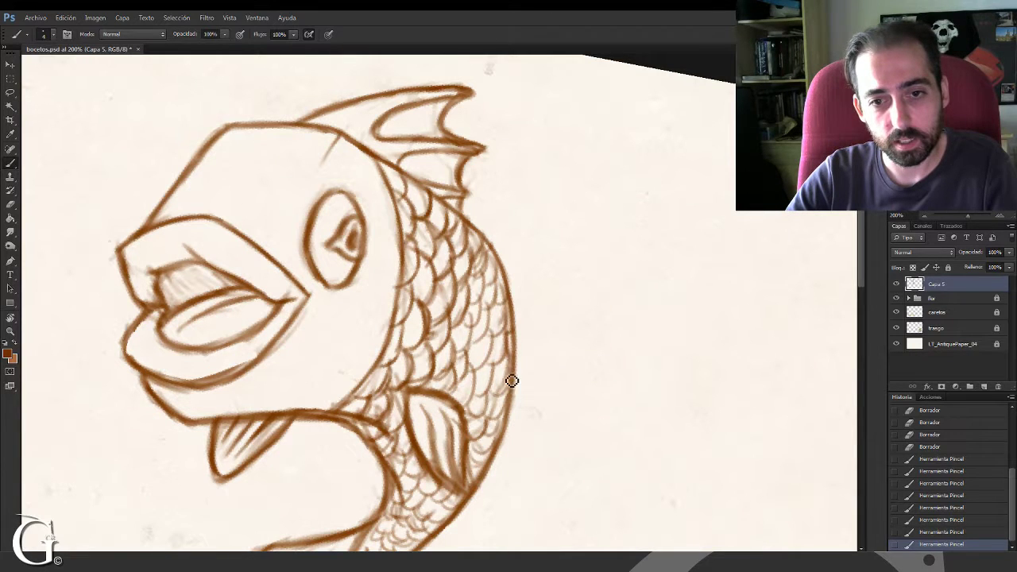
Erase the rough lines along the inner curve of the belly, from the throat down to the upper tail fin
drag(484, 427, 607, 314)
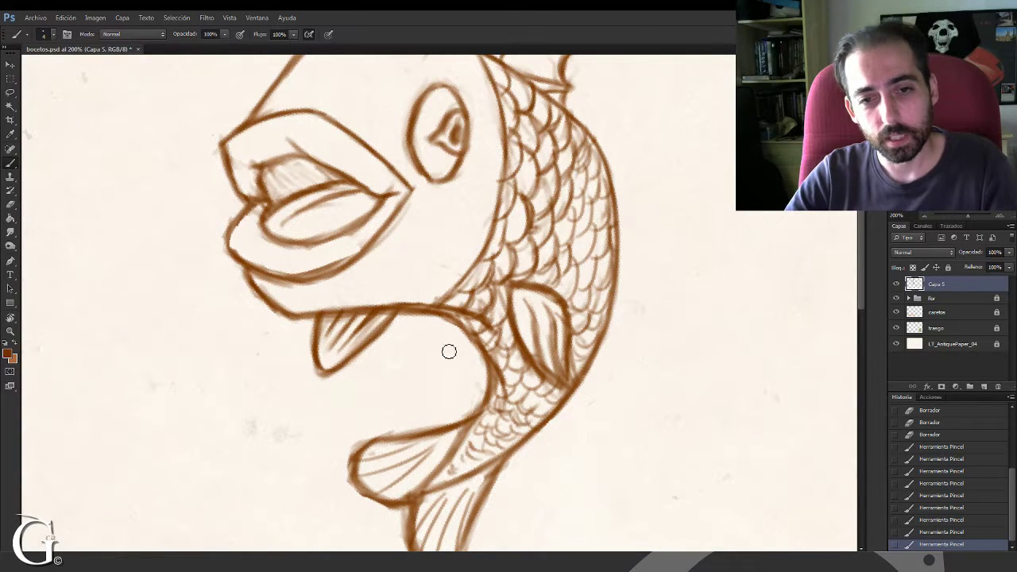
mouse_move(453, 333)
mouse_down()
mouse_move(461, 345)
mouse_move(453, 334)
mouse_up()
drag(453, 334, 447, 329)
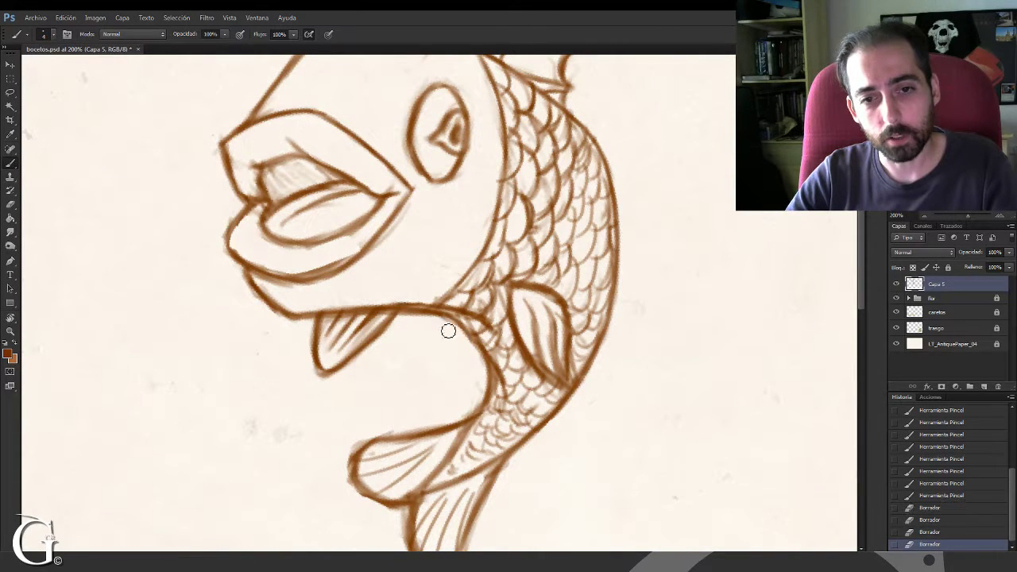
mouse_move(461, 364)
mouse_down()
mouse_move(458, 343)
mouse_move(475, 359)
mouse_up()
drag(474, 359, 474, 352)
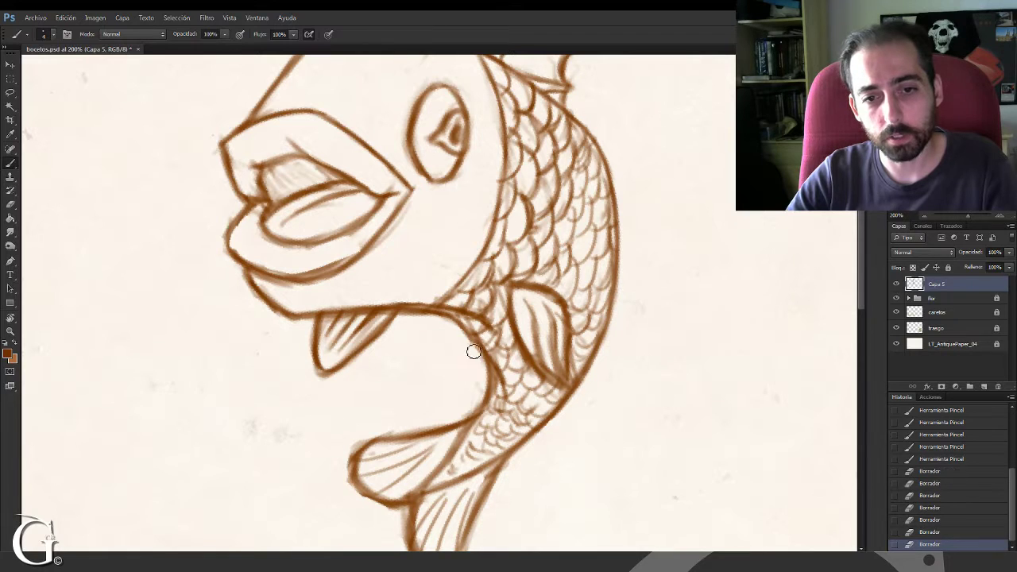
drag(482, 393, 482, 374)
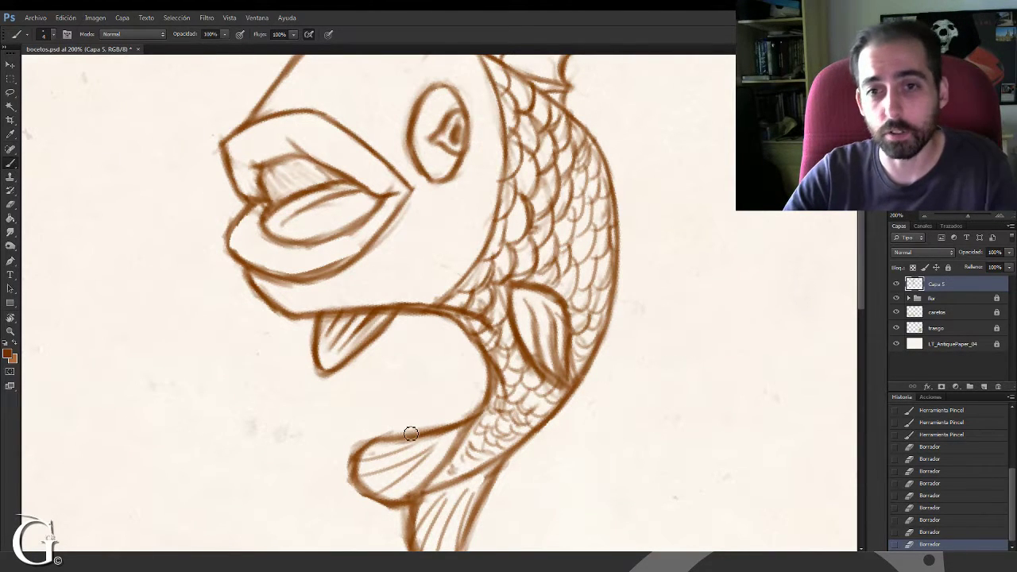
drag(476, 386, 471, 411)
drag(473, 404, 472, 408)
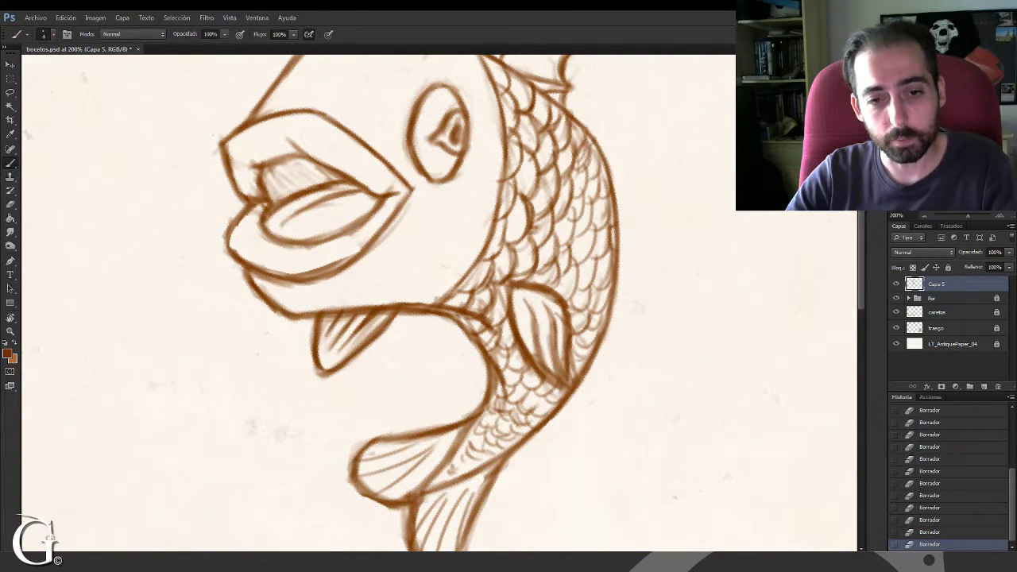
Erase the stray rough lines beside the corner of the mouth and along the cheek
drag(359, 519, 375, 407)
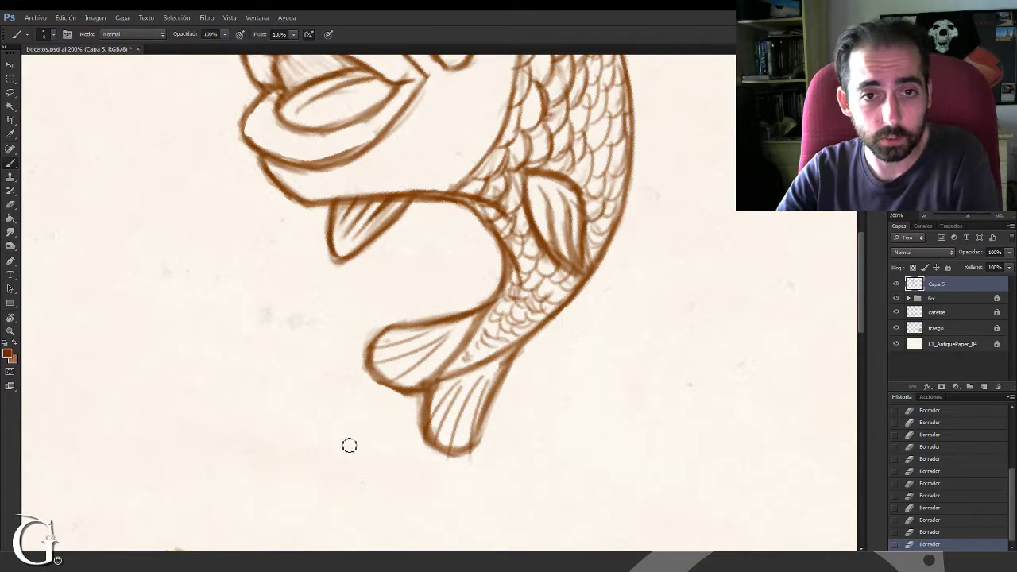
drag(418, 257, 445, 358)
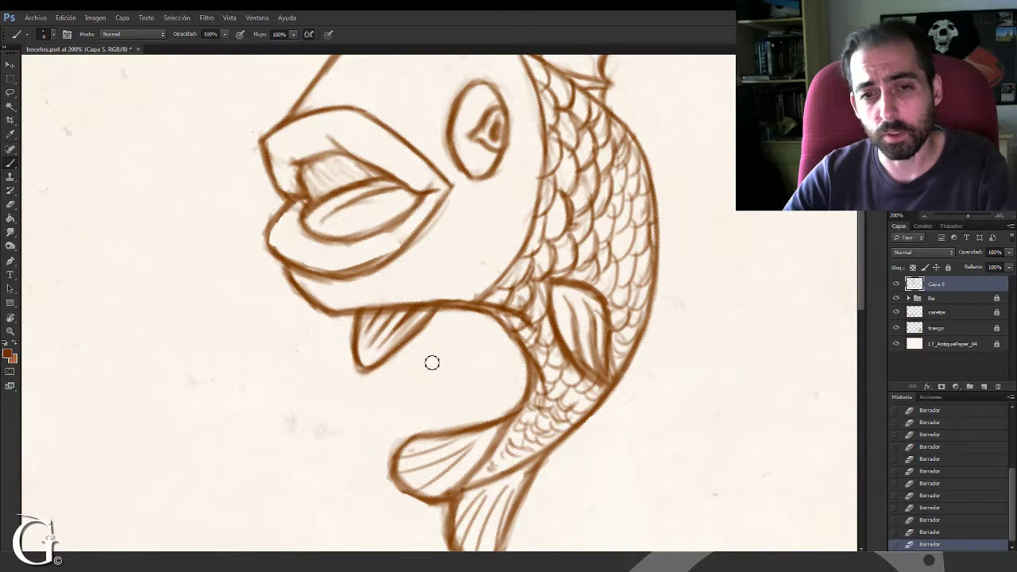
drag(470, 294, 452, 365)
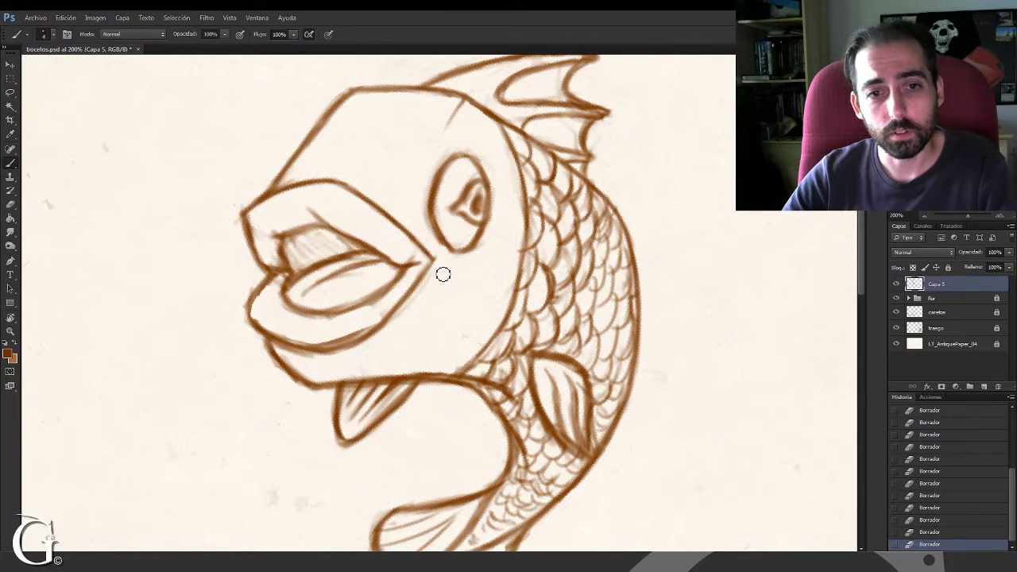
drag(386, 334, 453, 328)
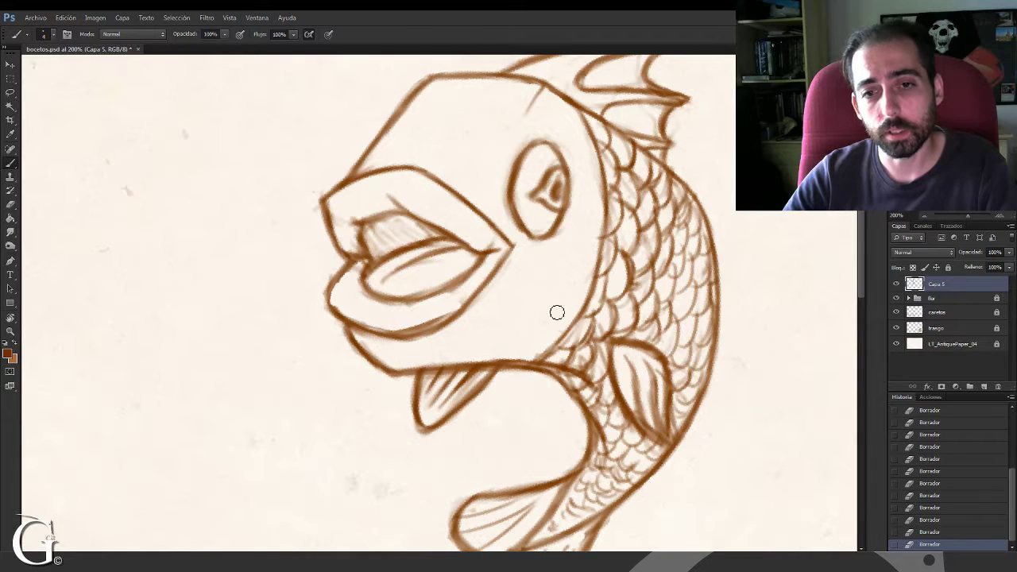
drag(560, 304, 503, 321)
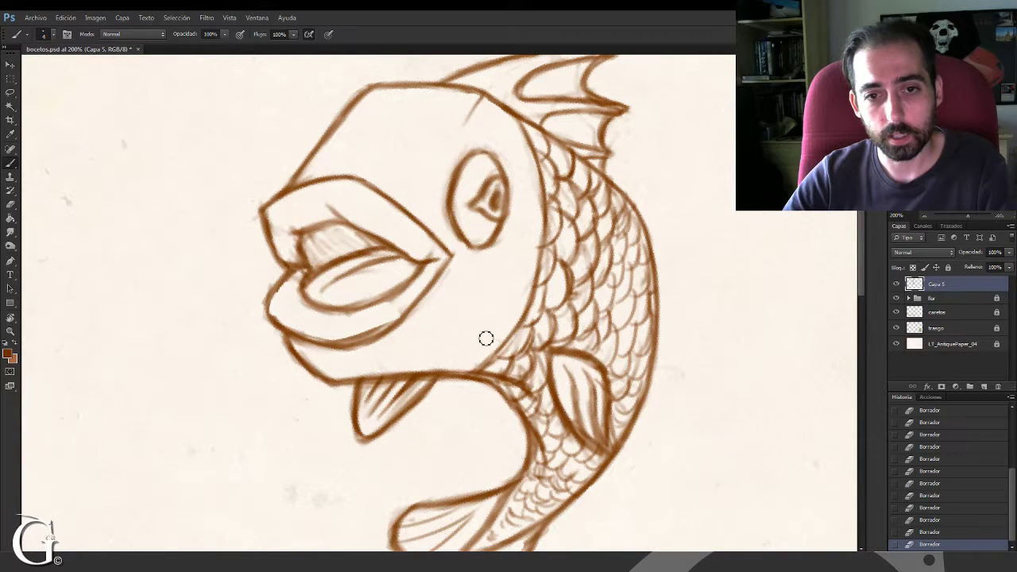
drag(468, 278, 484, 425)
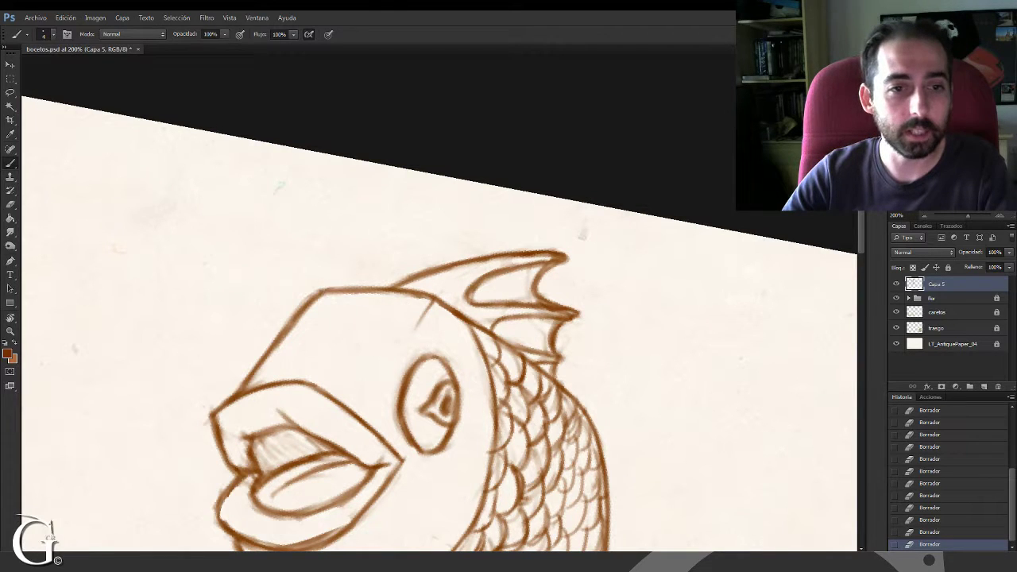
drag(322, 328, 410, 319)
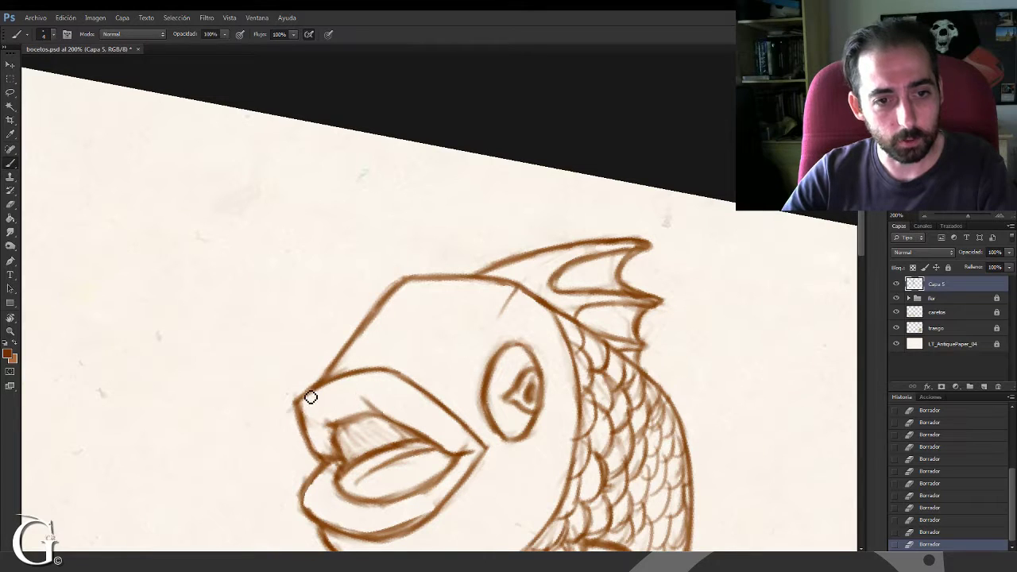
Retrace the front of the upper lip with the Brush and erase the rough lines around the lower lip
mouse_move(321, 390)
mouse_down()
mouse_move(305, 398)
mouse_move(302, 418)
mouse_move(302, 409)
mouse_up()
mouse_move(302, 410)
mouse_down()
mouse_move(318, 438)
mouse_move(390, 356)
mouse_move(364, 349)
mouse_up()
mouse_move(358, 331)
mouse_down()
mouse_move(406, 334)
mouse_move(370, 360)
mouse_move(396, 332)
mouse_move(390, 318)
mouse_move(415, 337)
mouse_move(393, 338)
mouse_move(421, 344)
mouse_up()
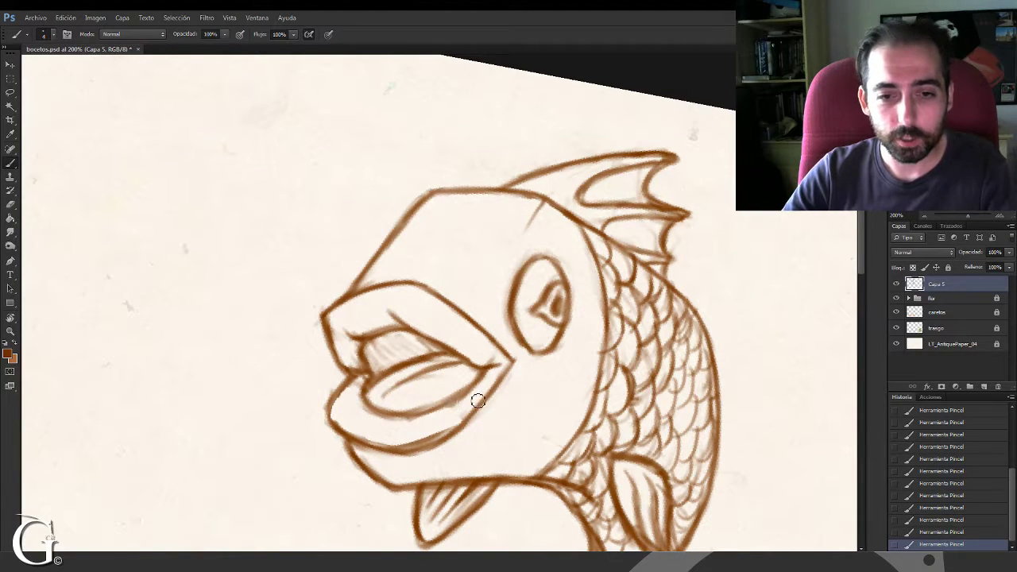
mouse_move(453, 417)
mouse_down()
mouse_move(466, 408)
mouse_move(437, 438)
mouse_move(397, 442)
mouse_move(416, 442)
mouse_move(362, 431)
mouse_move(401, 438)
mouse_up()
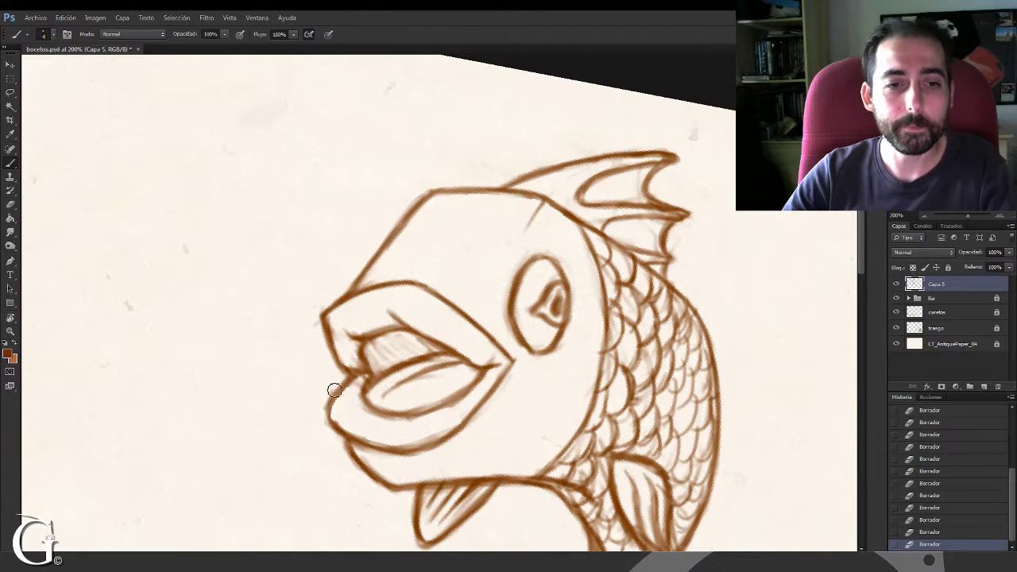
drag(472, 426, 380, 334)
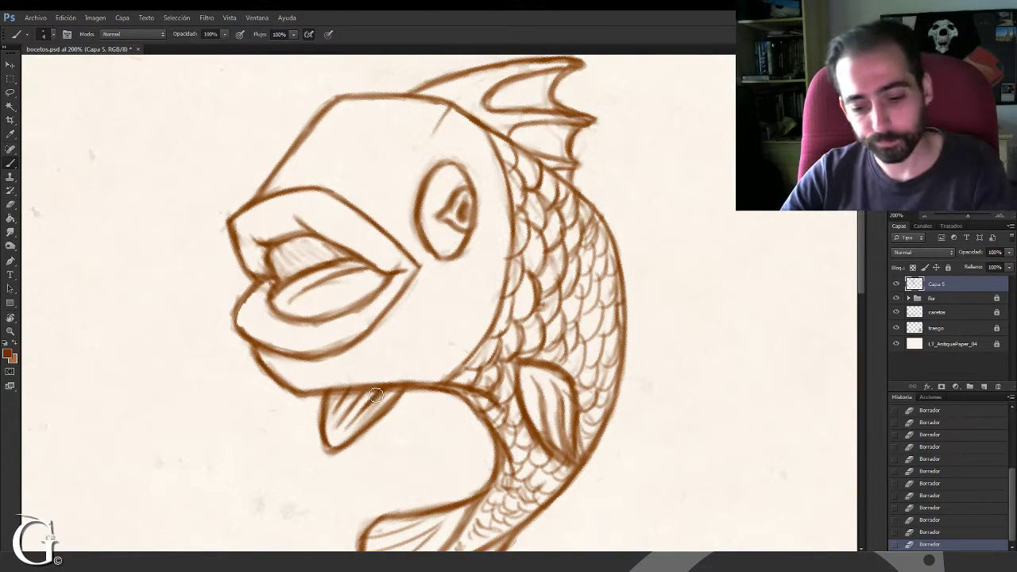
View the whole page of sketches and reset the canvas rotation so the page sits straight
key(ctrl+1)
key(ctrl+minus)
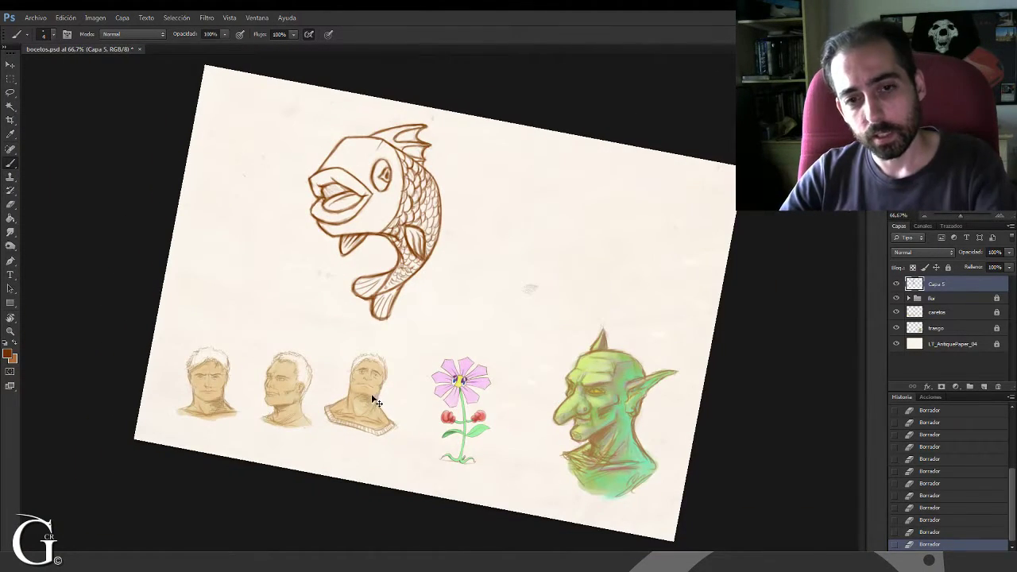
key(ctrl+plus)
key(c)
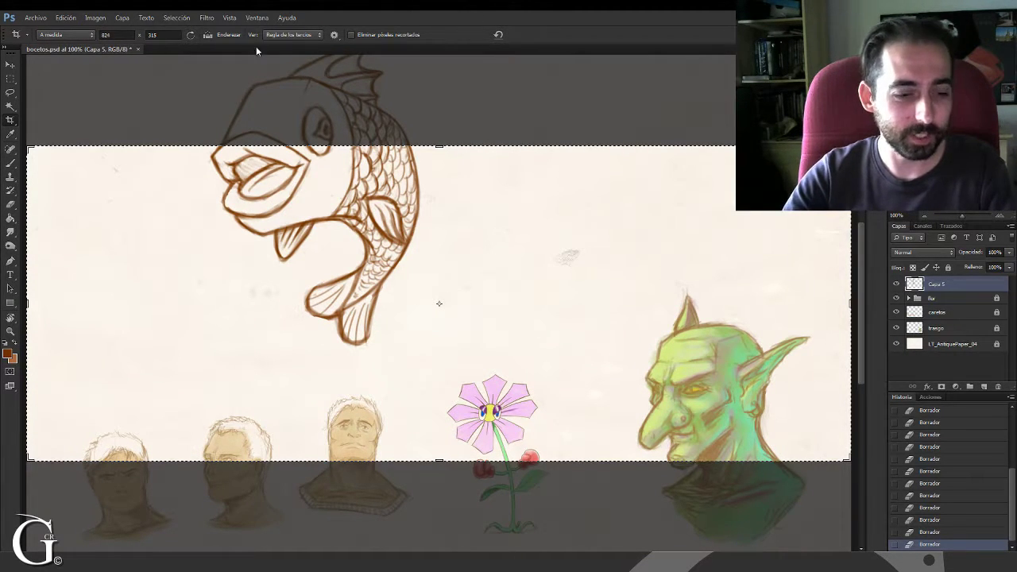
key(b)
drag(305, 135, 319, 234)
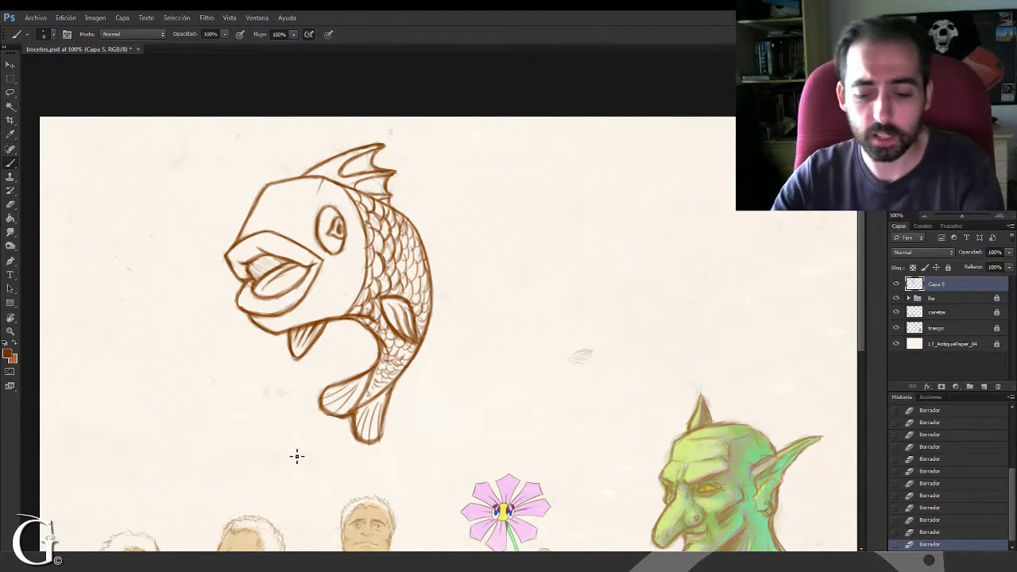
Draw a short ray at the front base of the dorsal fin and erase the rough marks along the forehead's outline
key(ctrl+plus)
drag(271, 216, 350, 362)
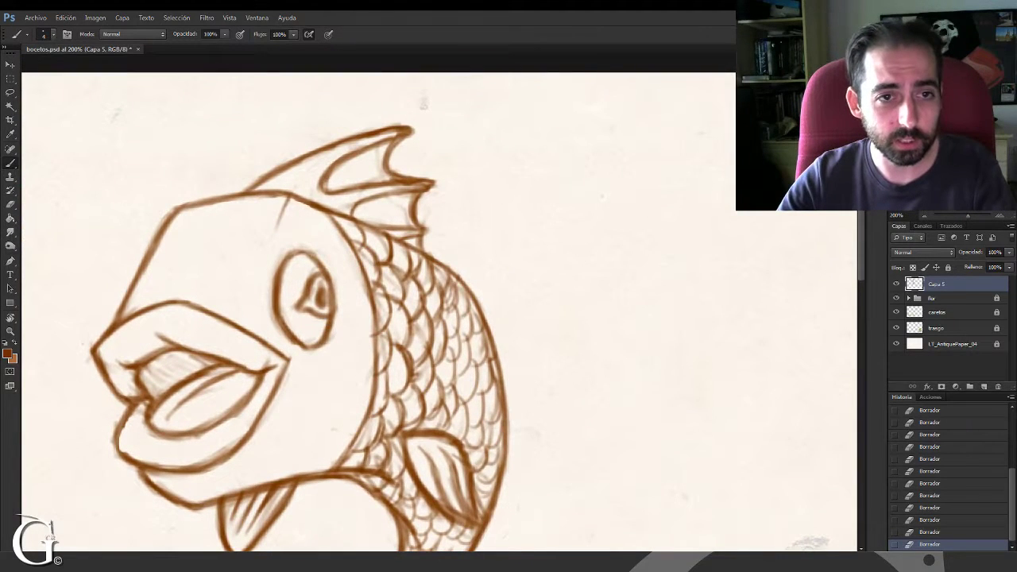
drag(284, 199, 328, 170)
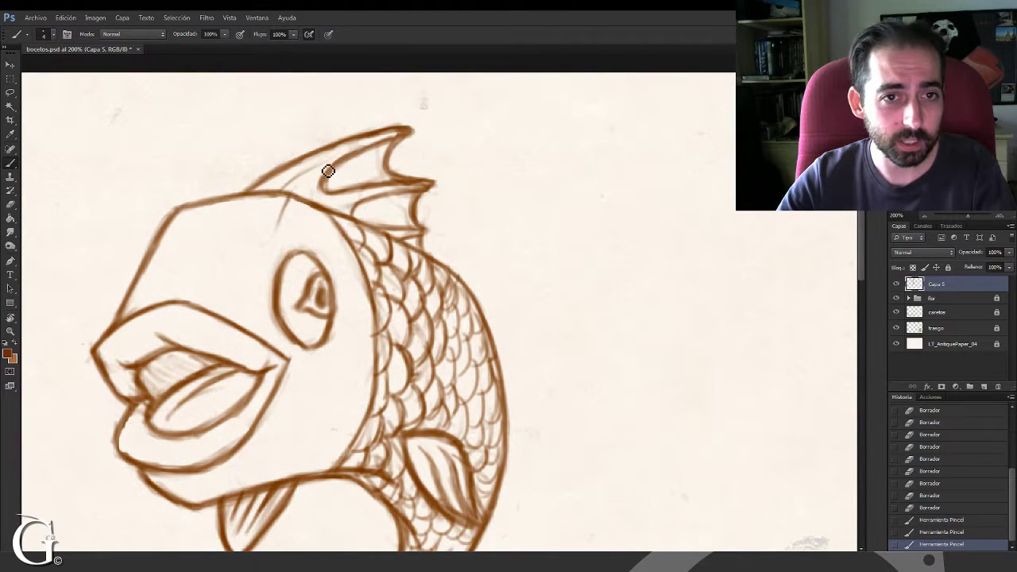
drag(283, 199, 321, 162)
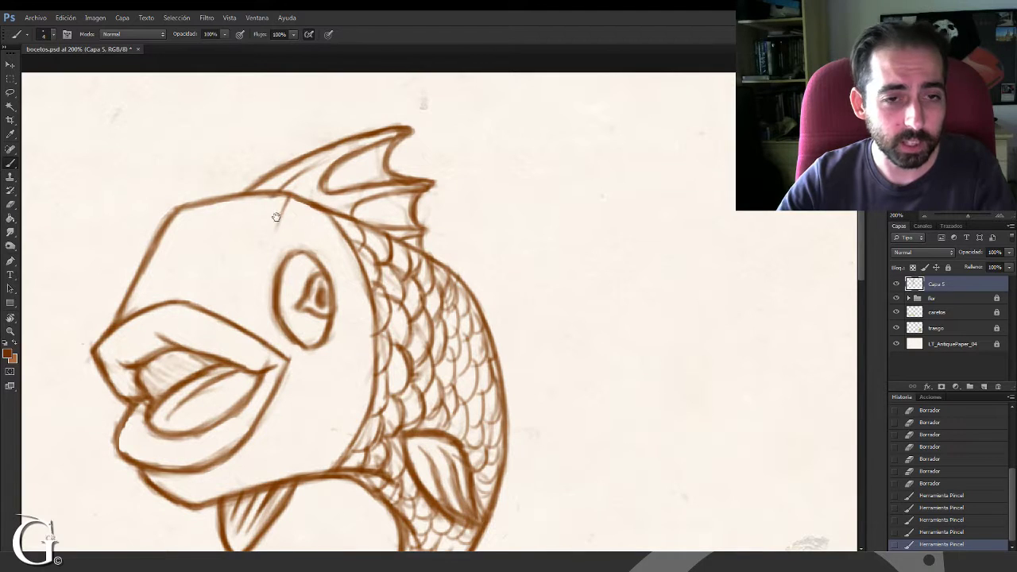
drag(276, 216, 336, 226)
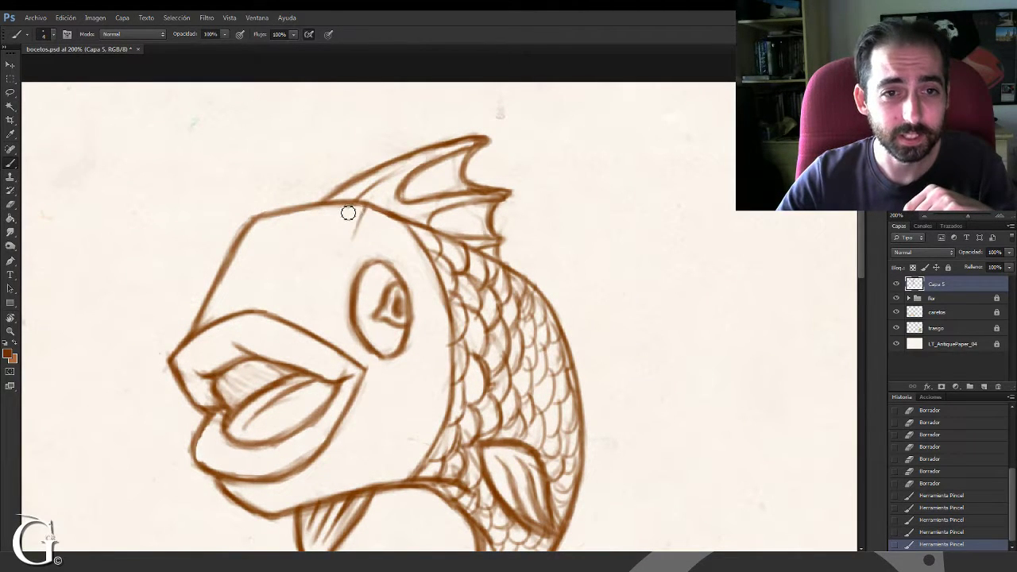
drag(348, 213, 343, 215)
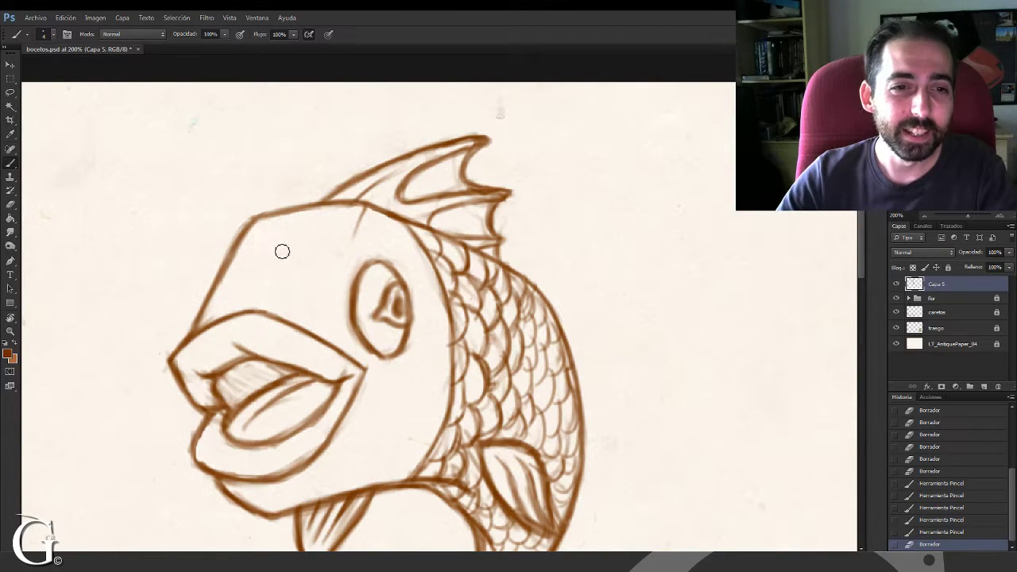
click(234, 238)
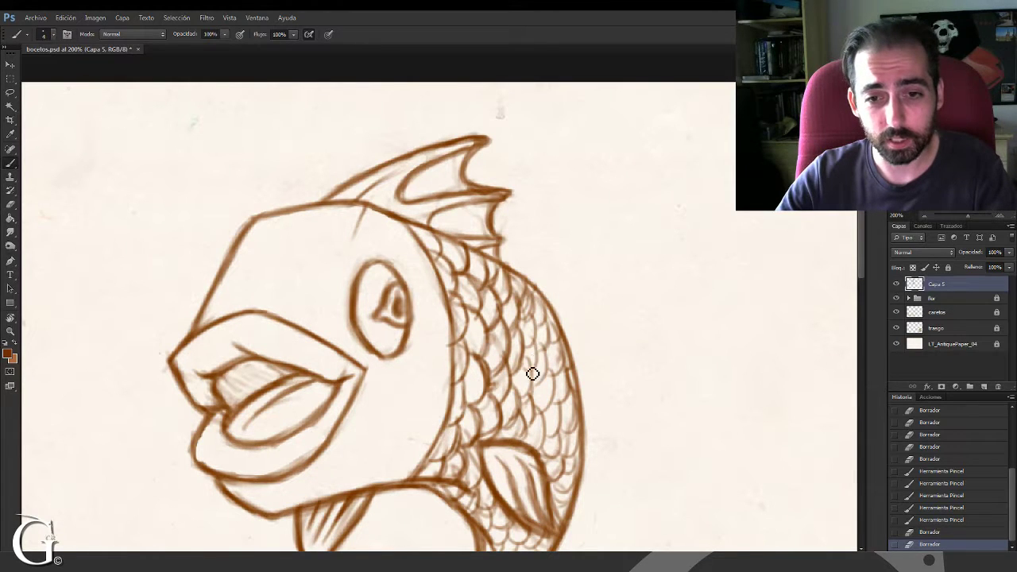
Retrace the scales on the upper back and the adjoining outline with the Brush
mouse_move(527, 373)
mouse_down()
mouse_move(538, 371)
mouse_move(540, 347)
mouse_up()
drag(536, 302, 529, 286)
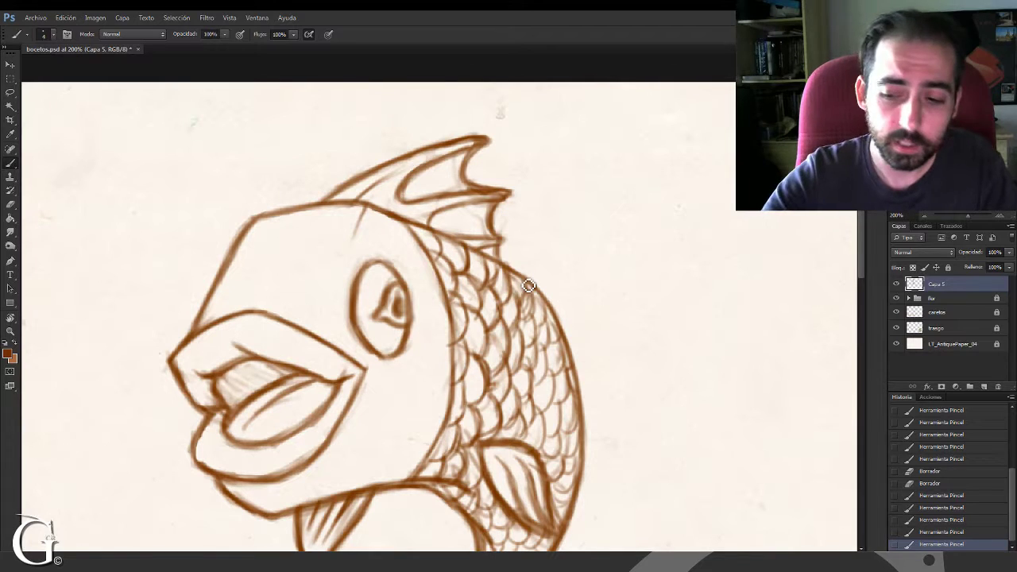
key(ctrl+minus)
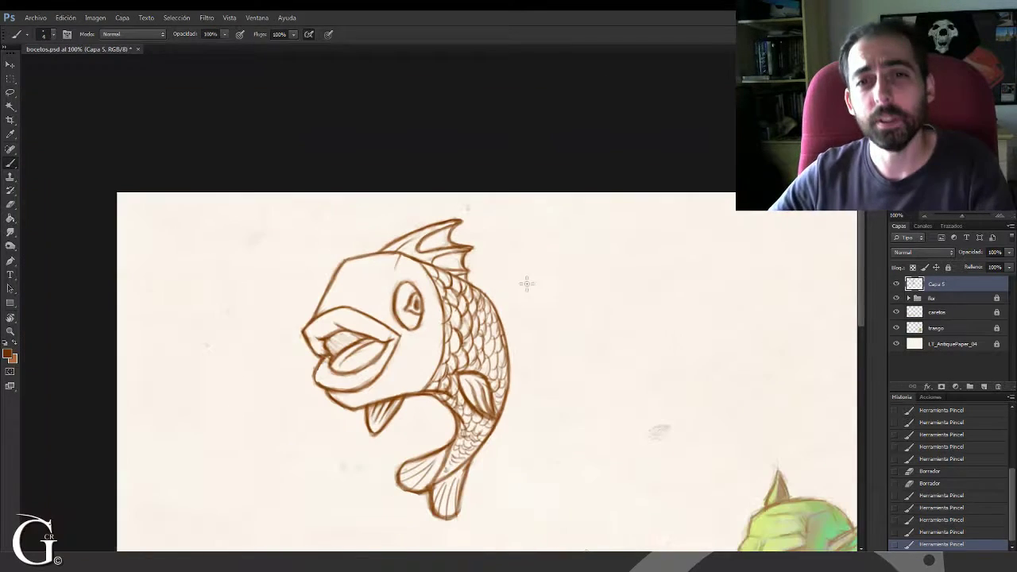